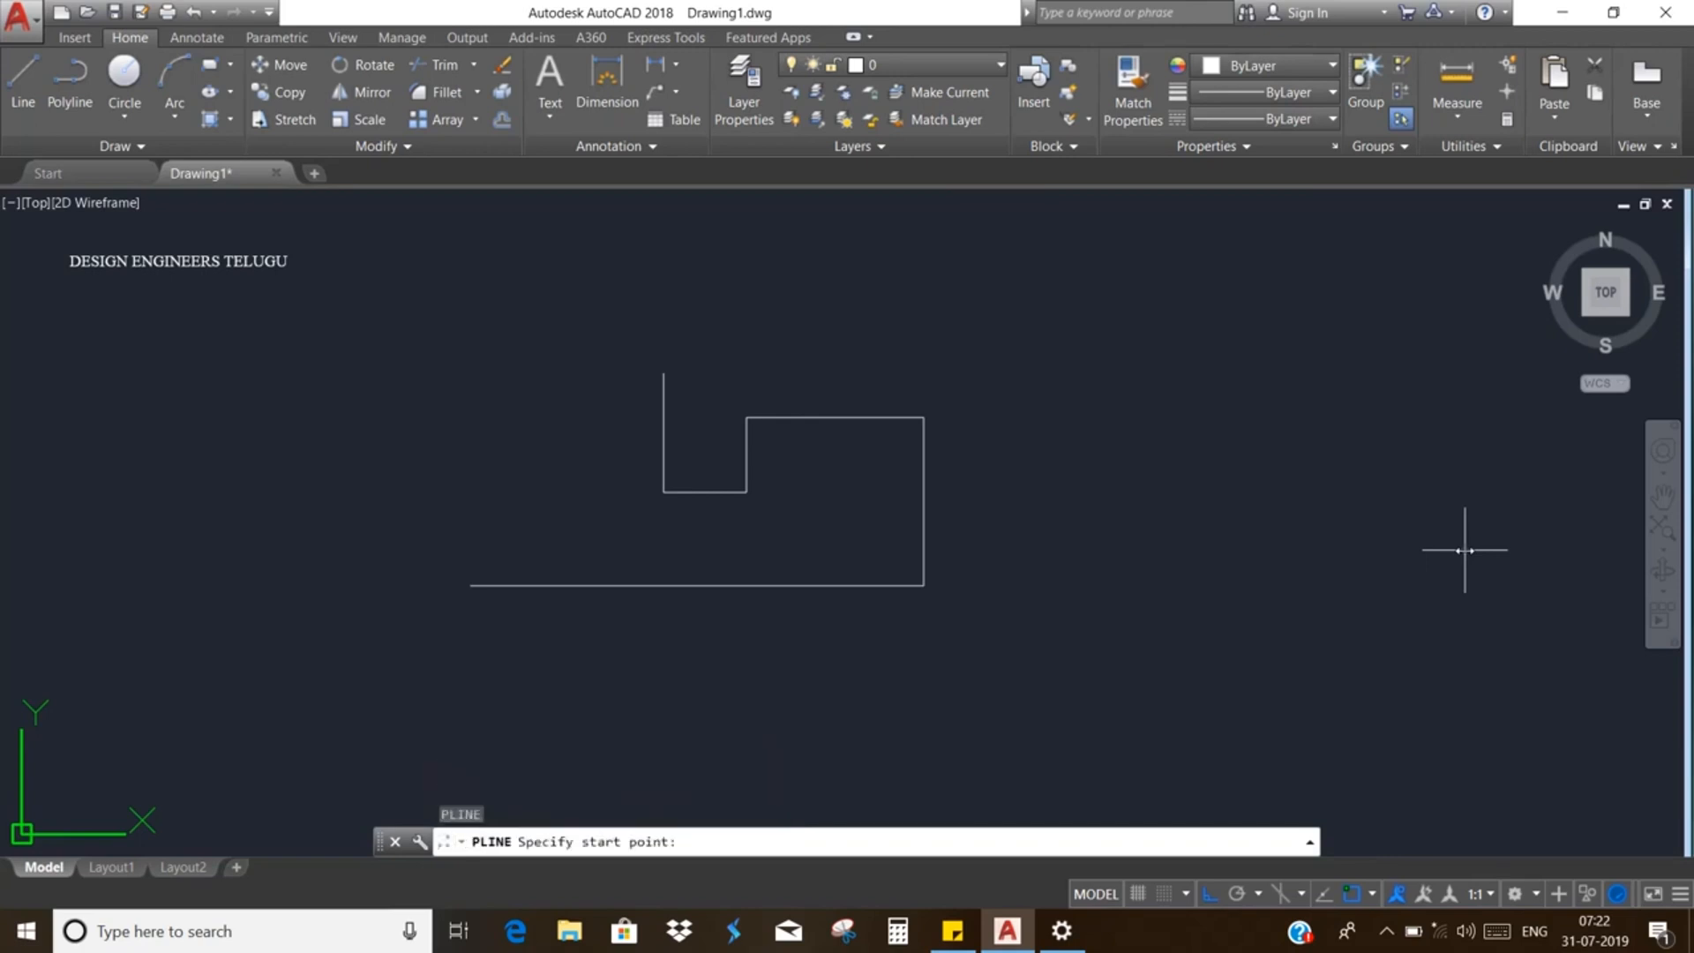
Step: Draw an open stepped polyline of six orthogonal segments beside the existing line profile, mirroring its general shape
left_click(1053, 580)
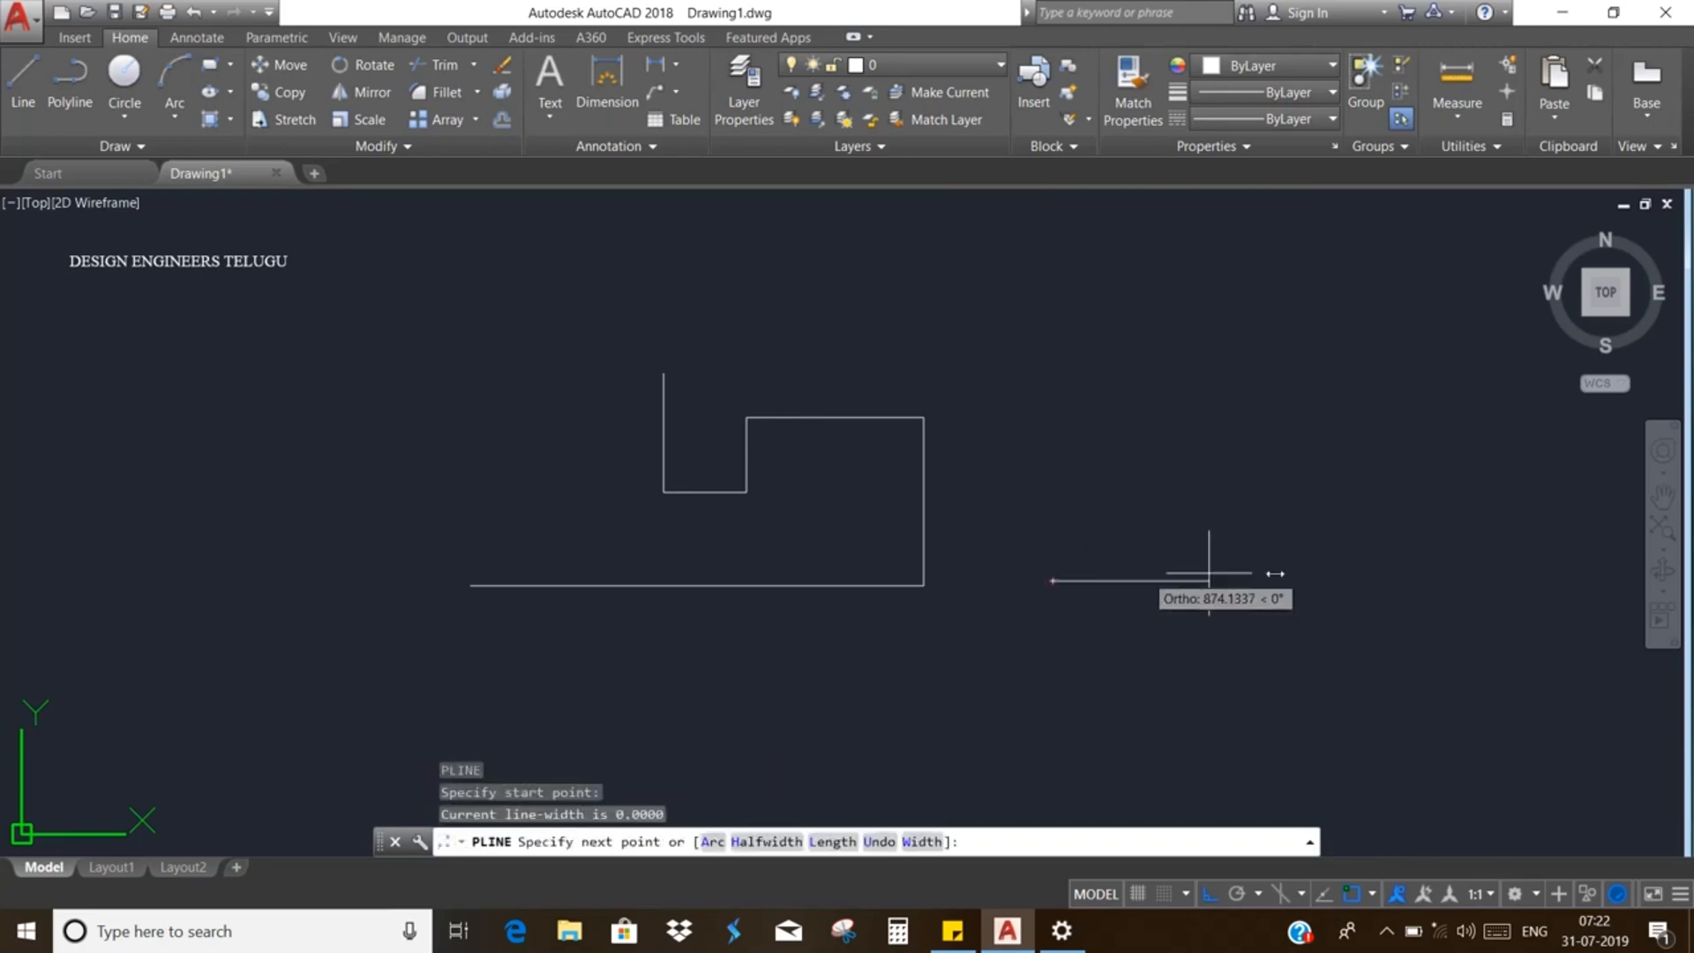
left_click(1427, 581)
left_click(1428, 454)
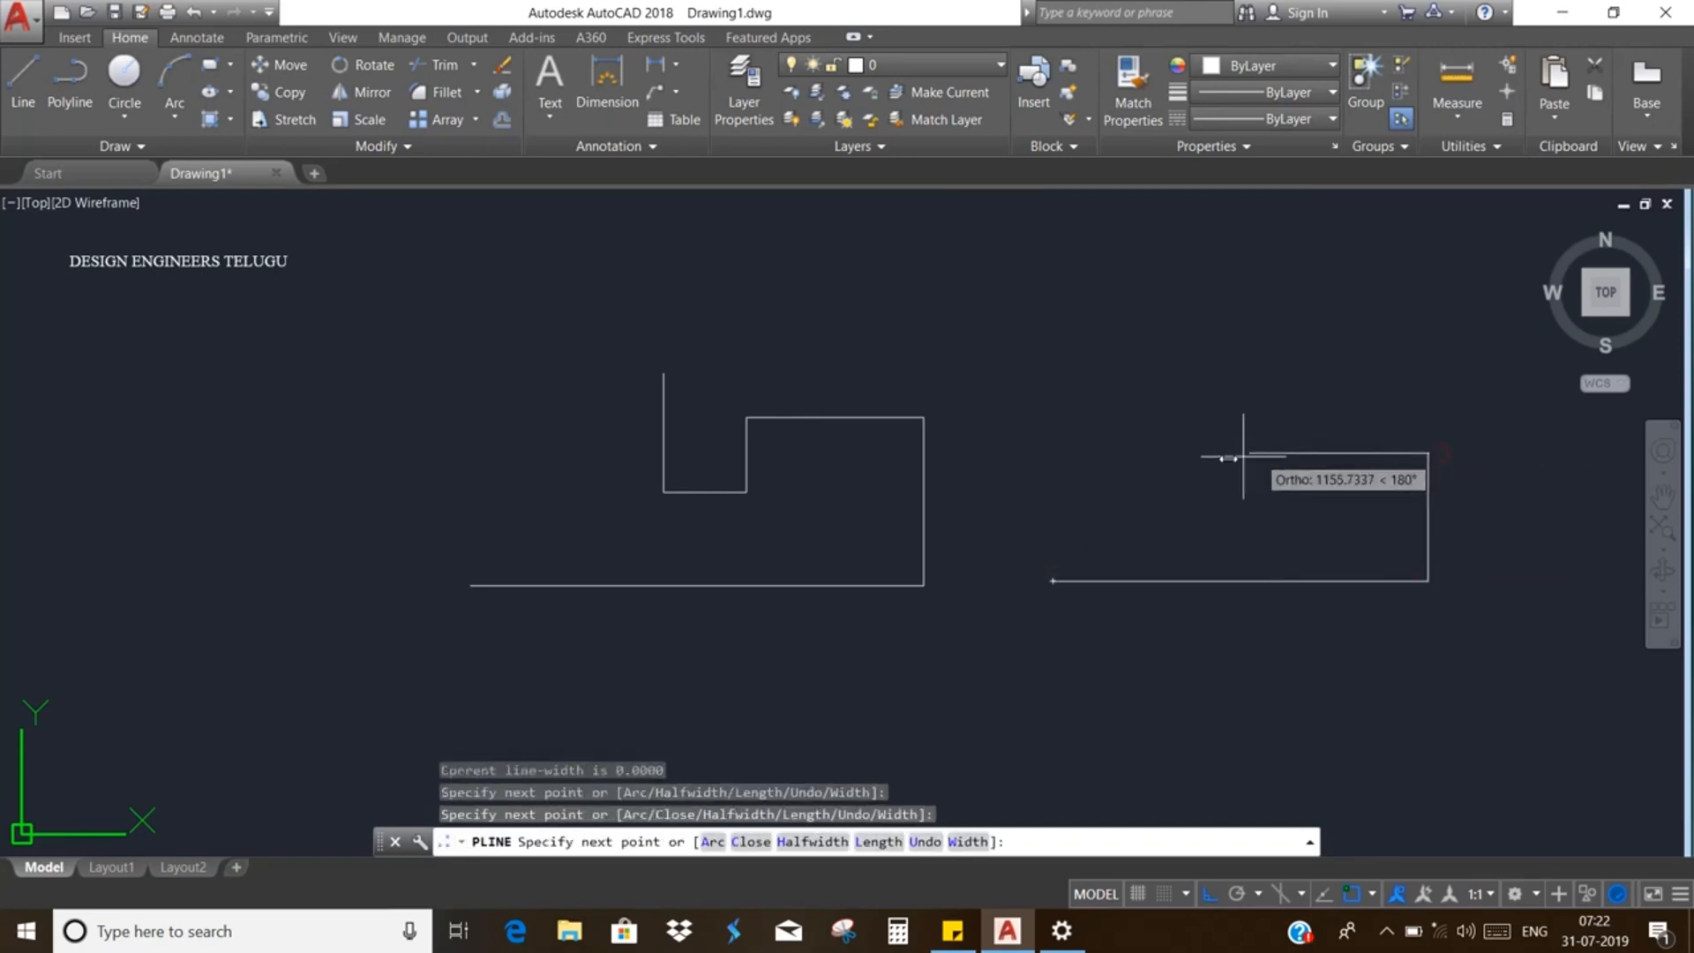
left_click(1226, 453)
left_click(1220, 526)
left_click(1132, 527)
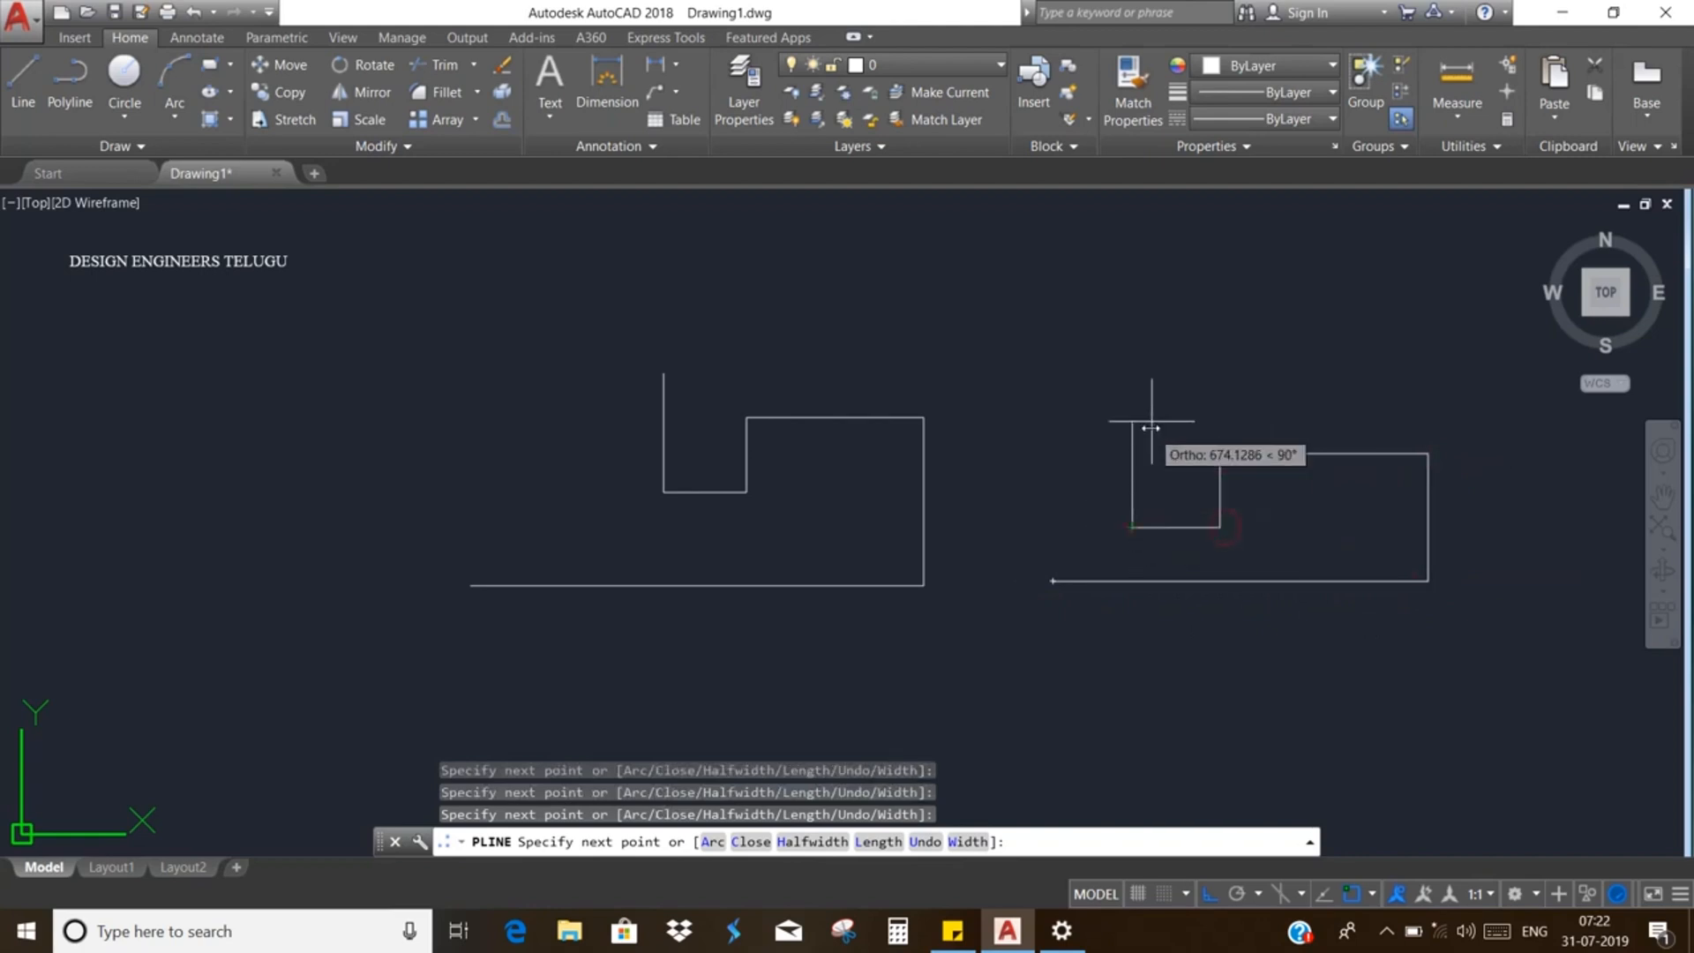
left_click(1155, 370)
key("Escape")
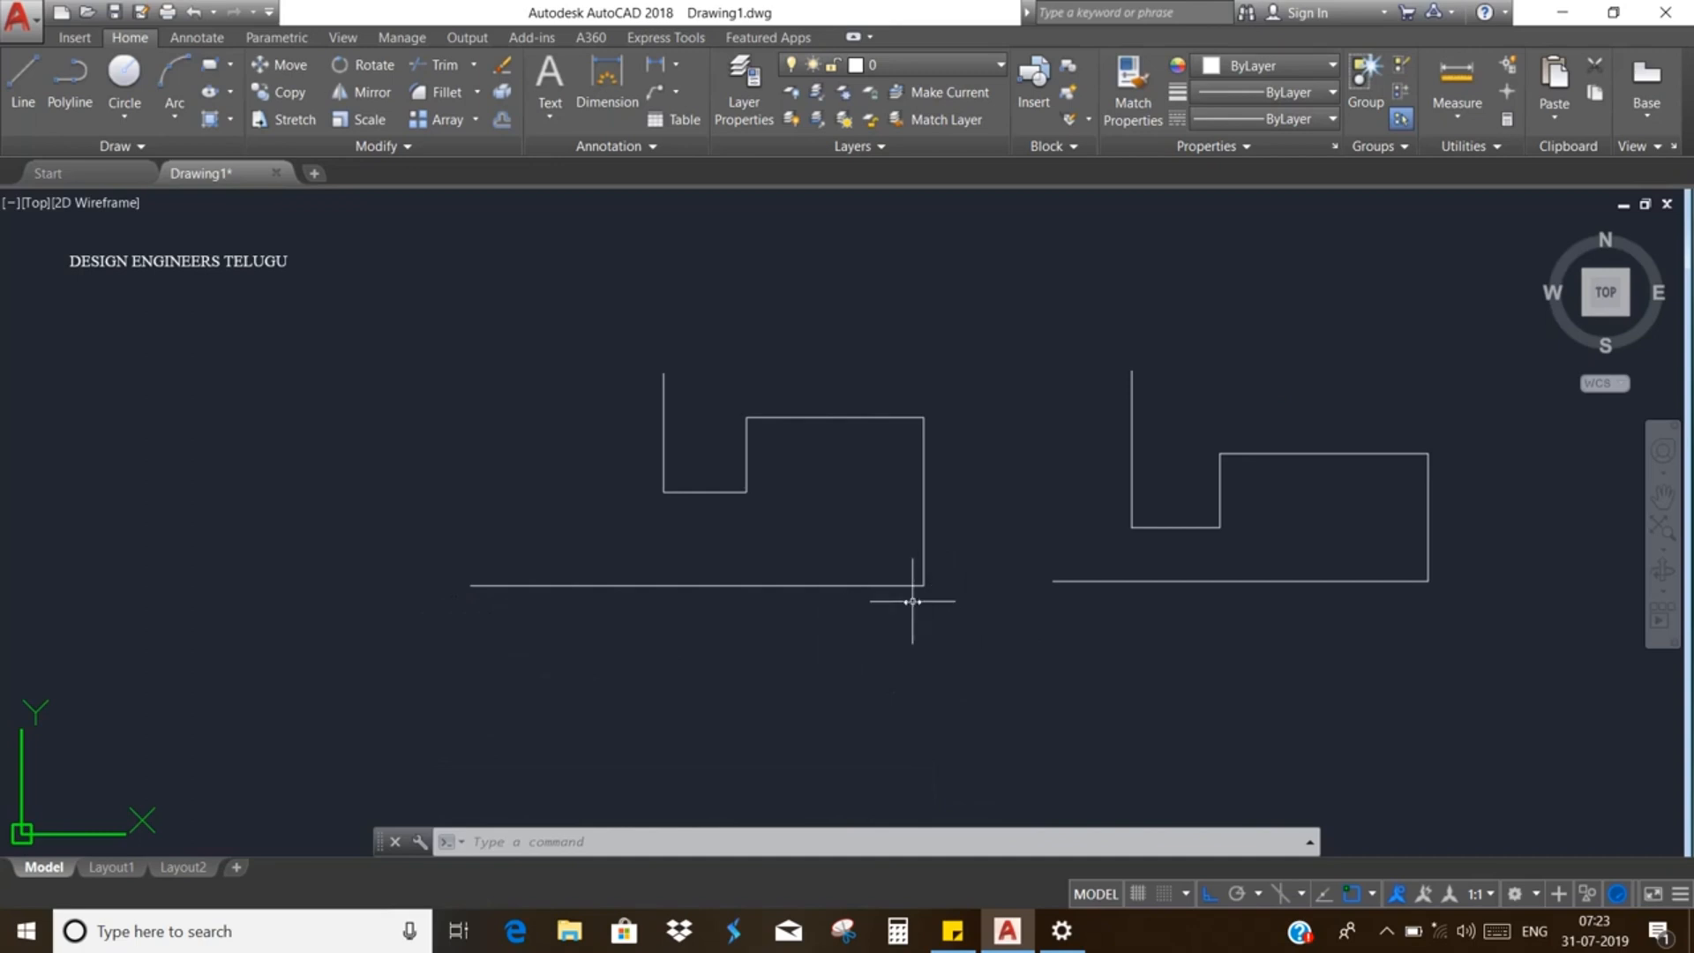
Step: Compare selection behaviour by selecting two separate lines of the first profile and the whole polyline, and clear the selection
left_click(747, 646)
left_click(623, 564)
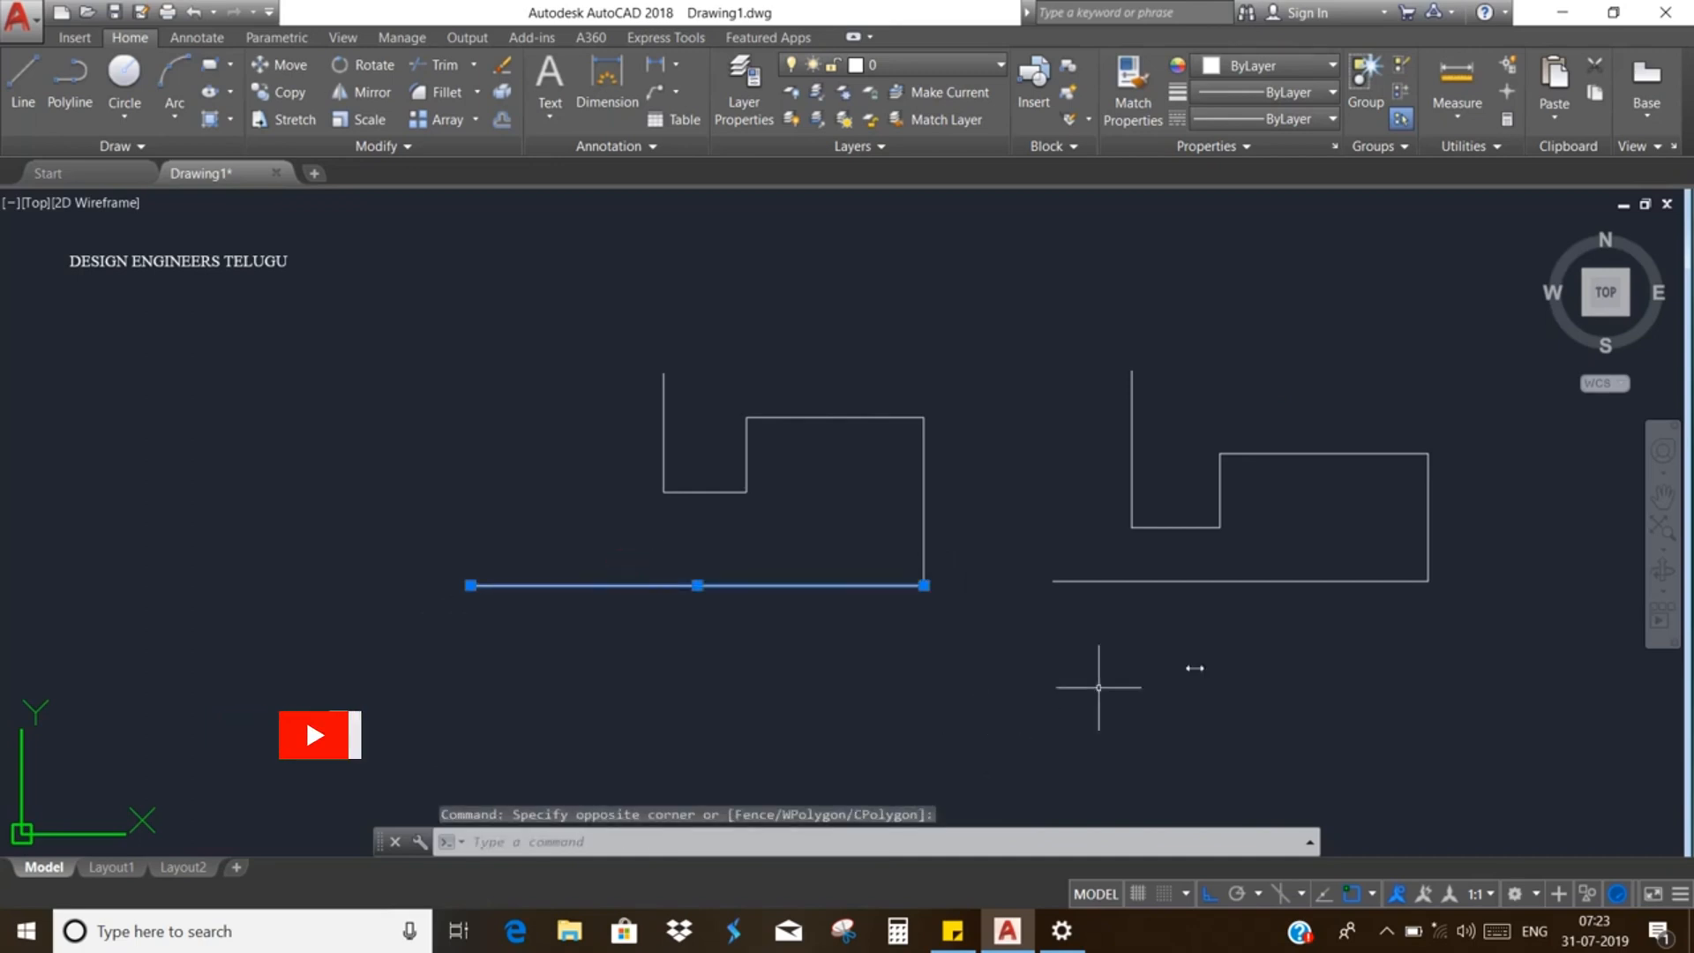
left_click(1338, 662)
left_click(1268, 577)
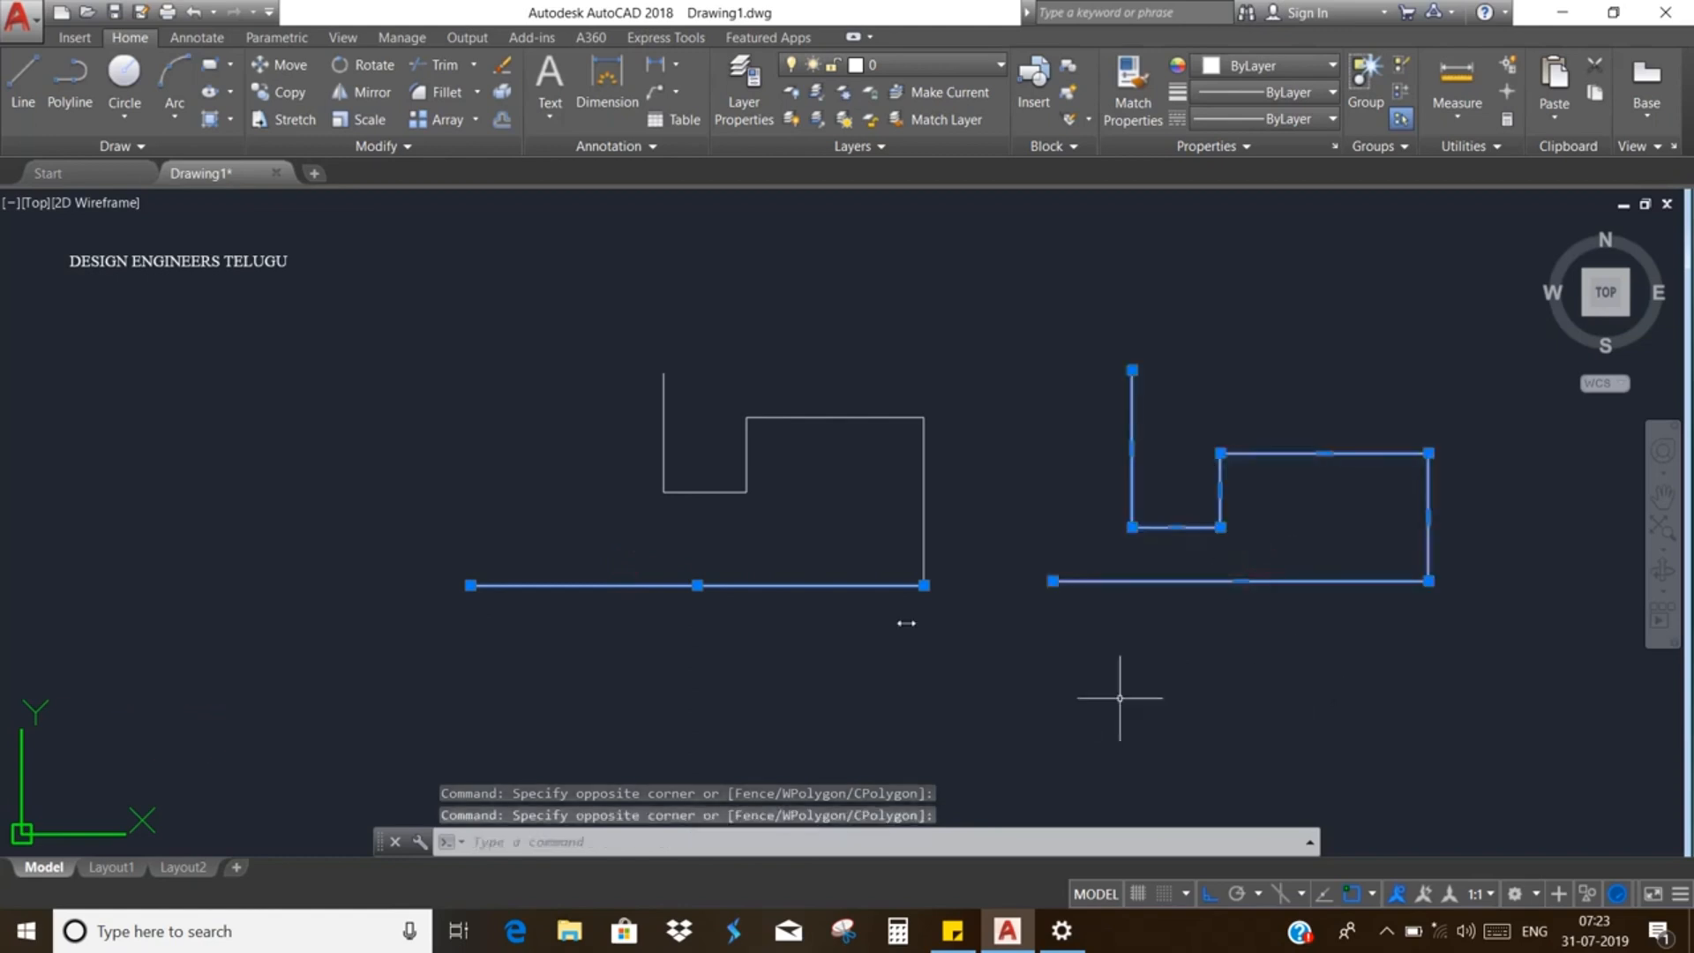
left_click(863, 457)
left_click(826, 385)
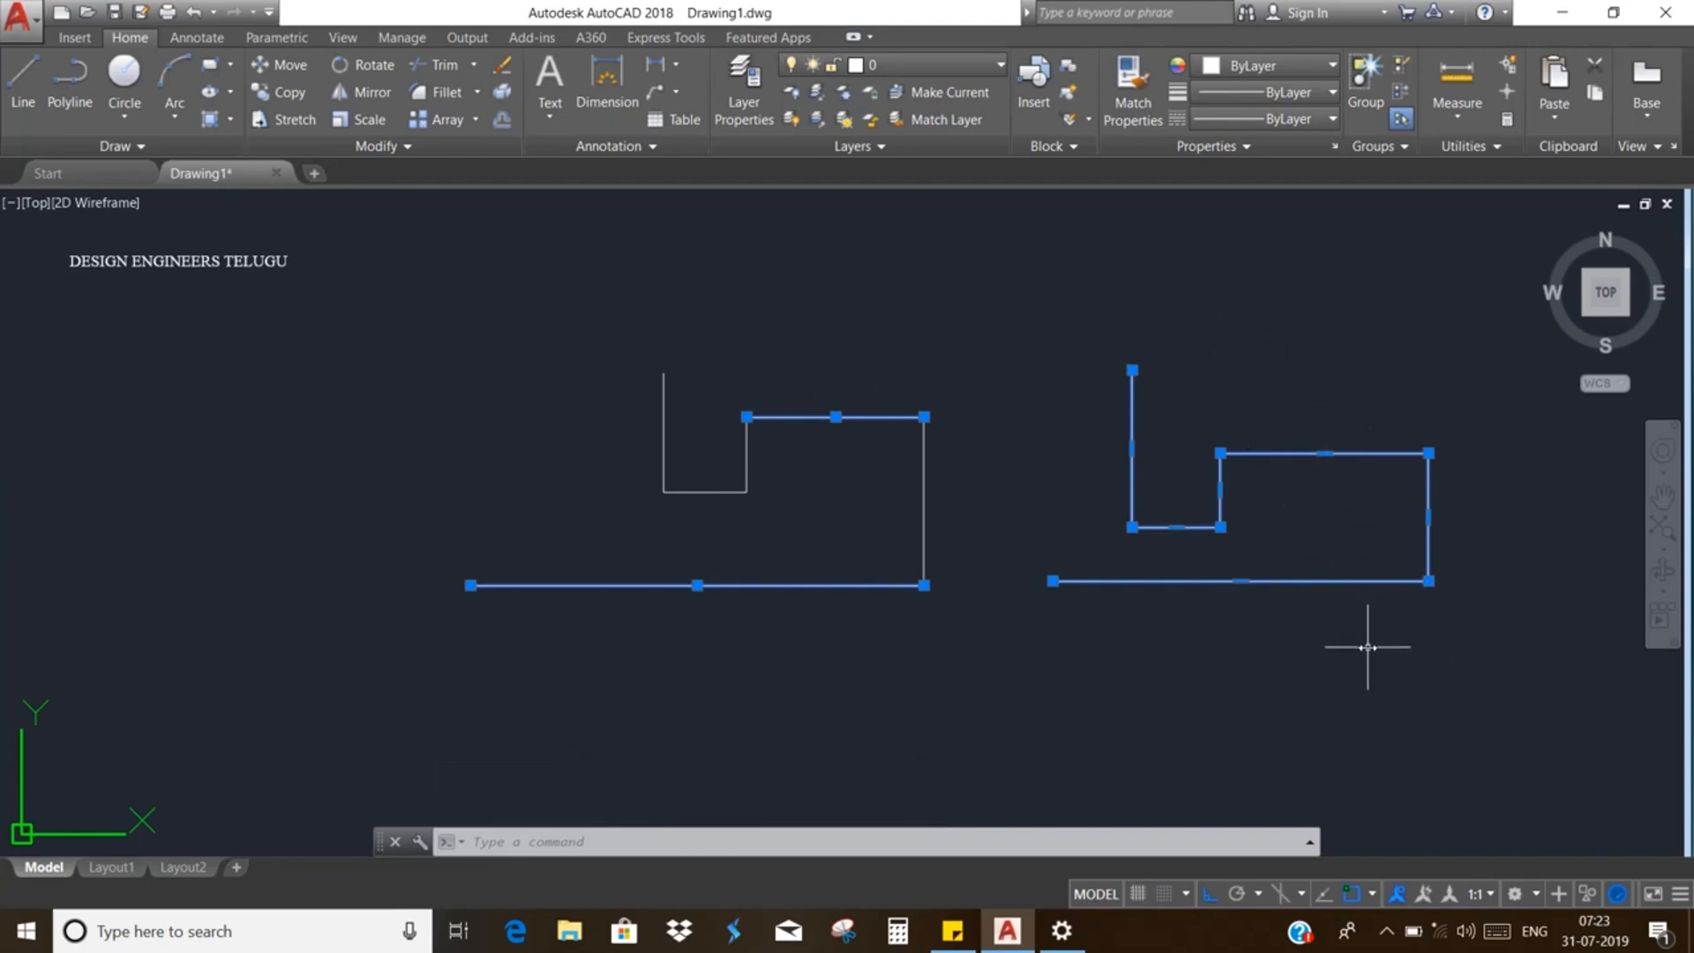
key("Escape")
key("Escape")
key("Escape")
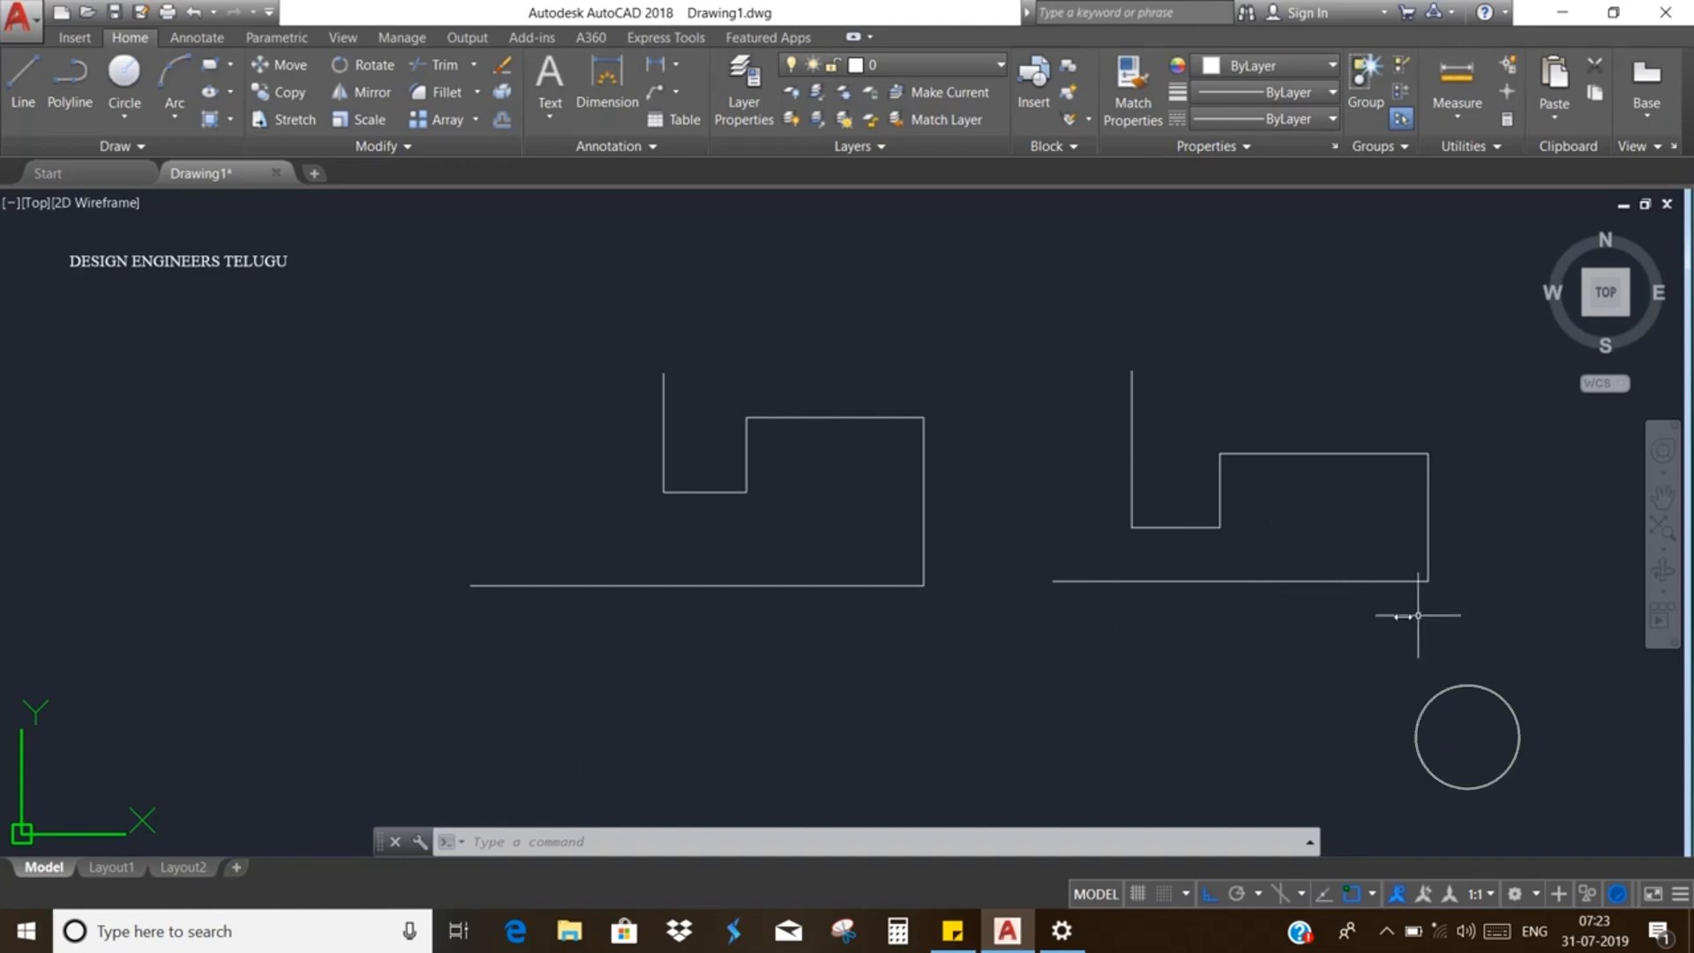
Step: Delete both stepped profiles, the one made of separate lines and the polyline
left_click(1458, 649)
left_click(402, 336)
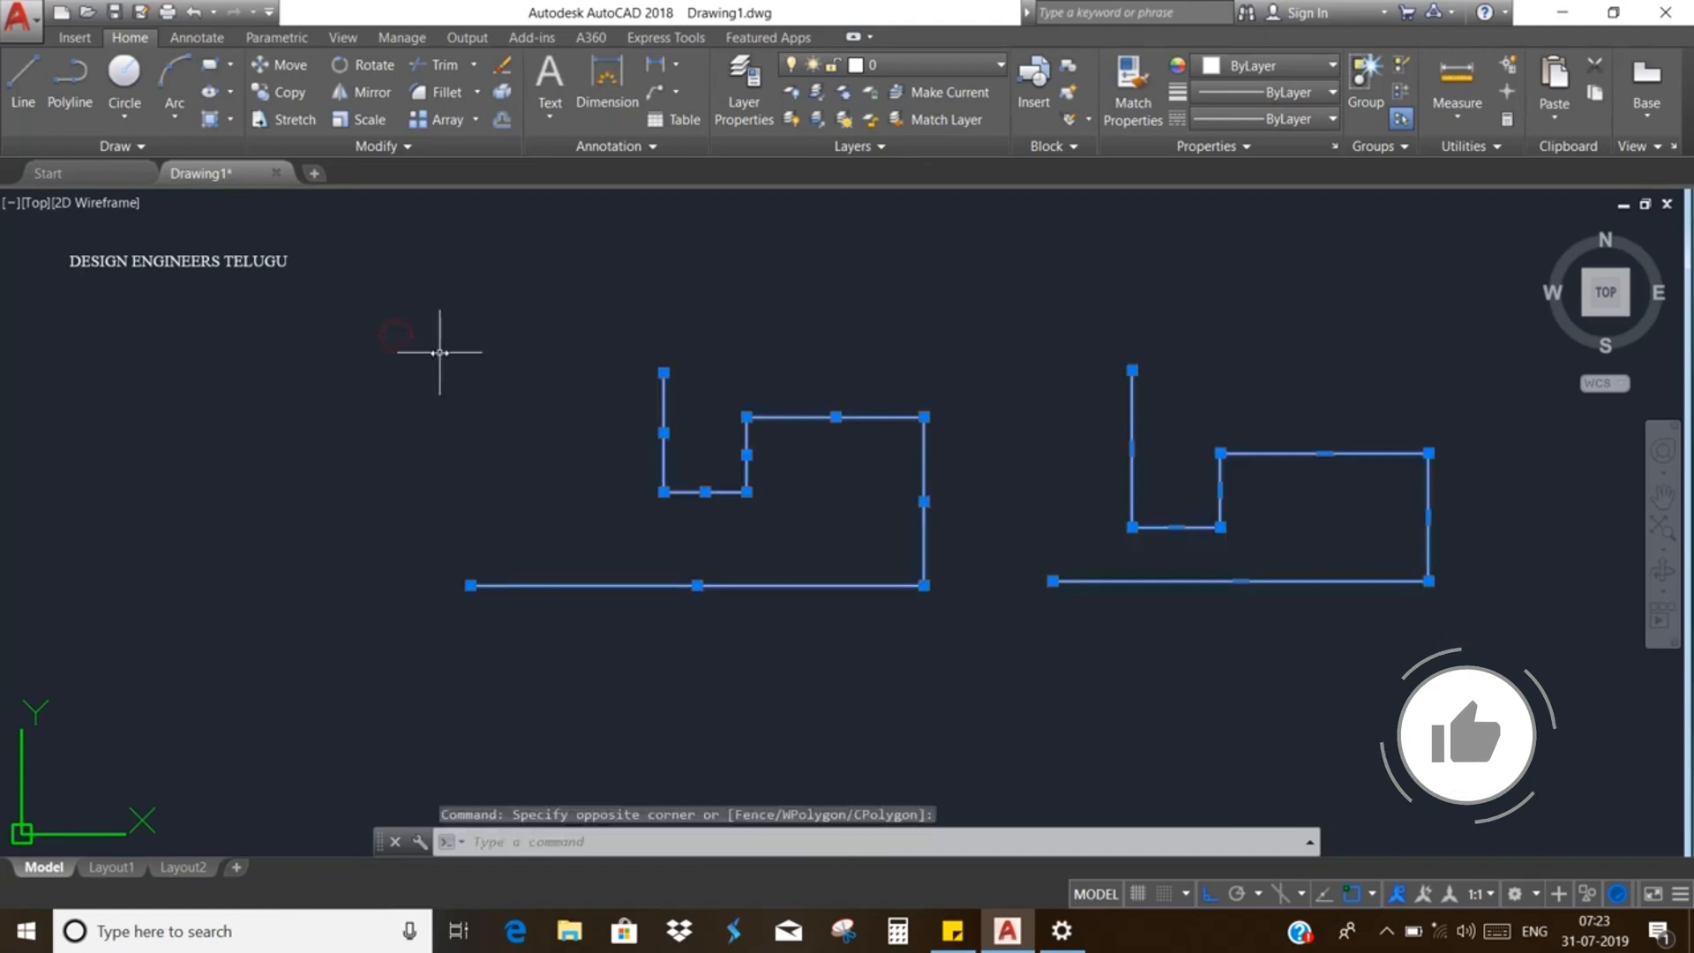
key("Delete")
Step: Turn Ortho off and draw an open wavy spline through seven fit points across the empty drawing area
type("sp")
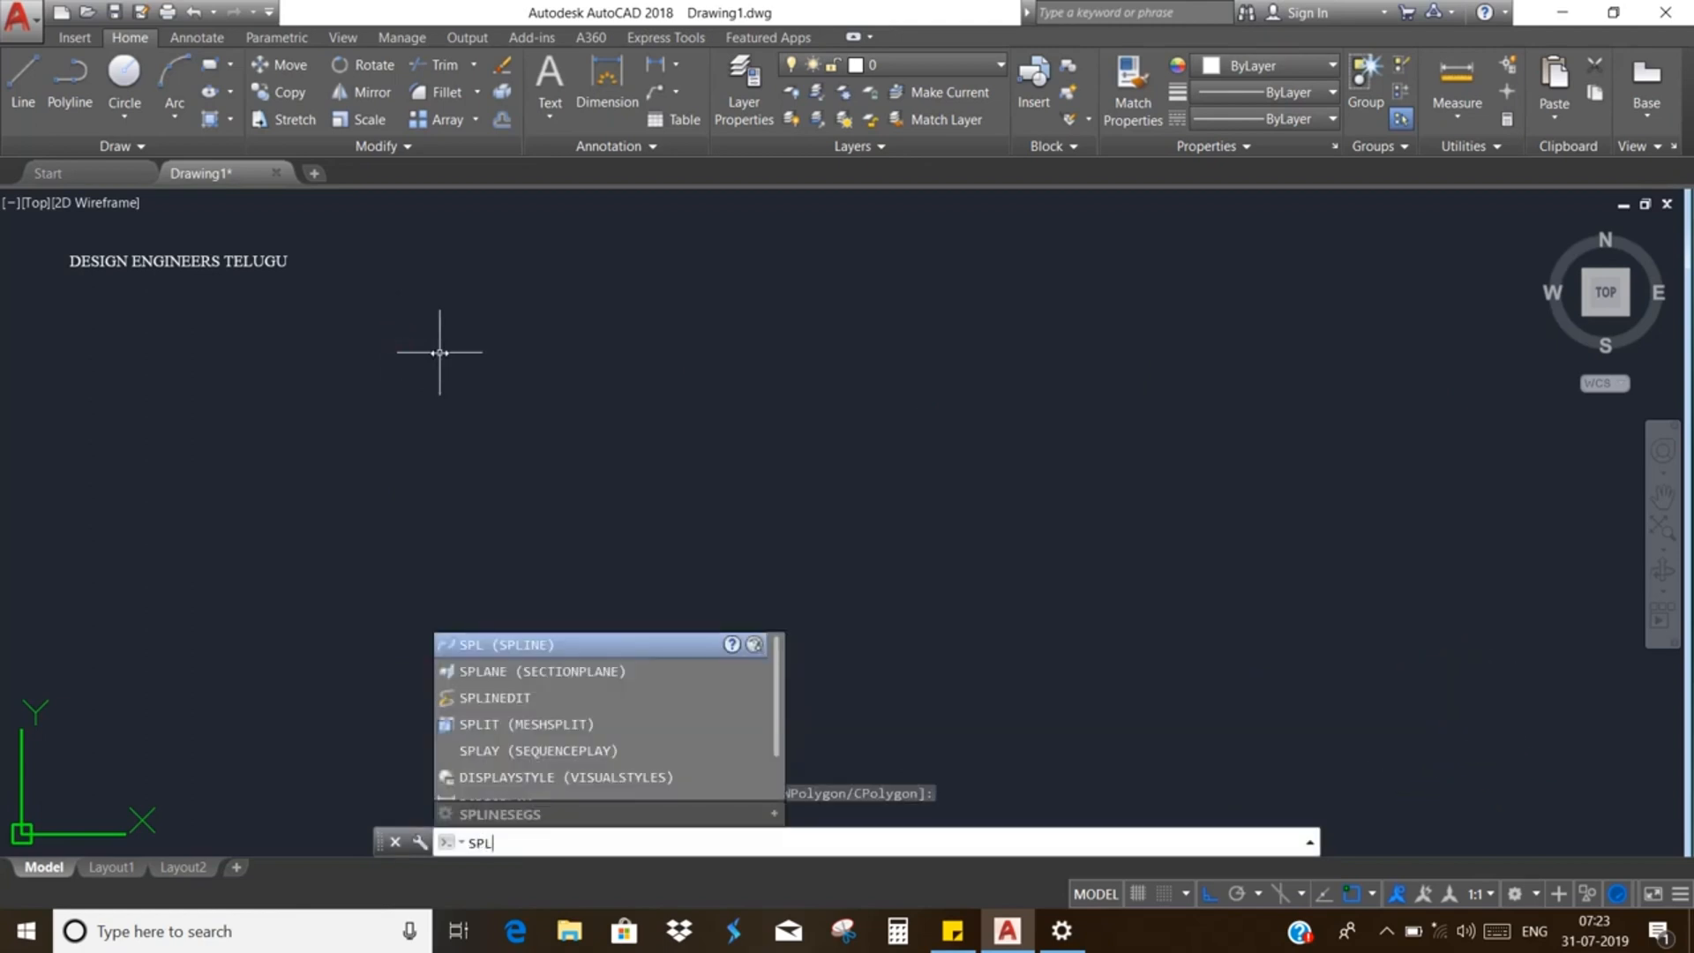
type("l")
key("Return")
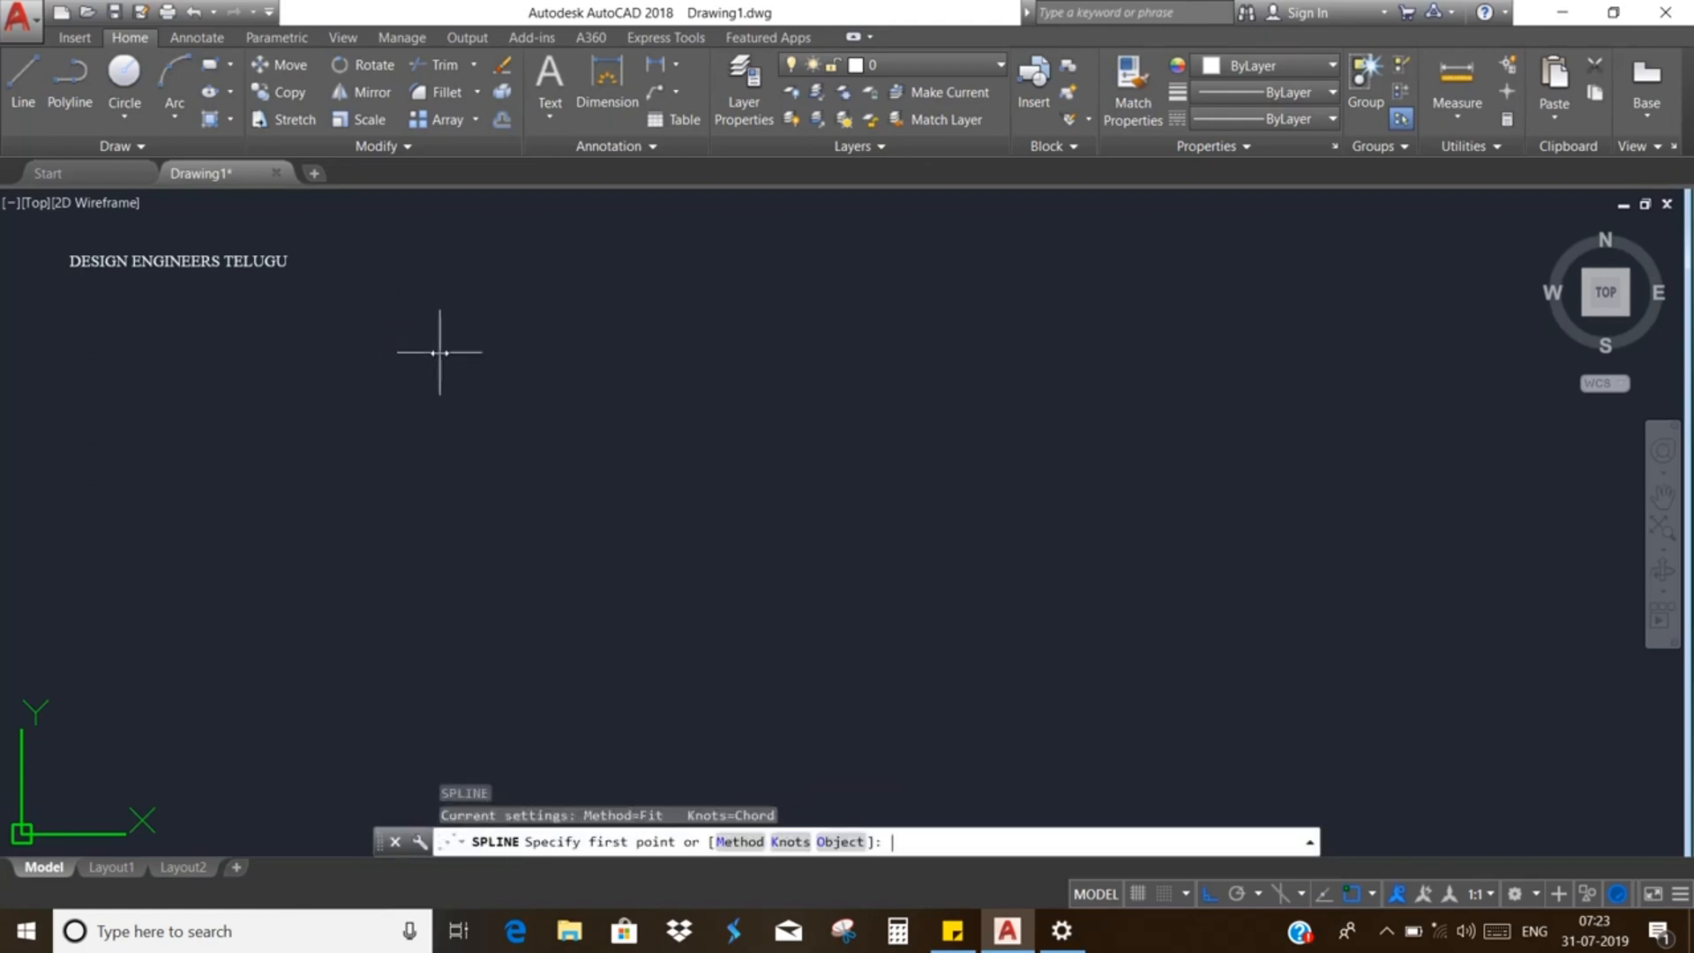
left_click(1211, 894)
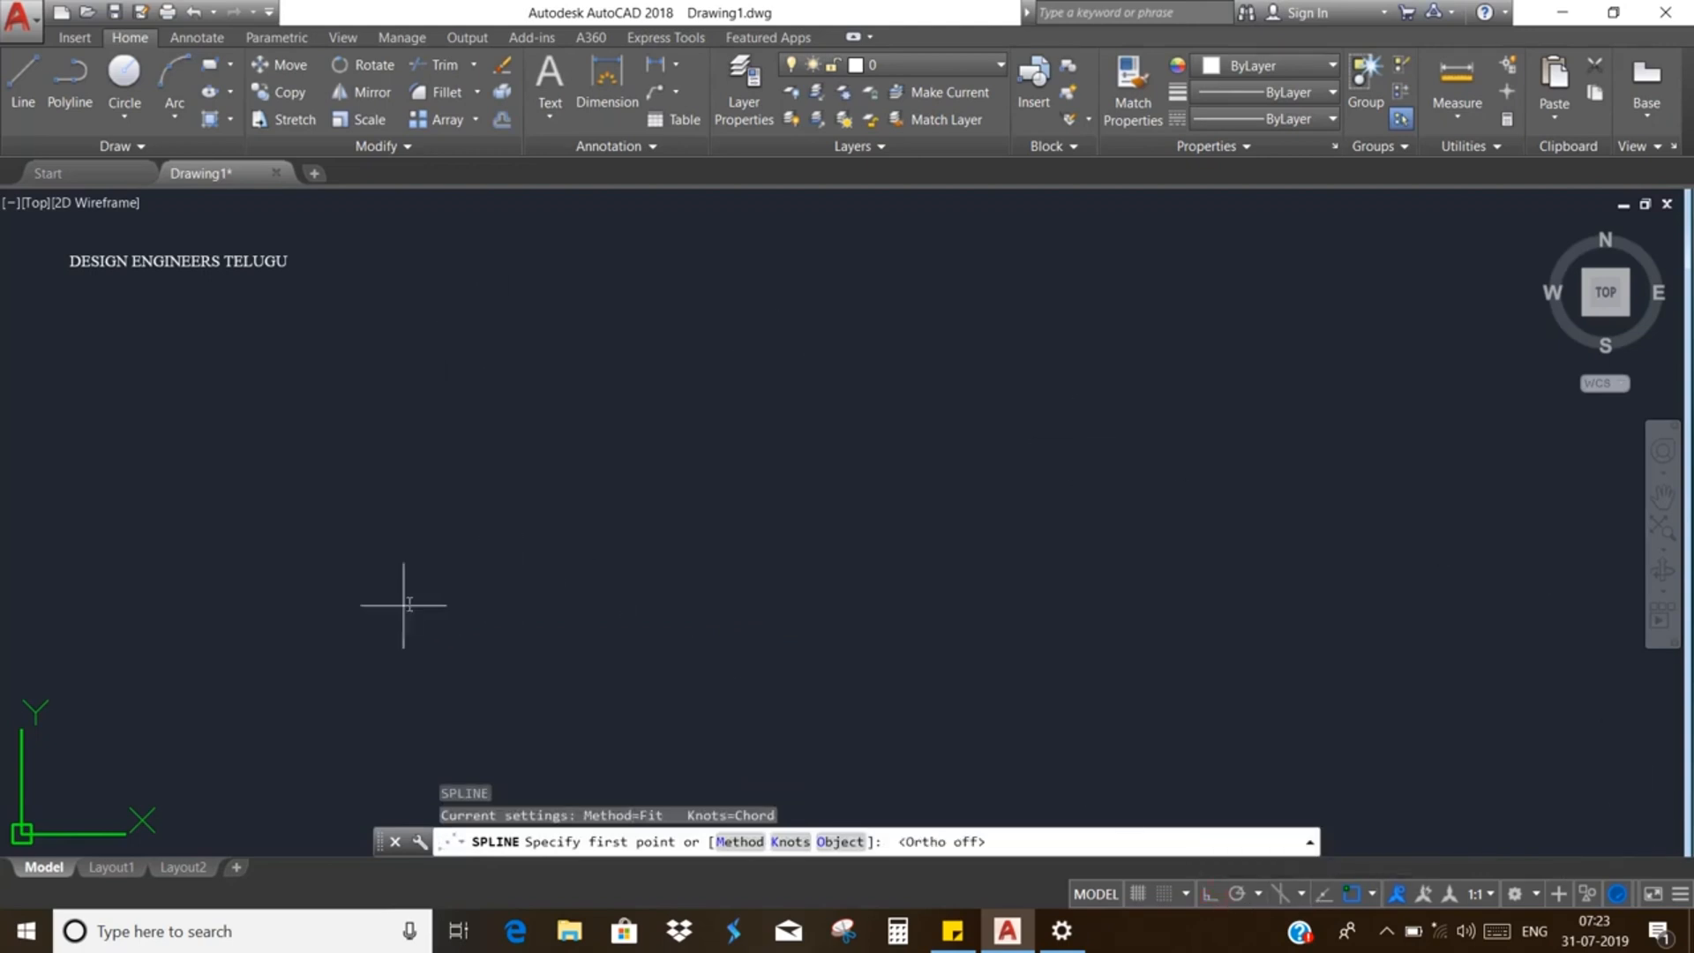
left_click(374, 660)
left_click(452, 480)
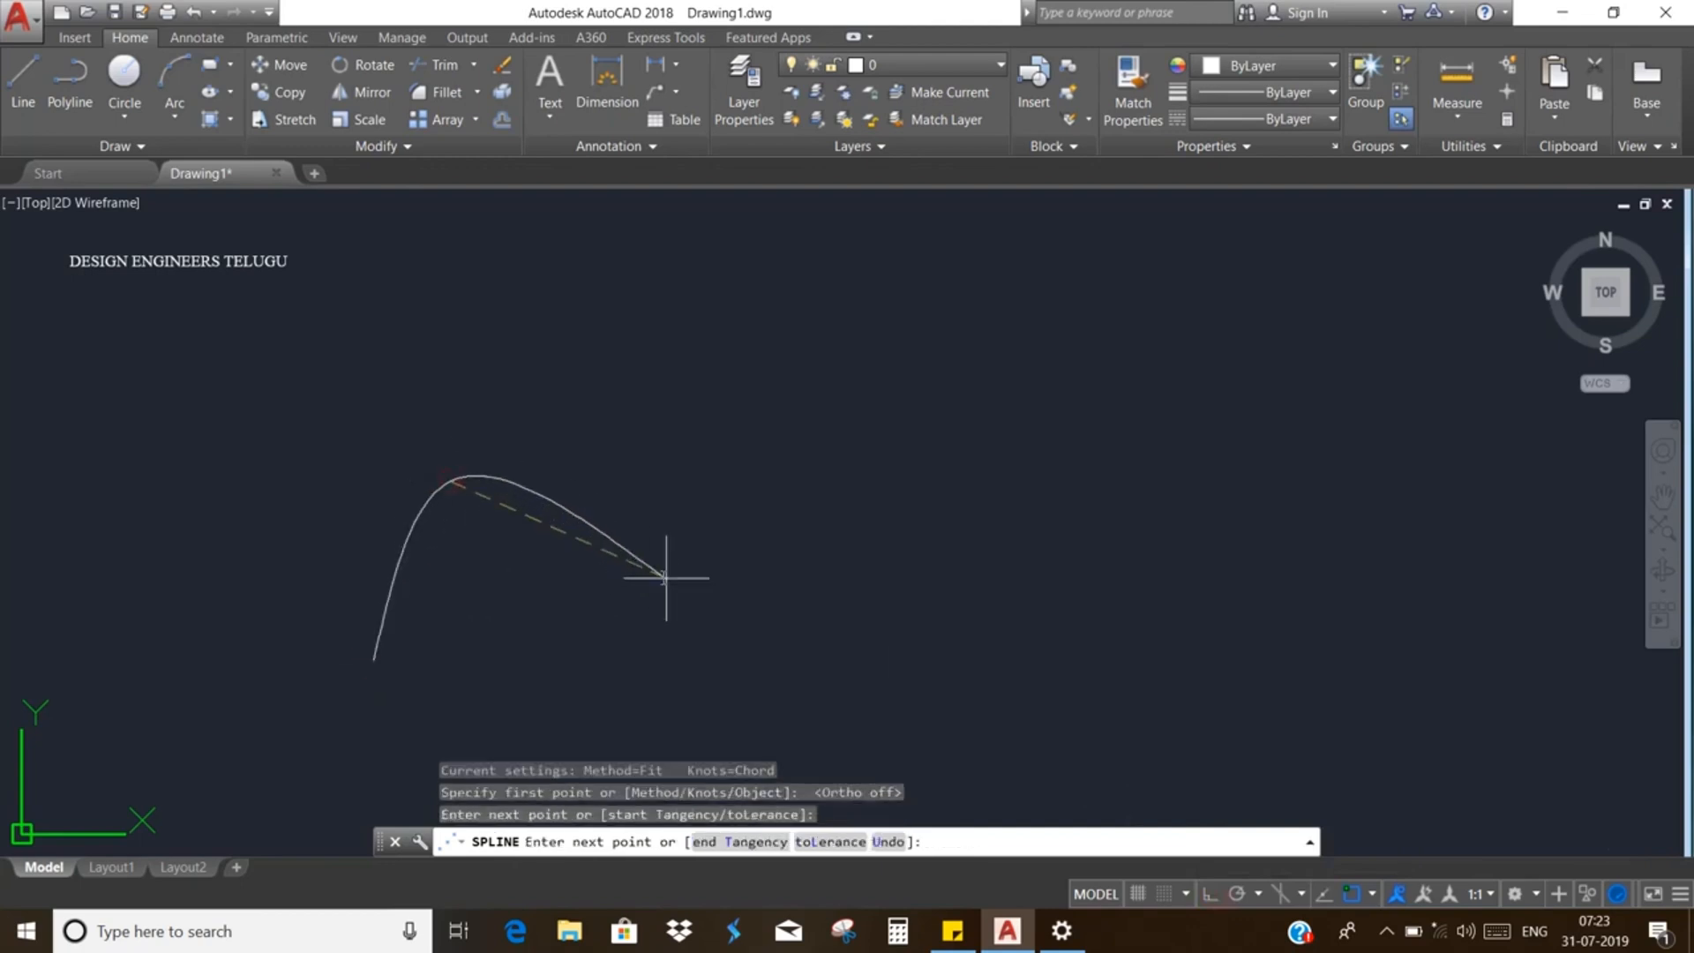
left_click(666, 584)
left_click(794, 381)
left_click(1098, 461)
left_click(1154, 505)
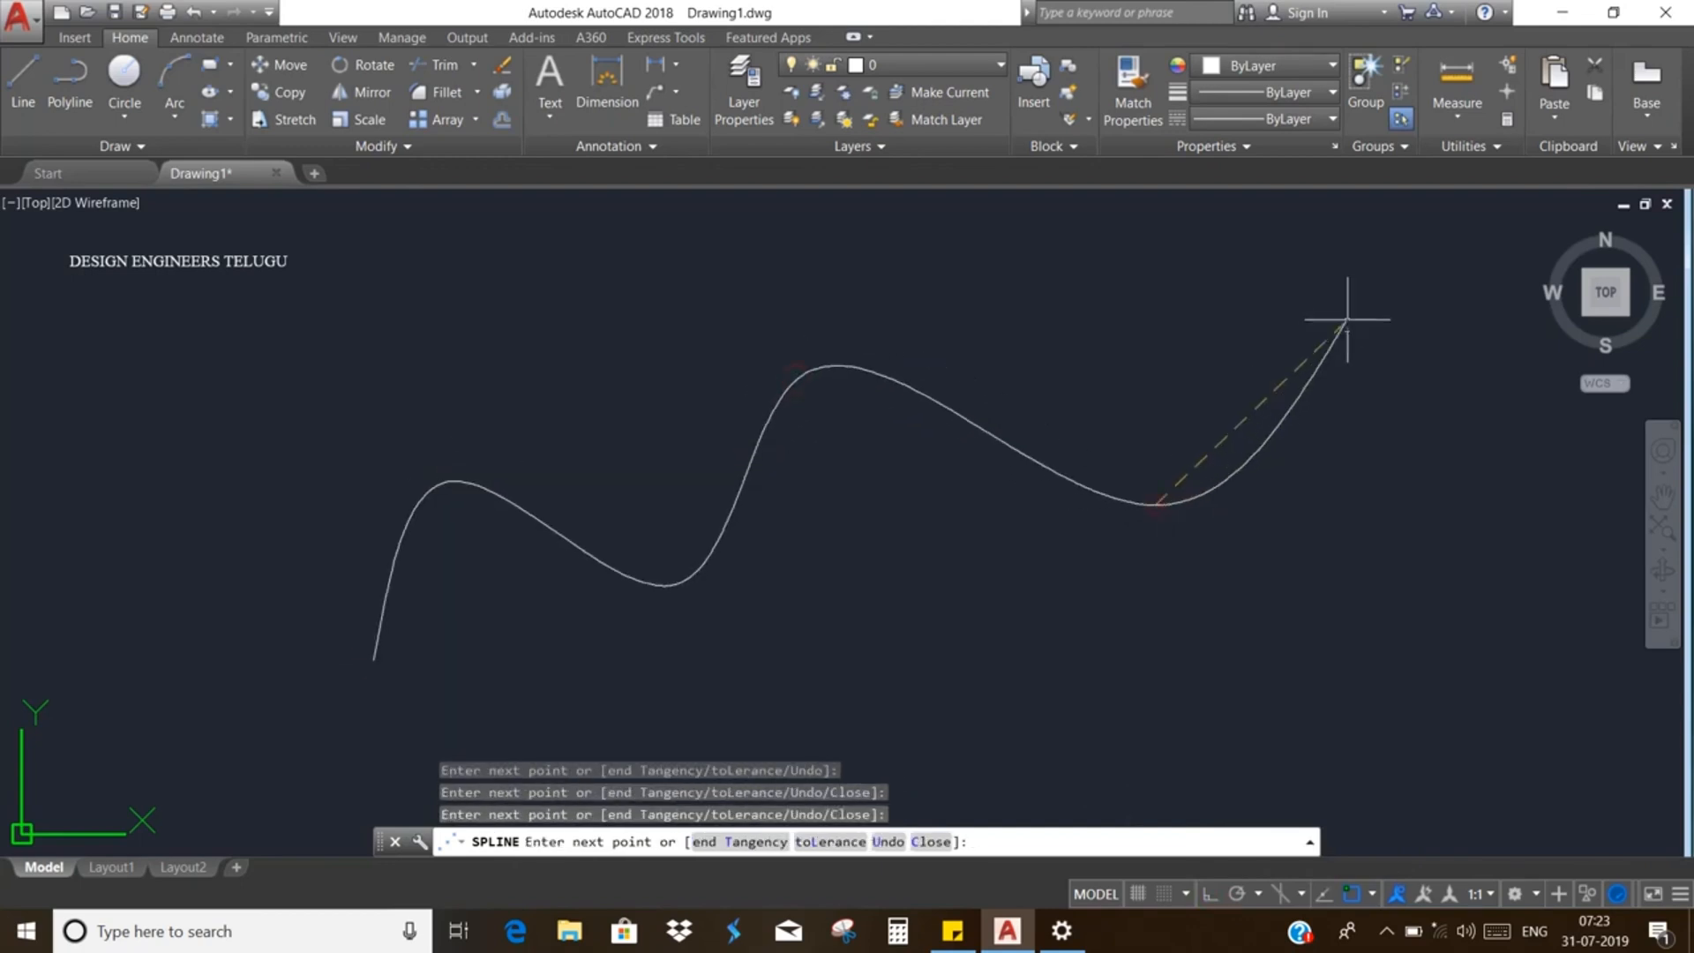
left_click(1355, 311)
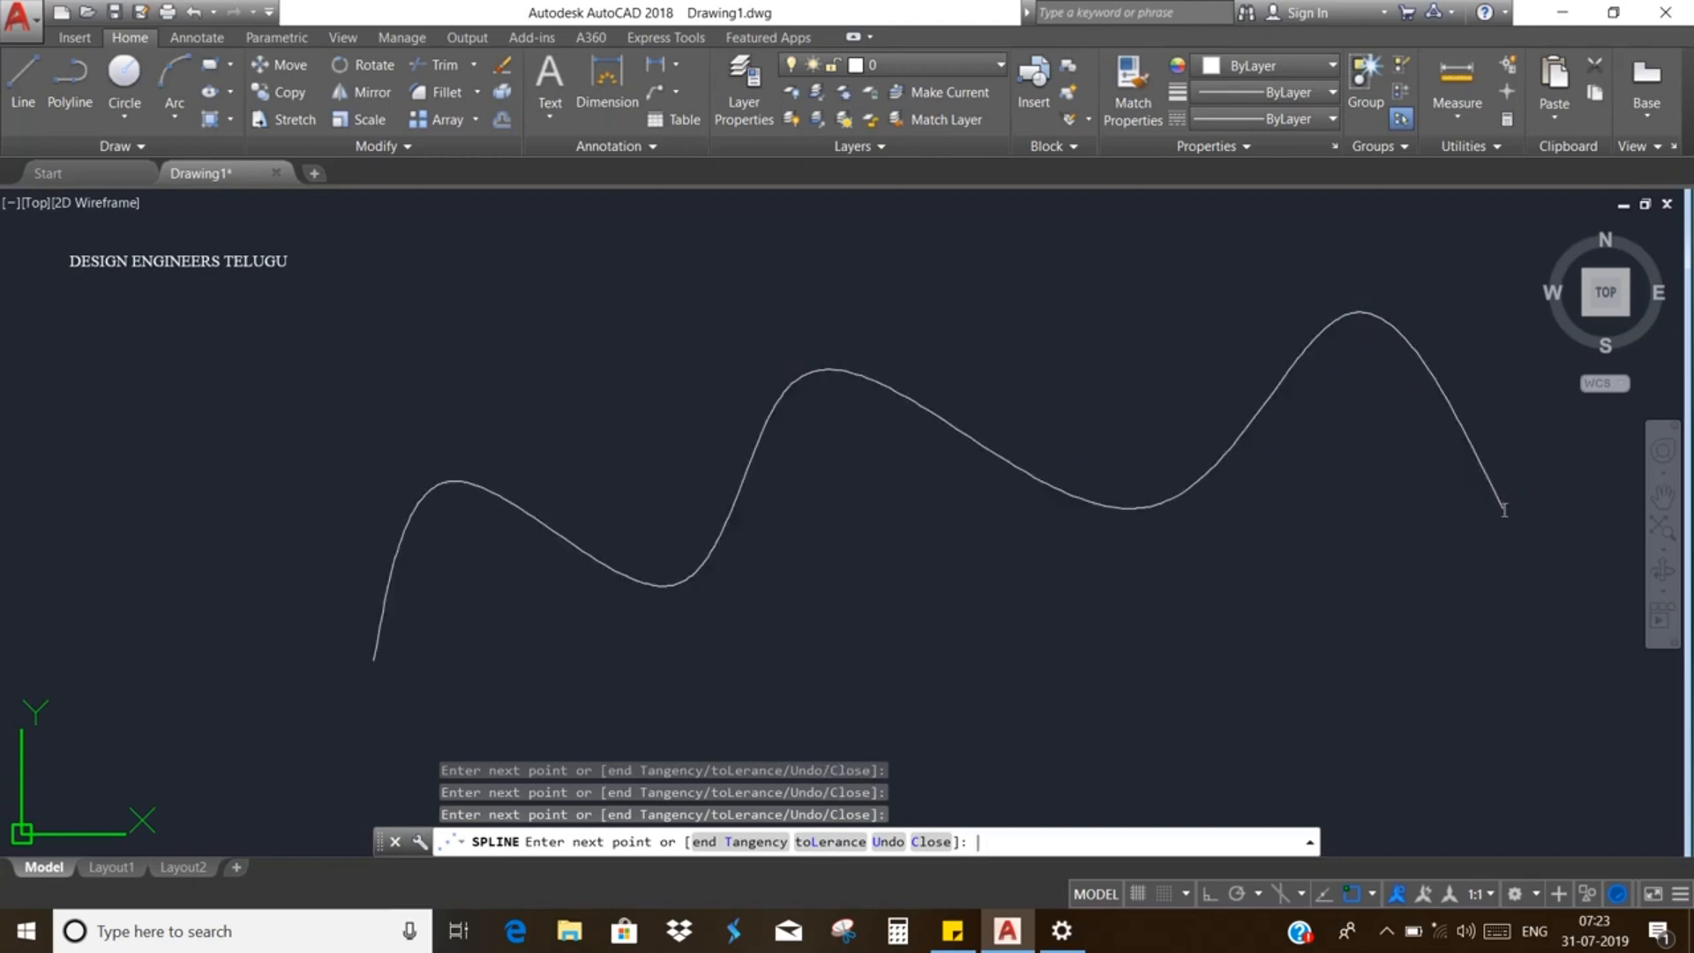
left_click(1504, 510)
key("Return")
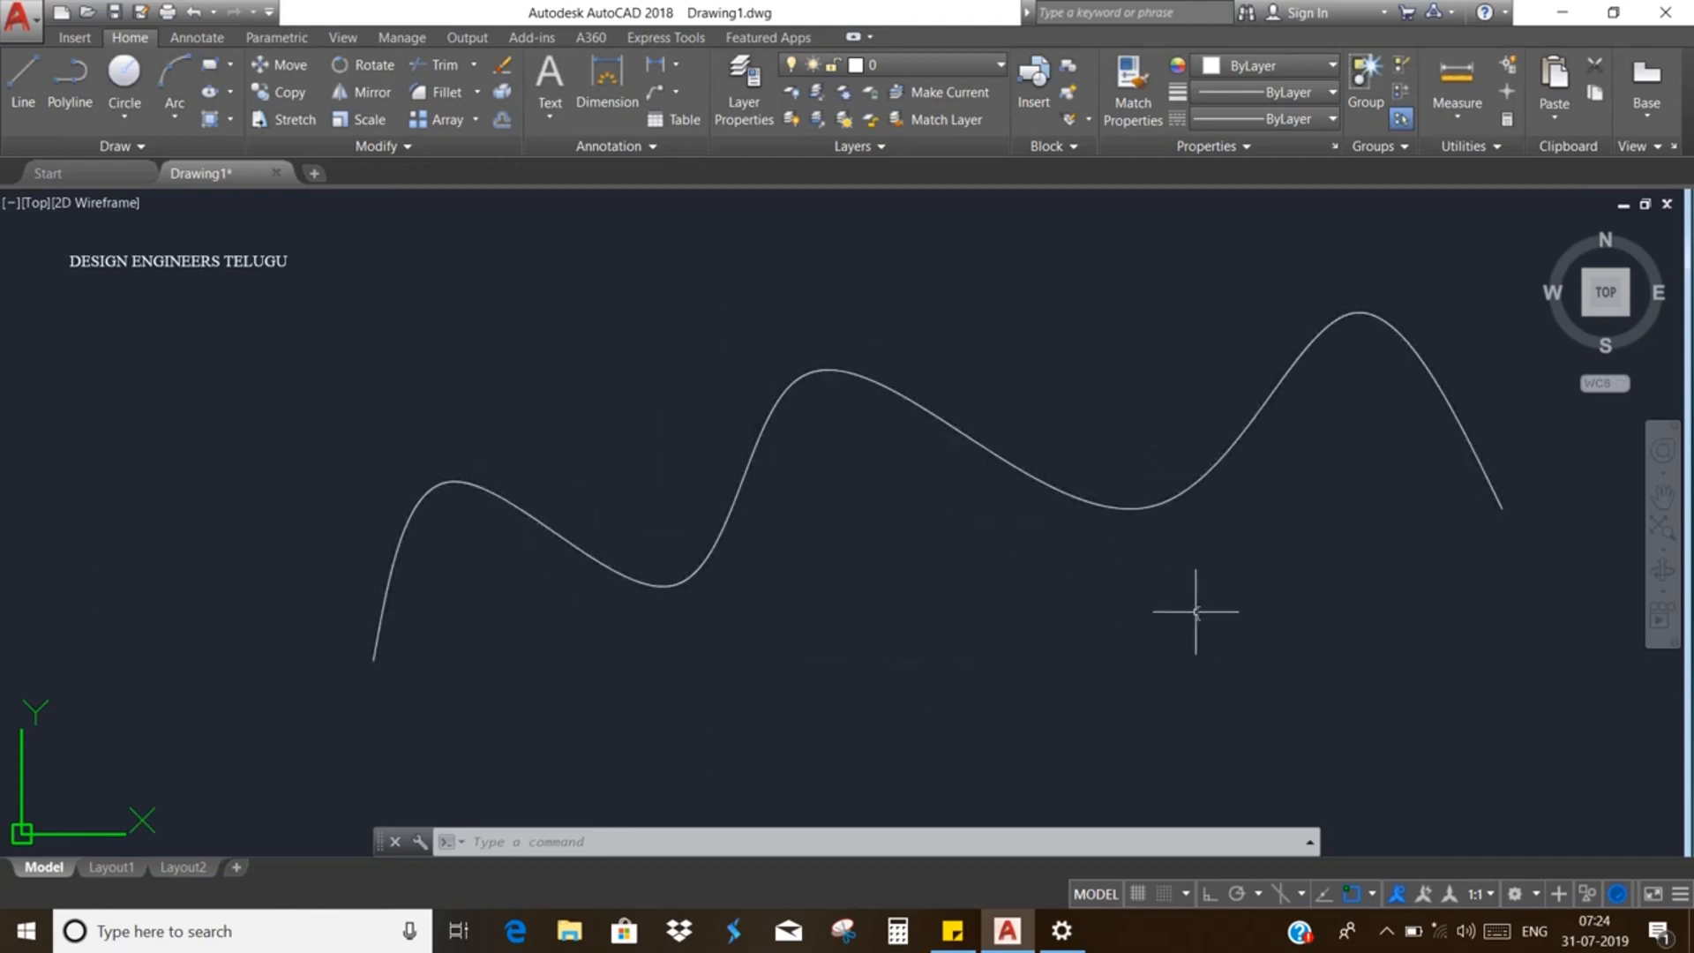
Step: Delete the wavy spline from the drawing
left_click(1296, 602)
left_click(1081, 450)
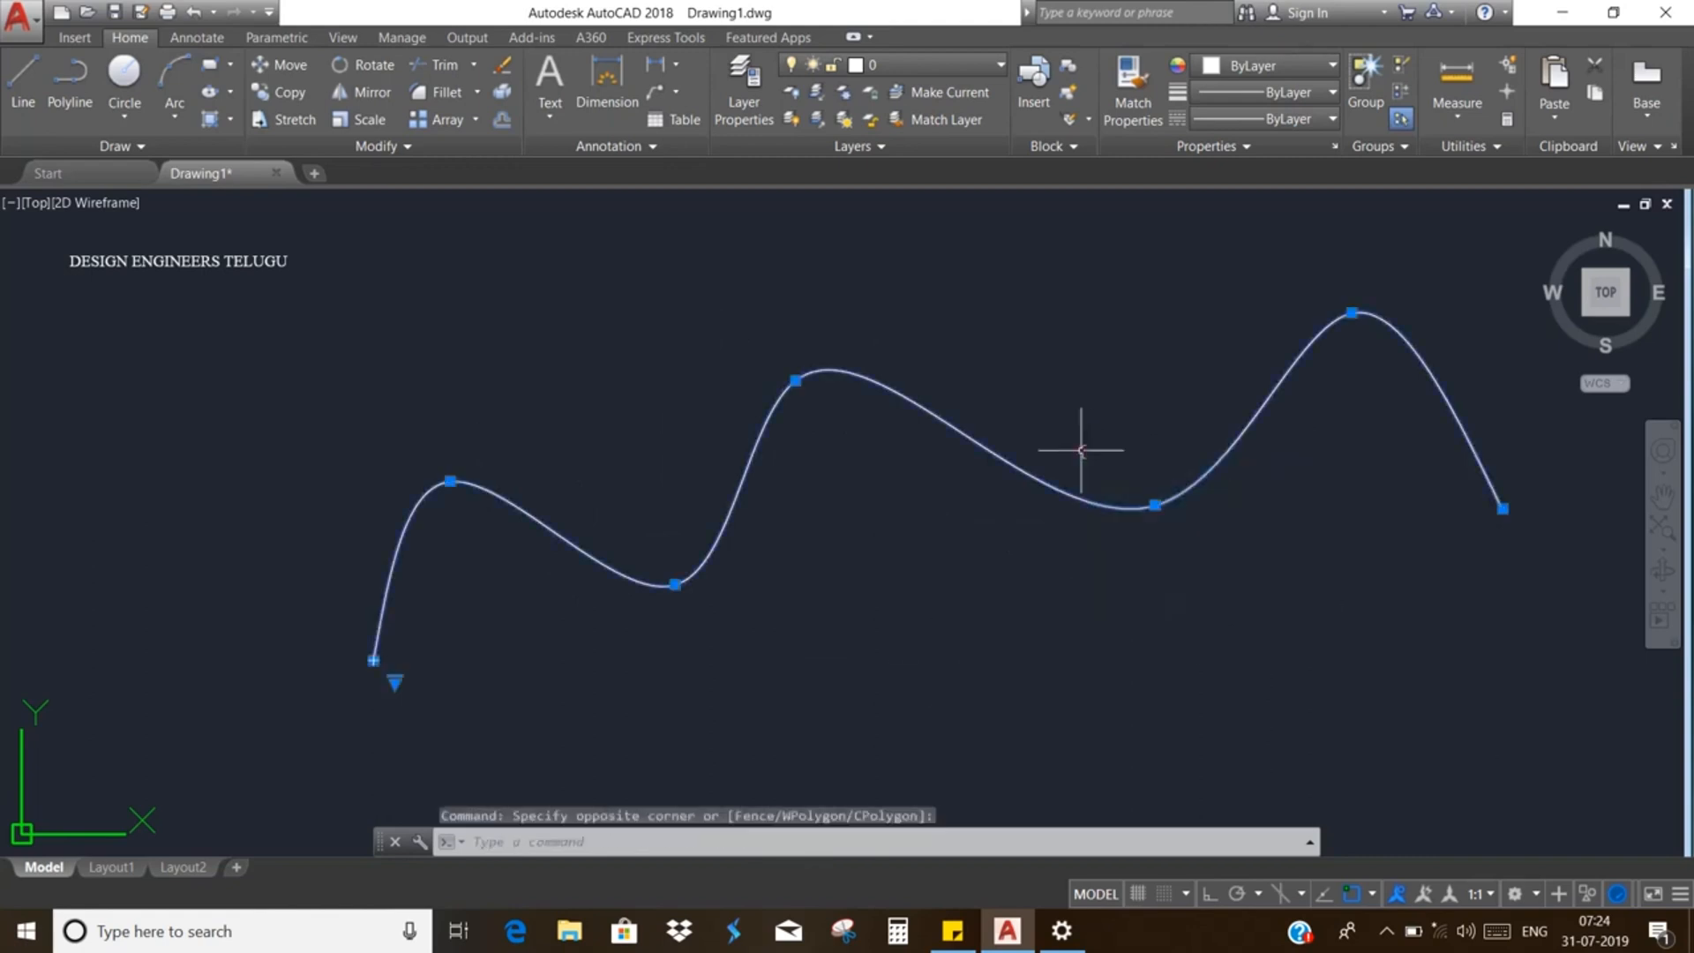
key("Delete")
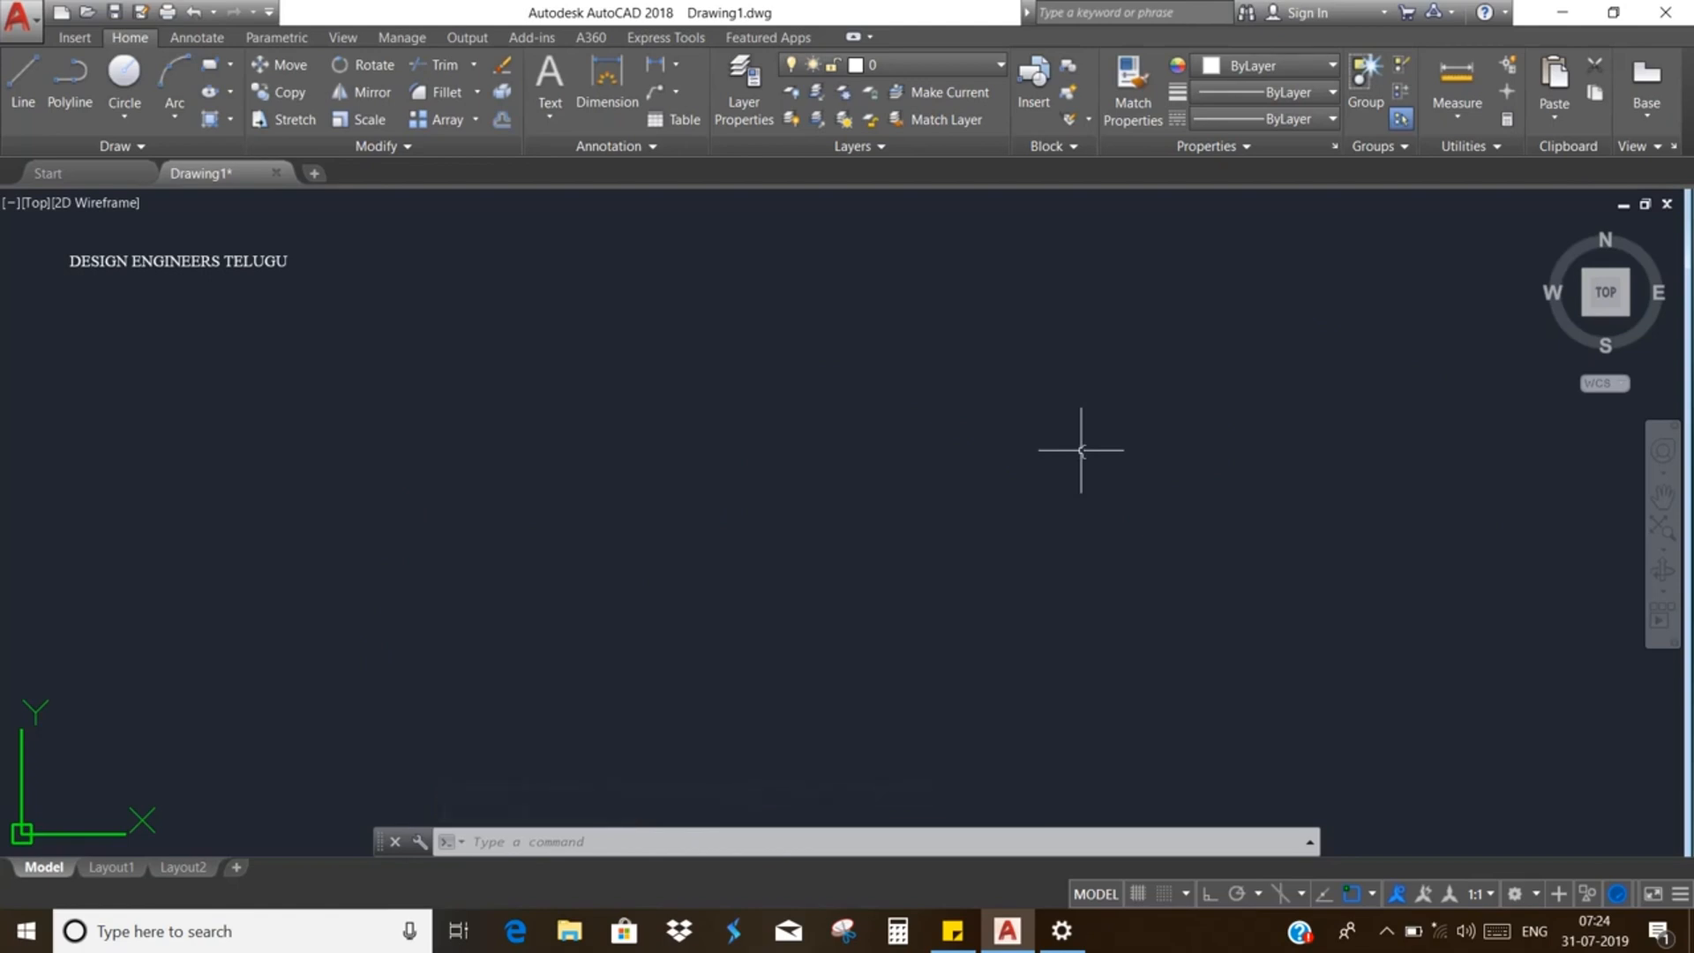
Step: Draw a nearly horizontal construction line (XLINE) through two picked points near the middle of the drawing area
type("xl")
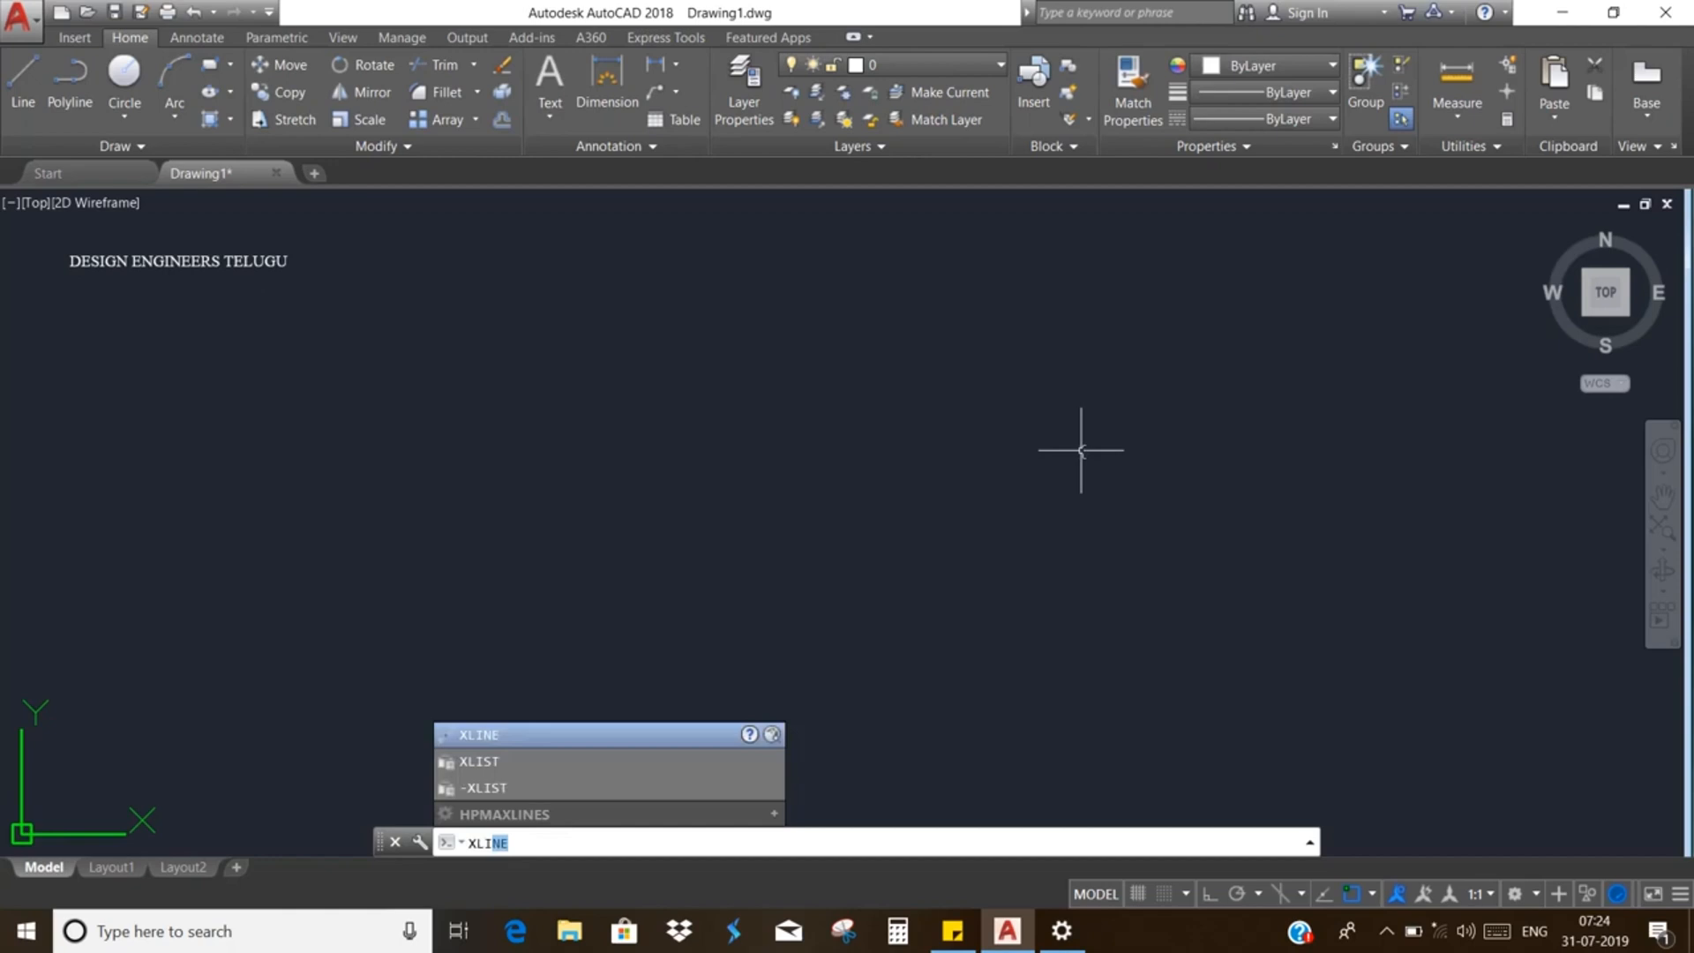
key("Return")
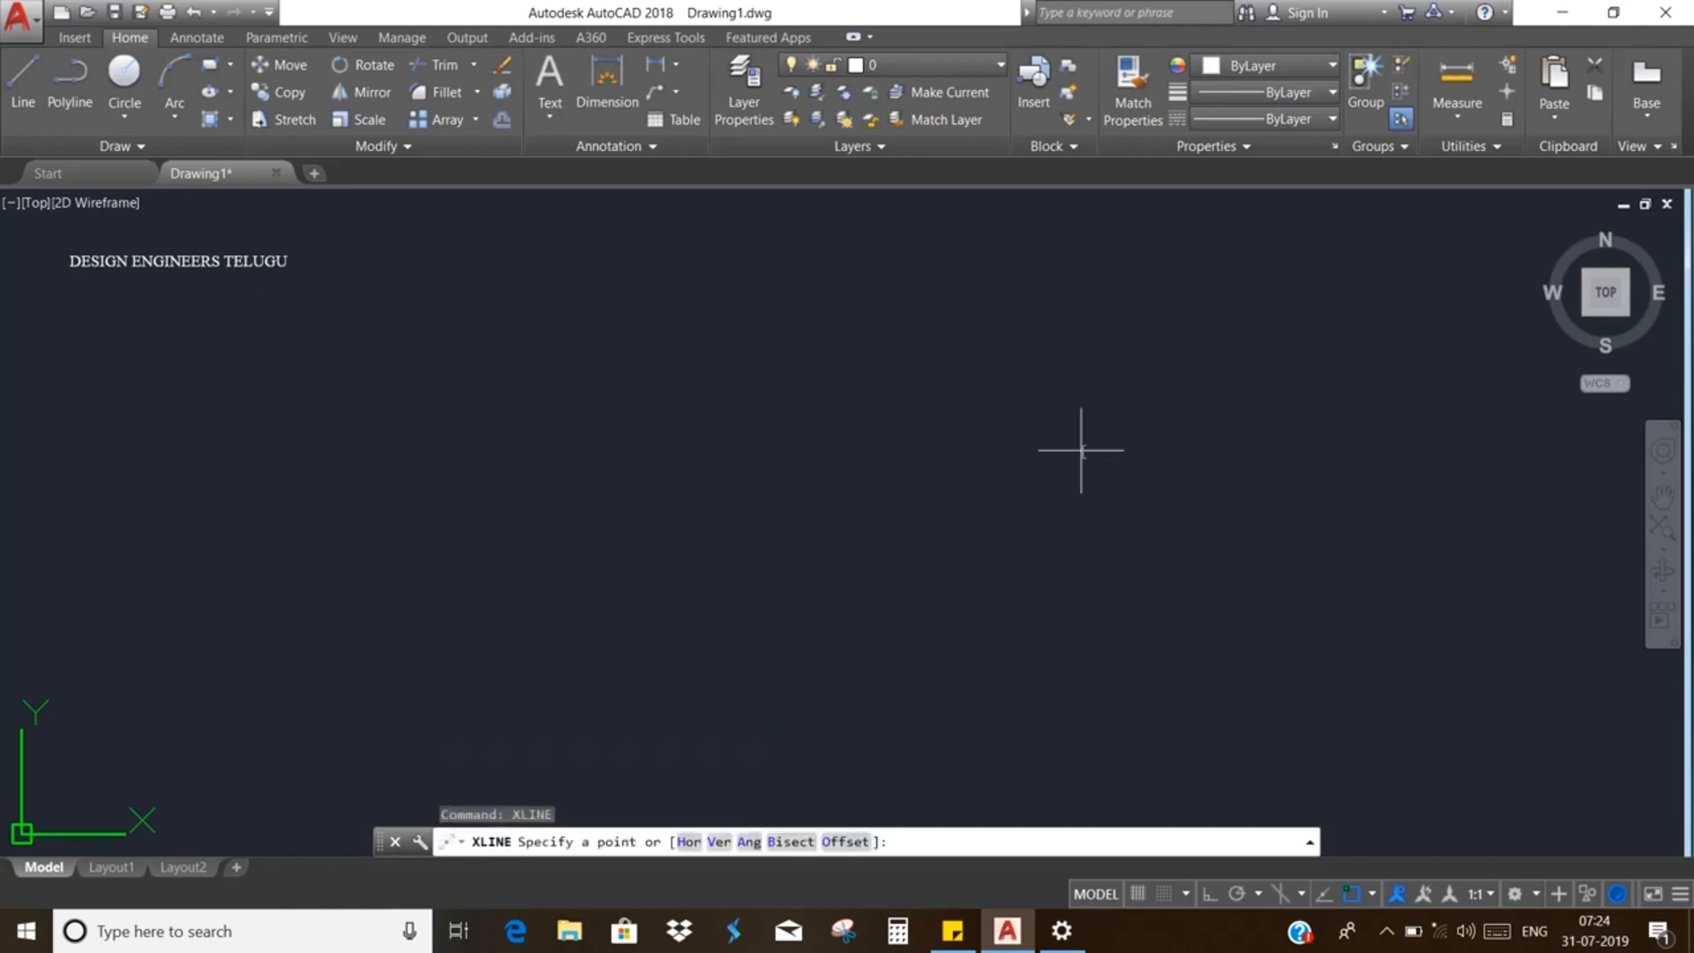
left_click(869, 502)
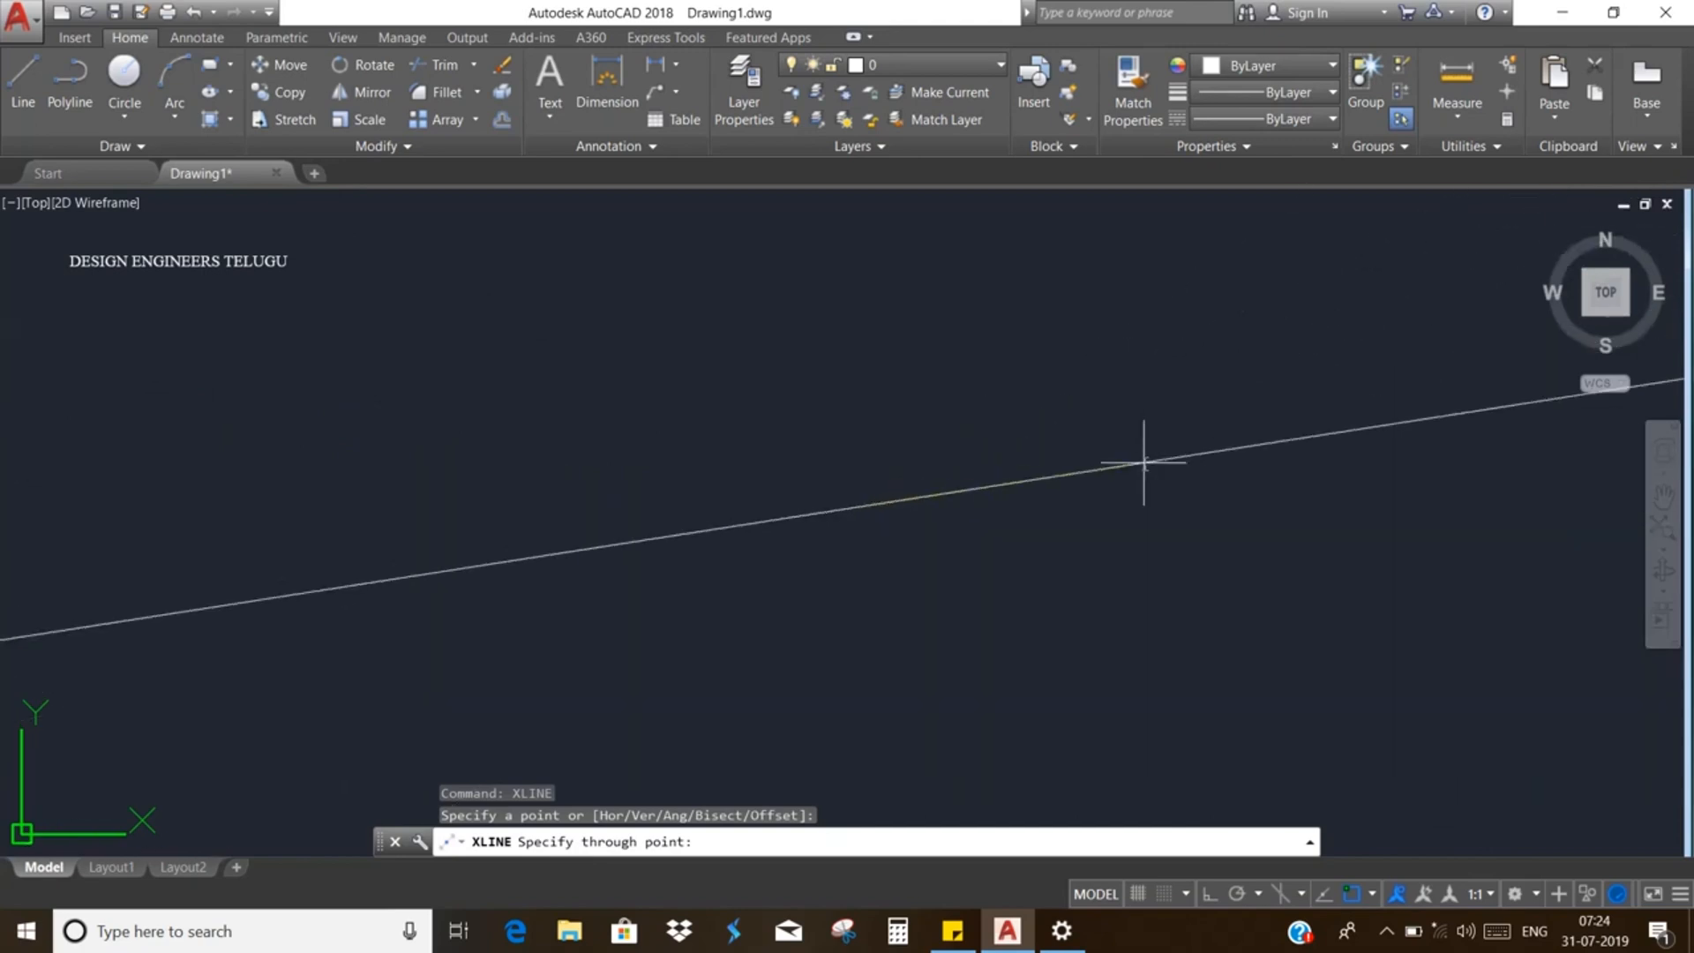
left_click(1160, 504)
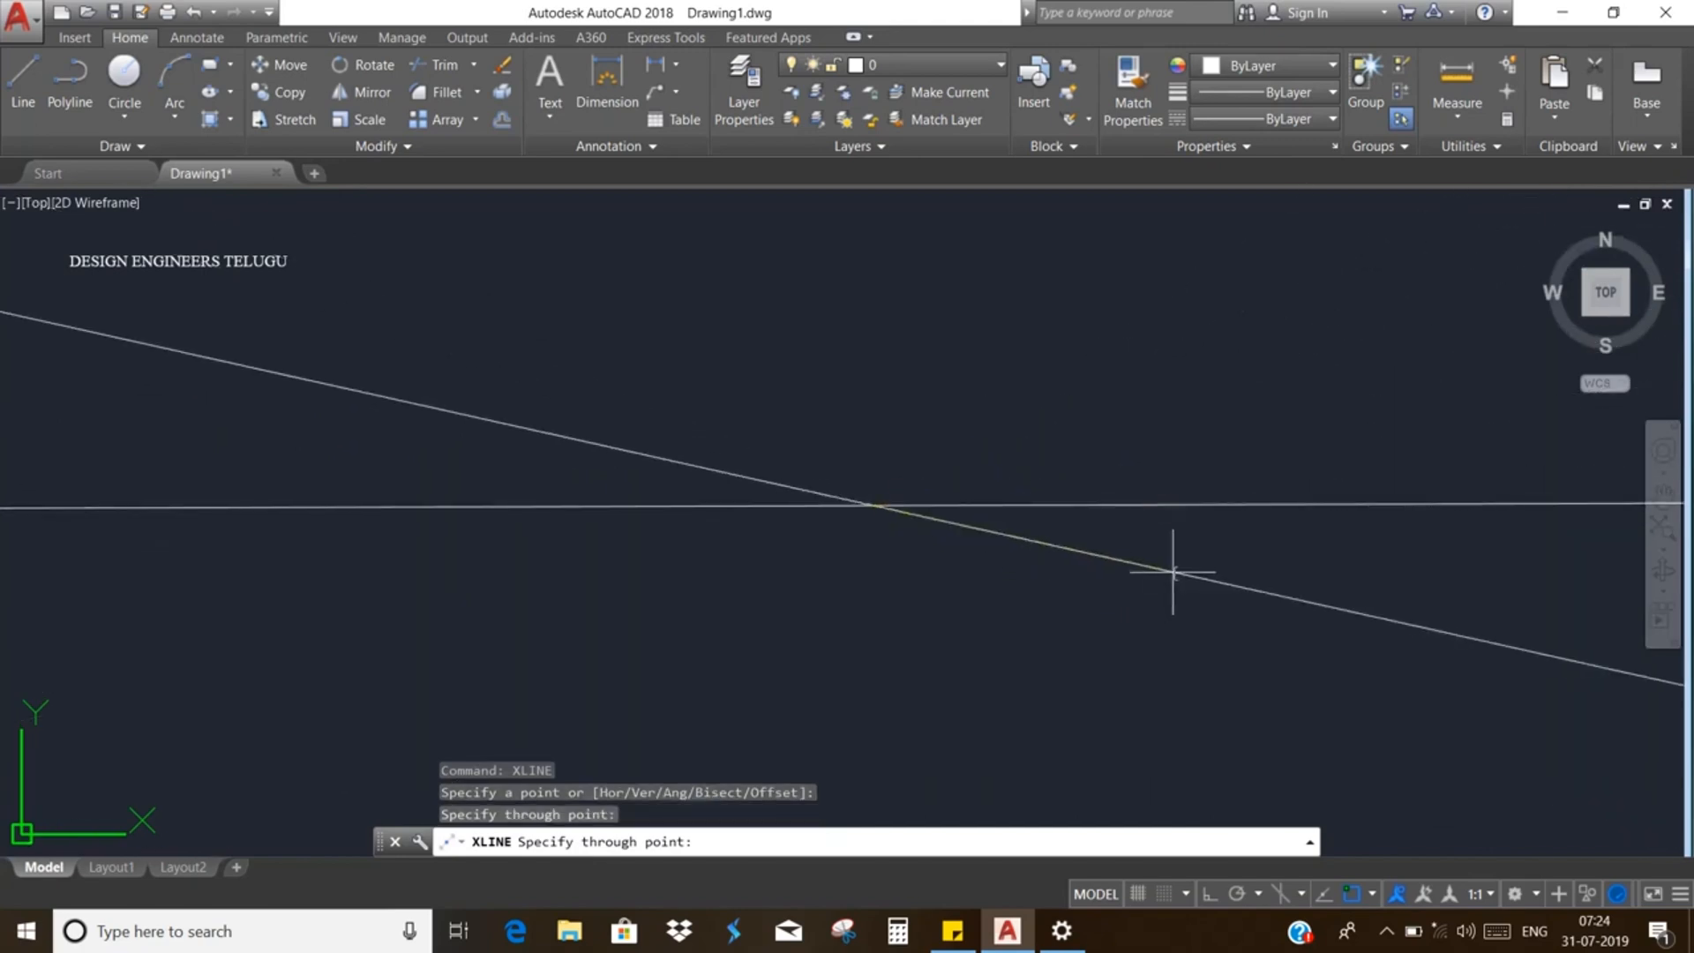
key("Escape")
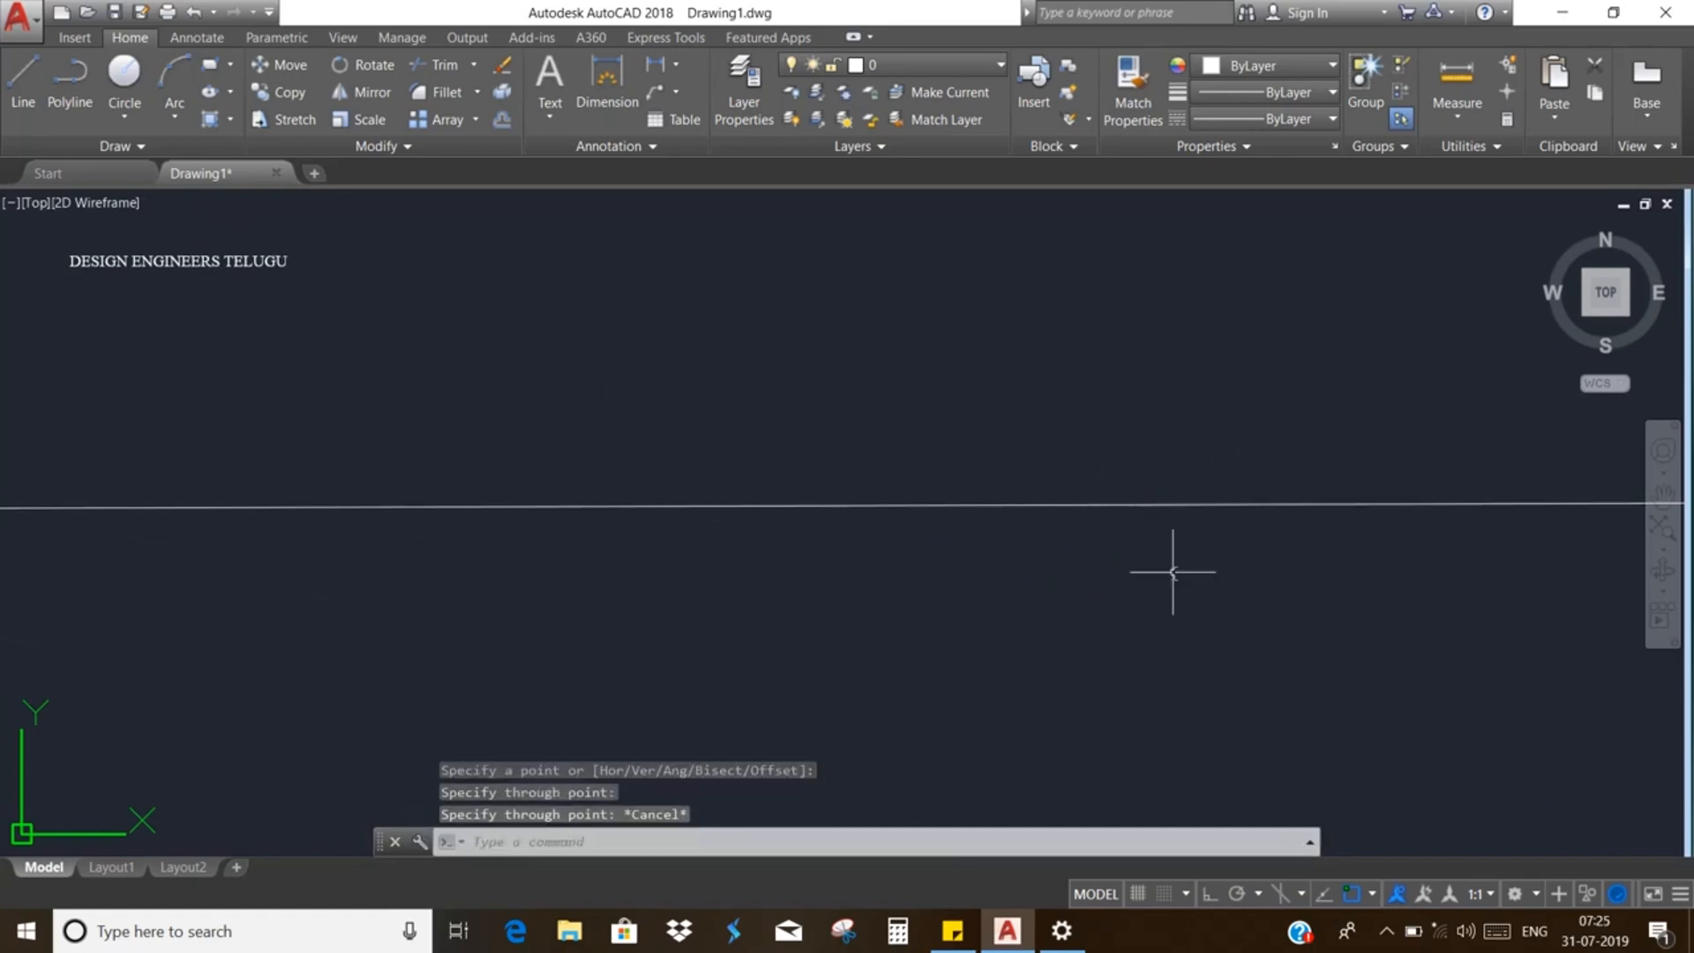
Step: Draw a construction line with the Hor option, placed above the first construction line
type("XLINE")
key("Return")
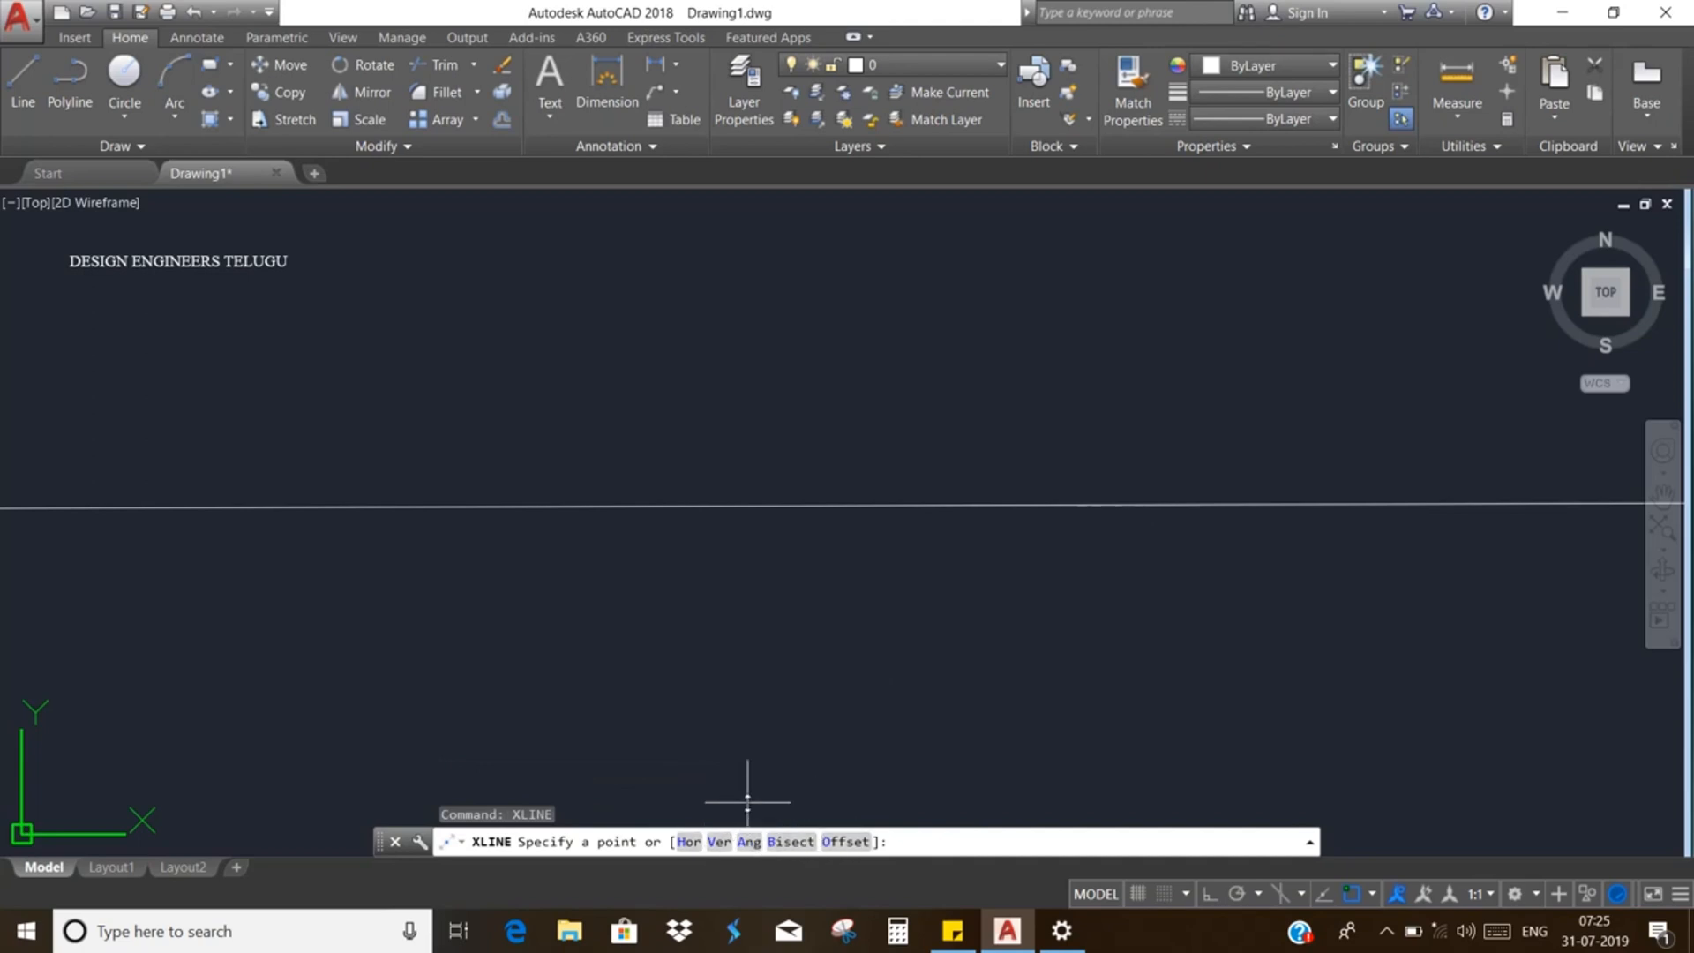
left_click(689, 841)
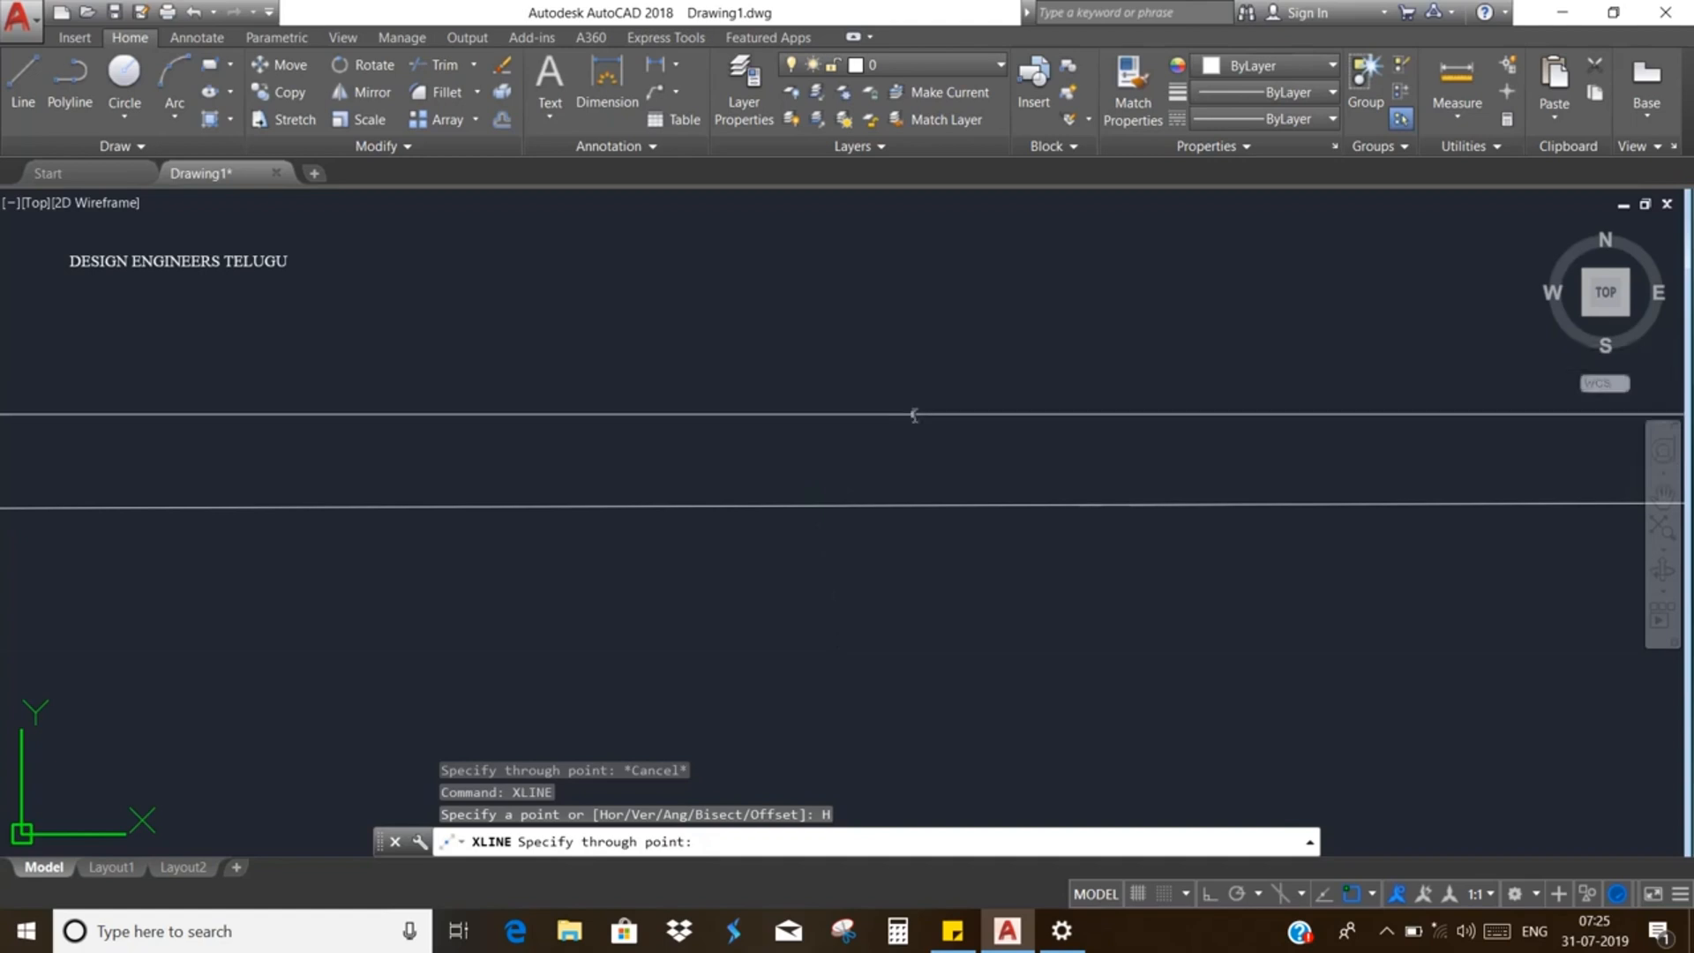
left_click(913, 392)
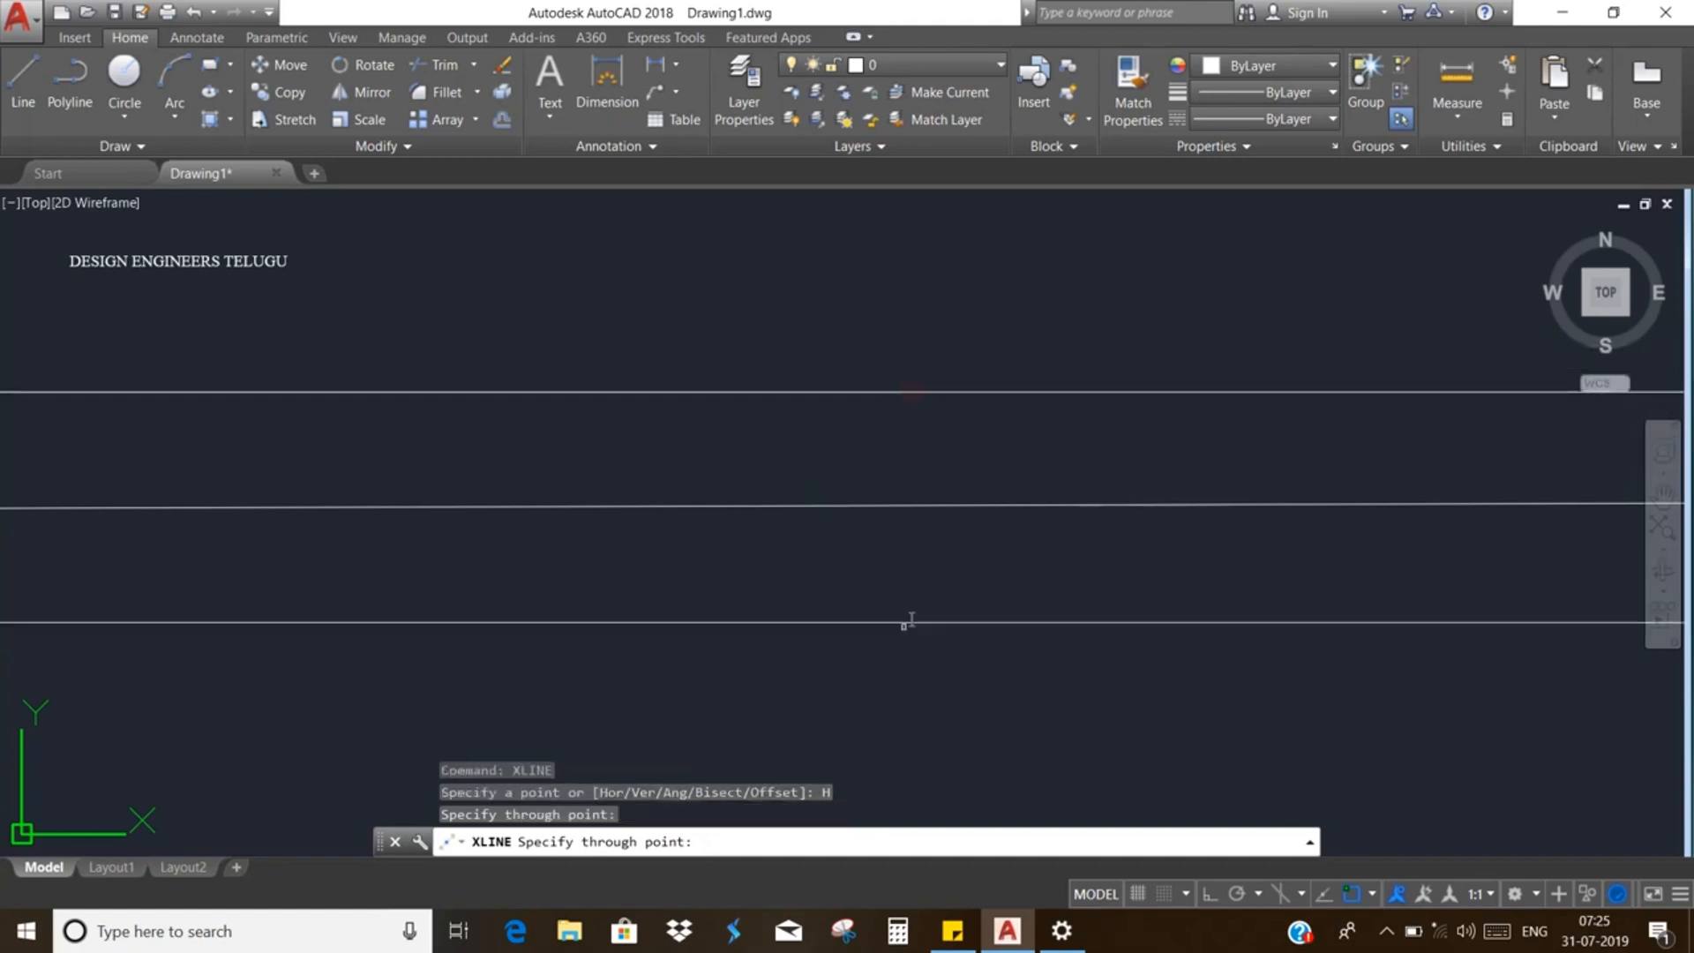
key("Return")
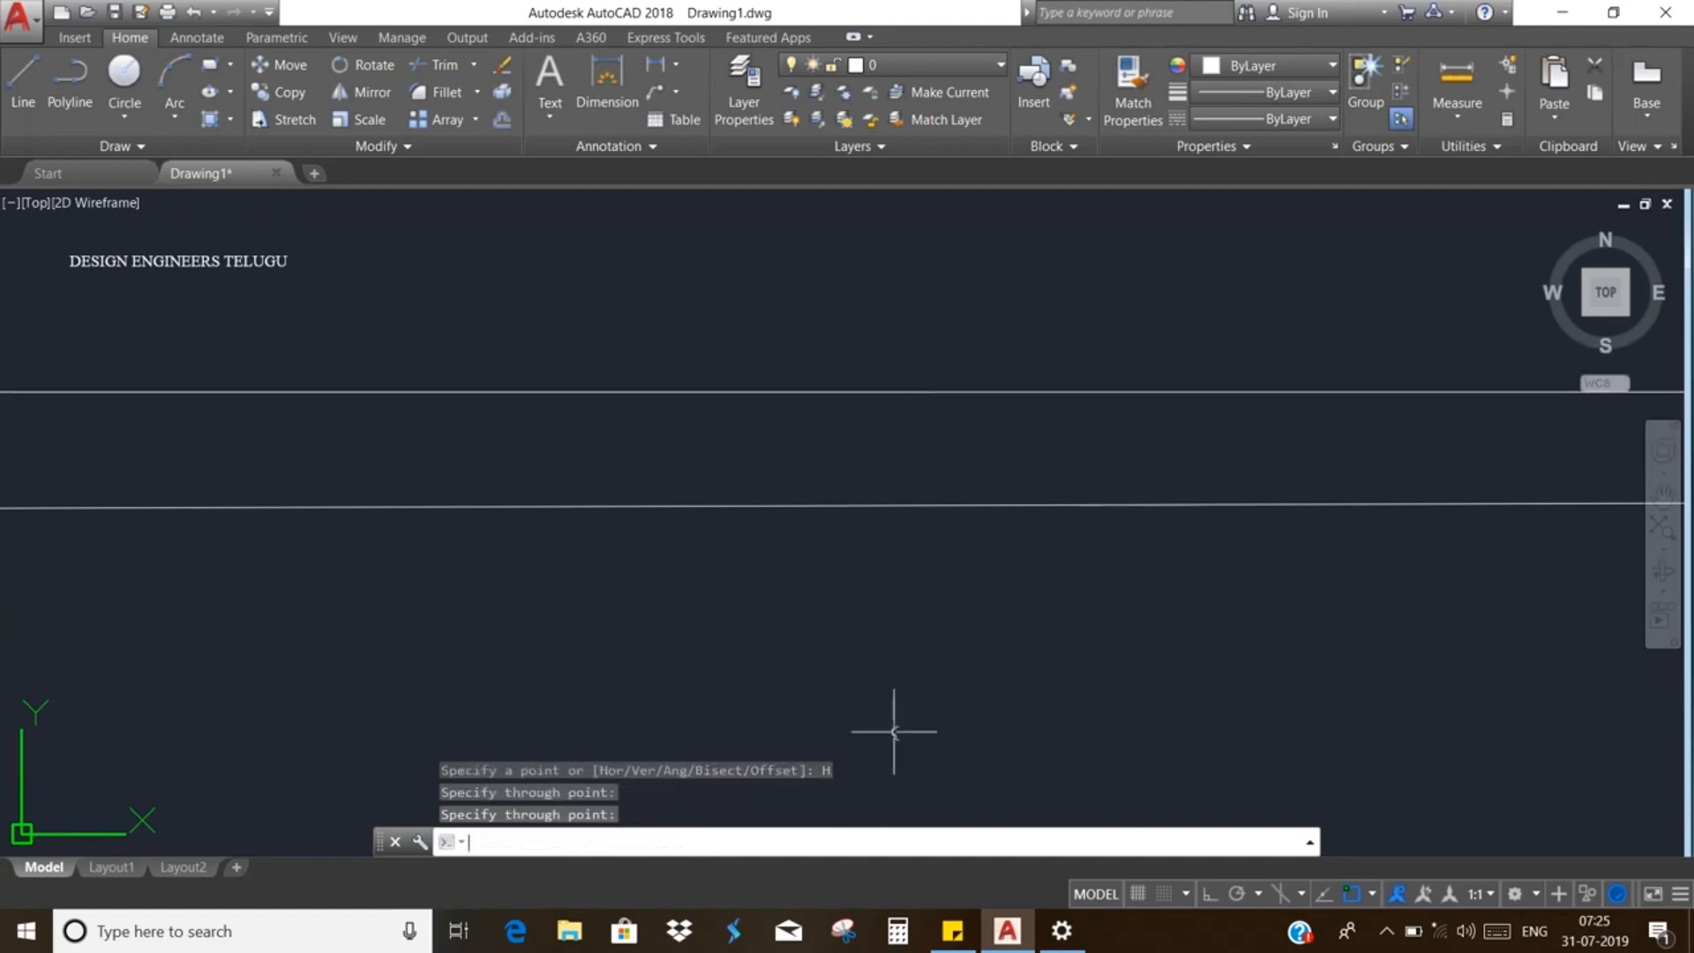
Step: Draw a construction line with the Ver option, crossing both existing construction lines
key("Return")
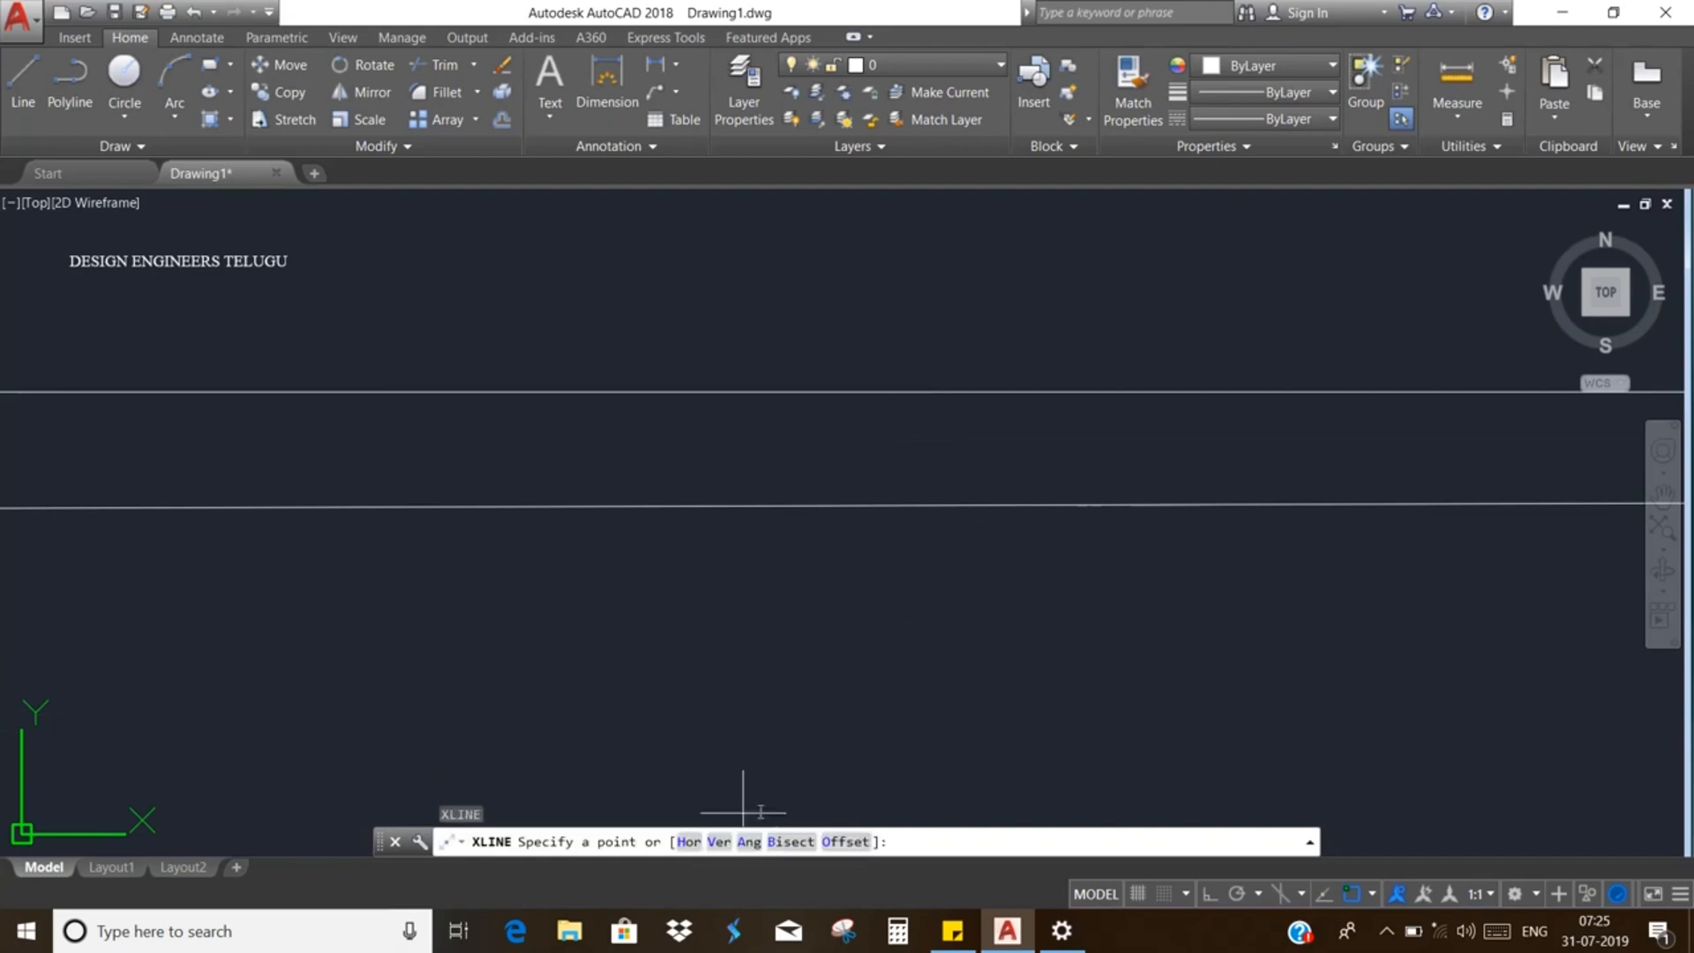
left_click(719, 841)
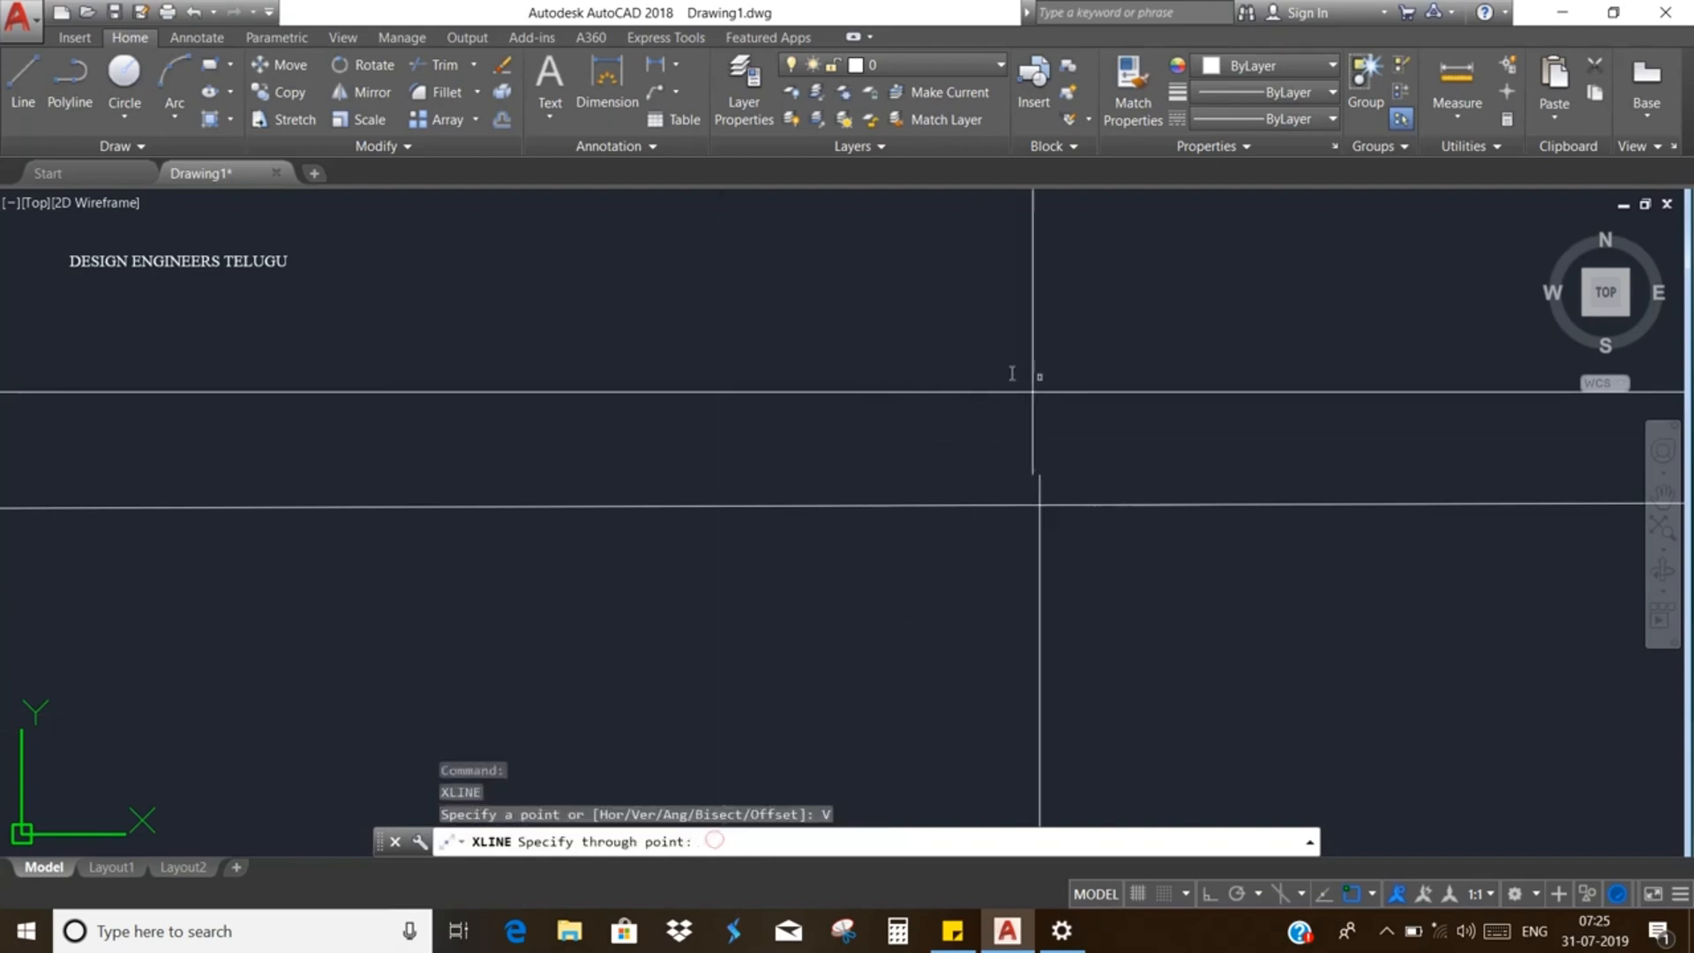
left_click(748, 561)
key("Return")
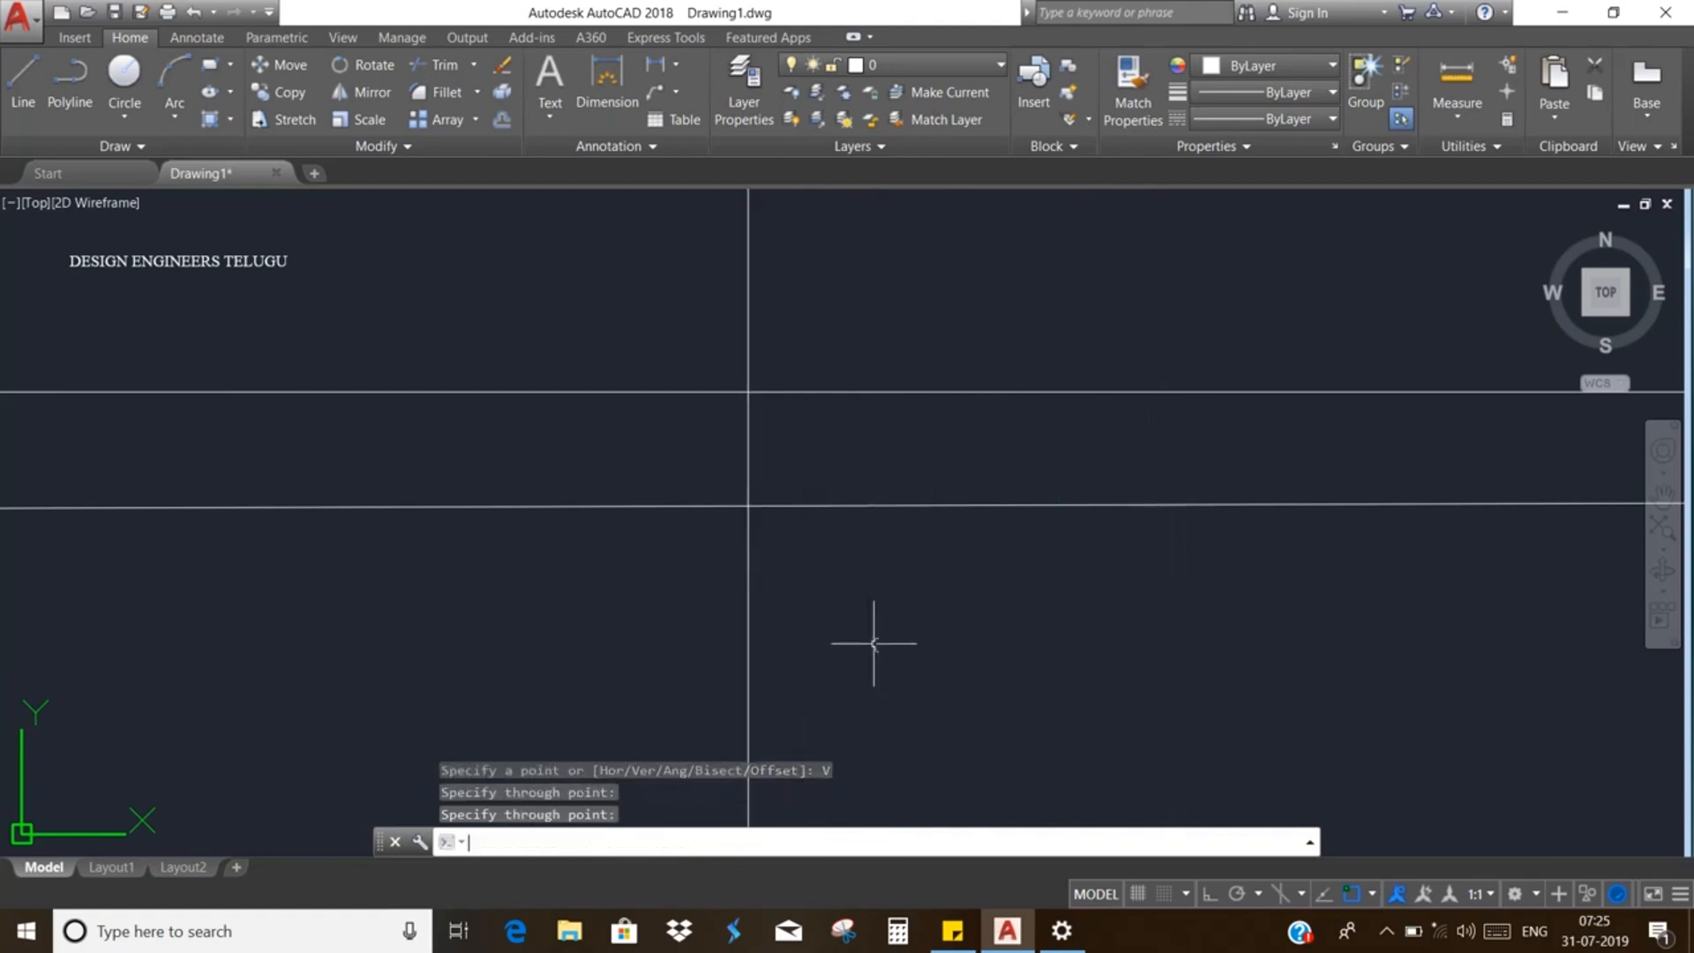
Step: Draw a construction line with the Ang option at 20 degrees, passing near the upper crossing of the existing construction lines
key("Return")
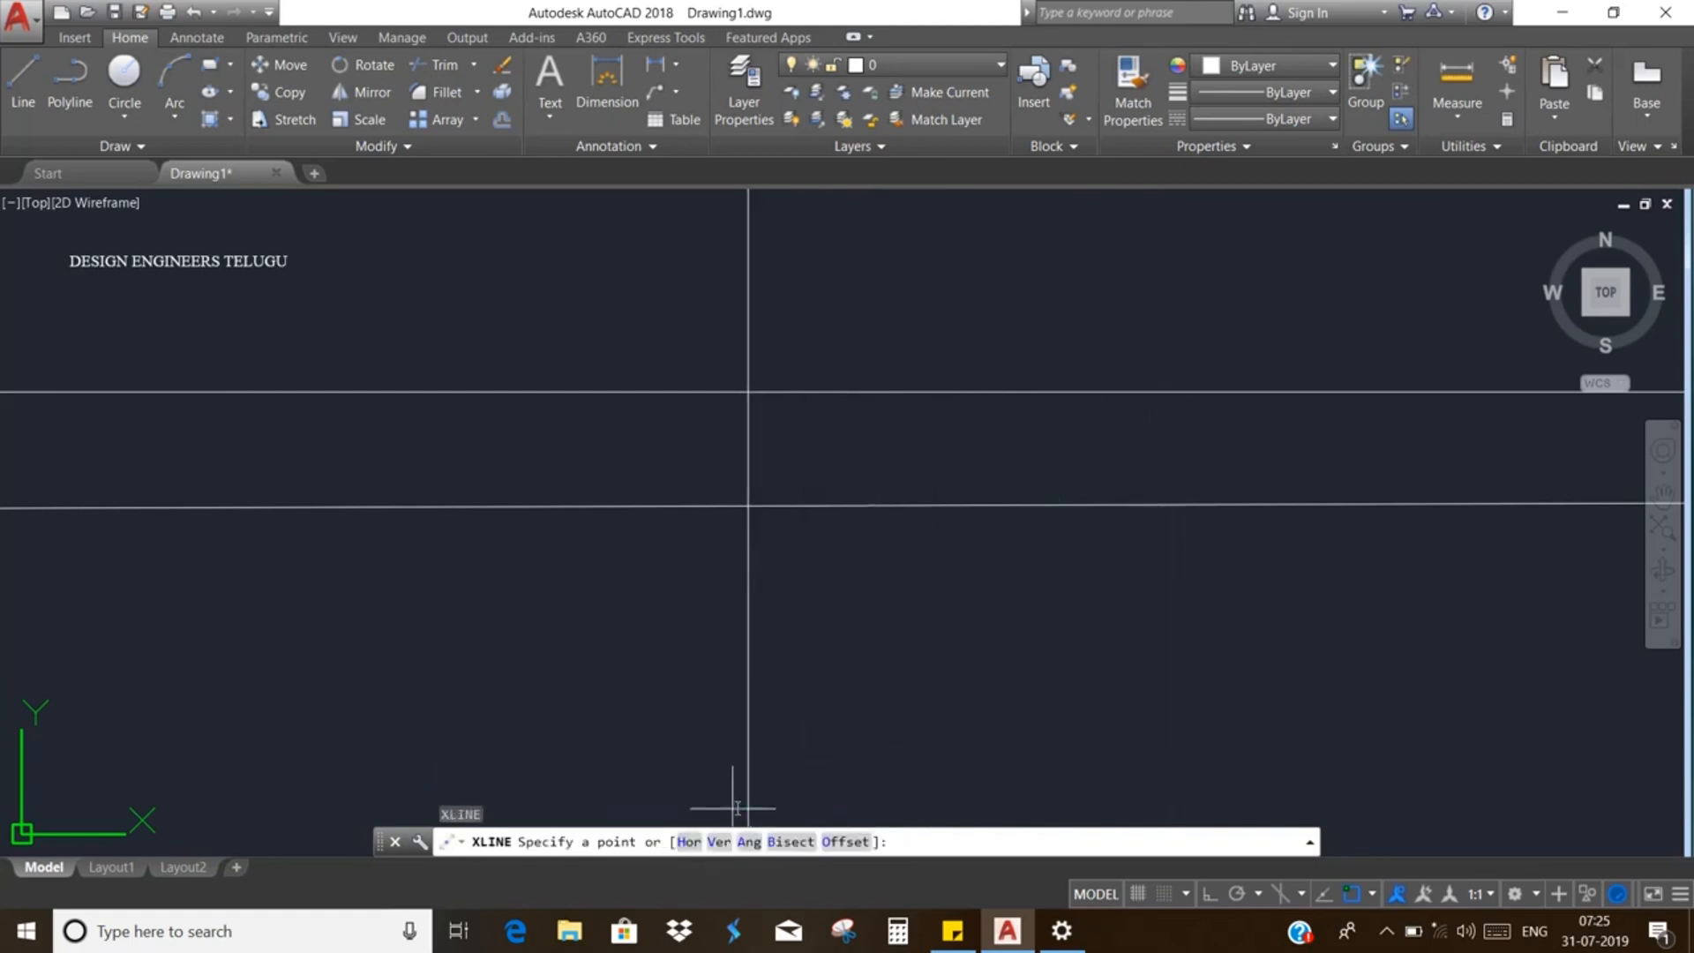
left_click(748, 842)
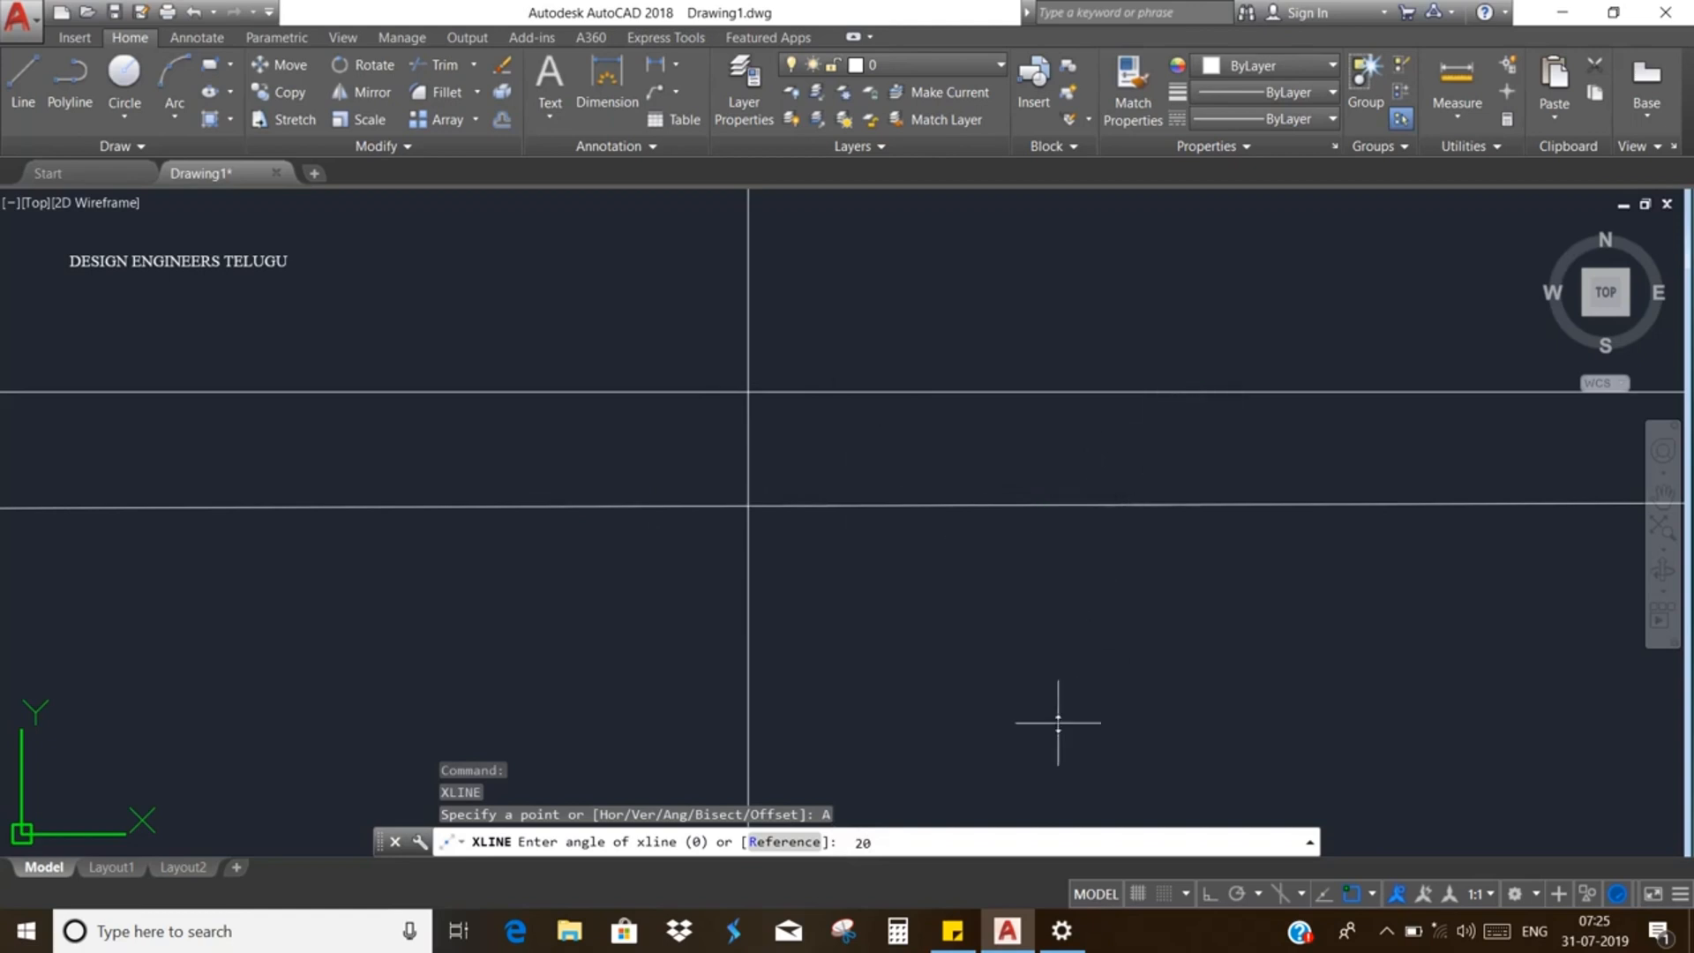
key("Return")
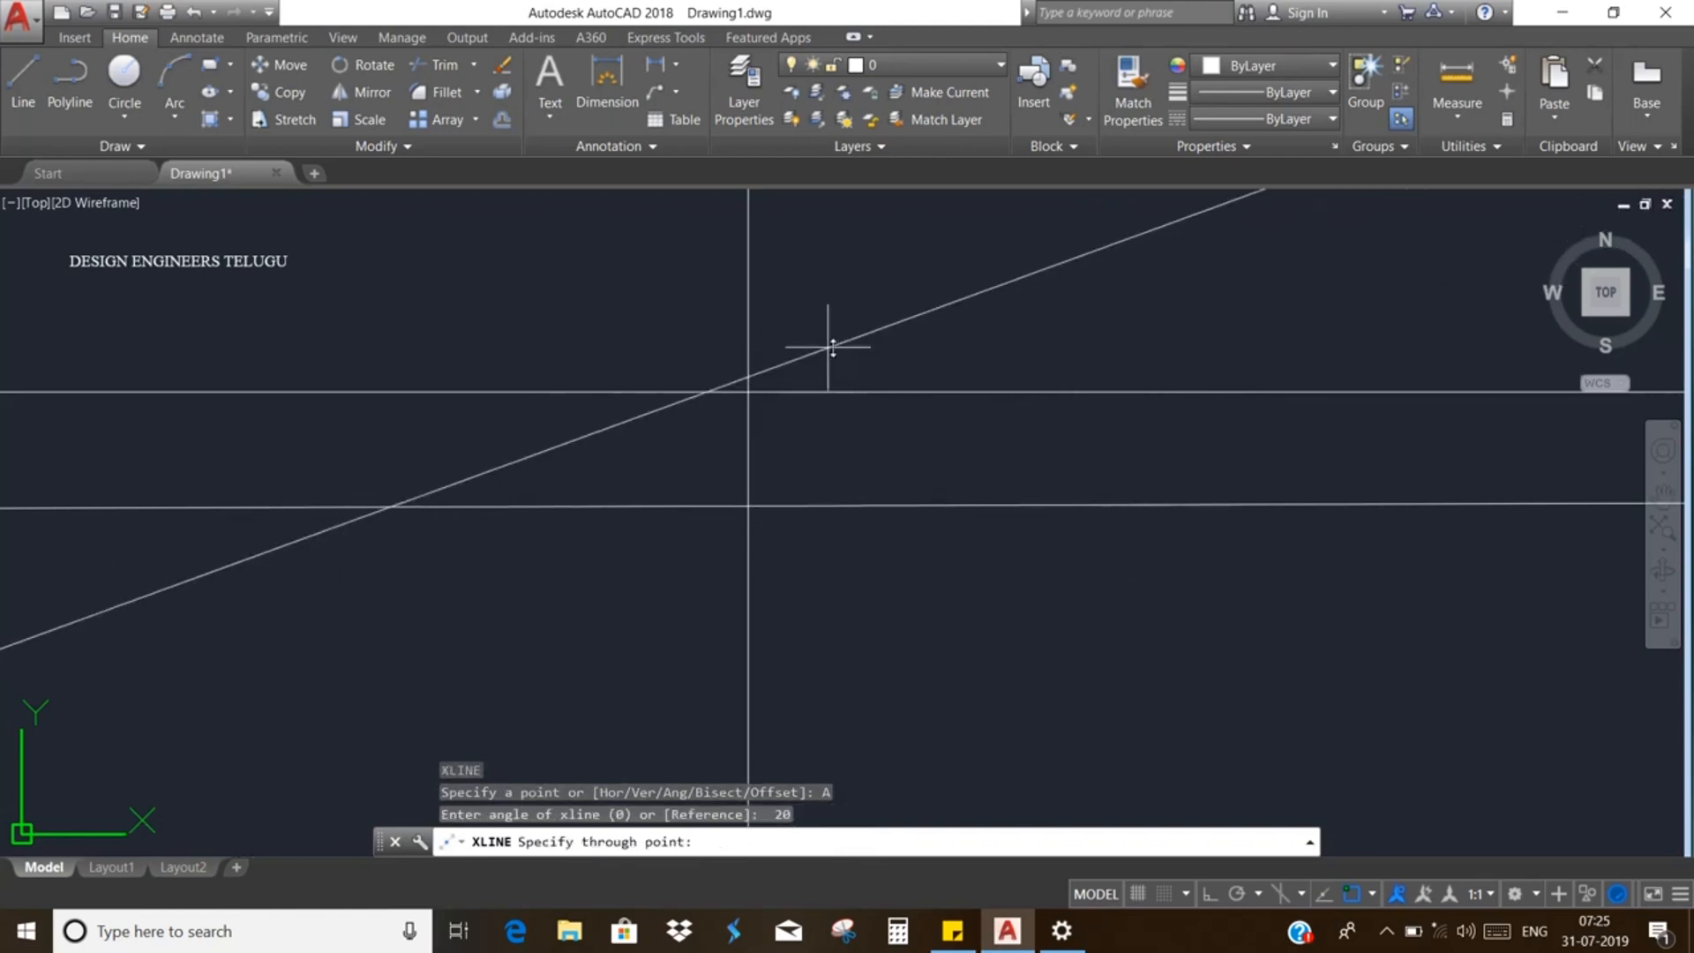
left_click(900, 333)
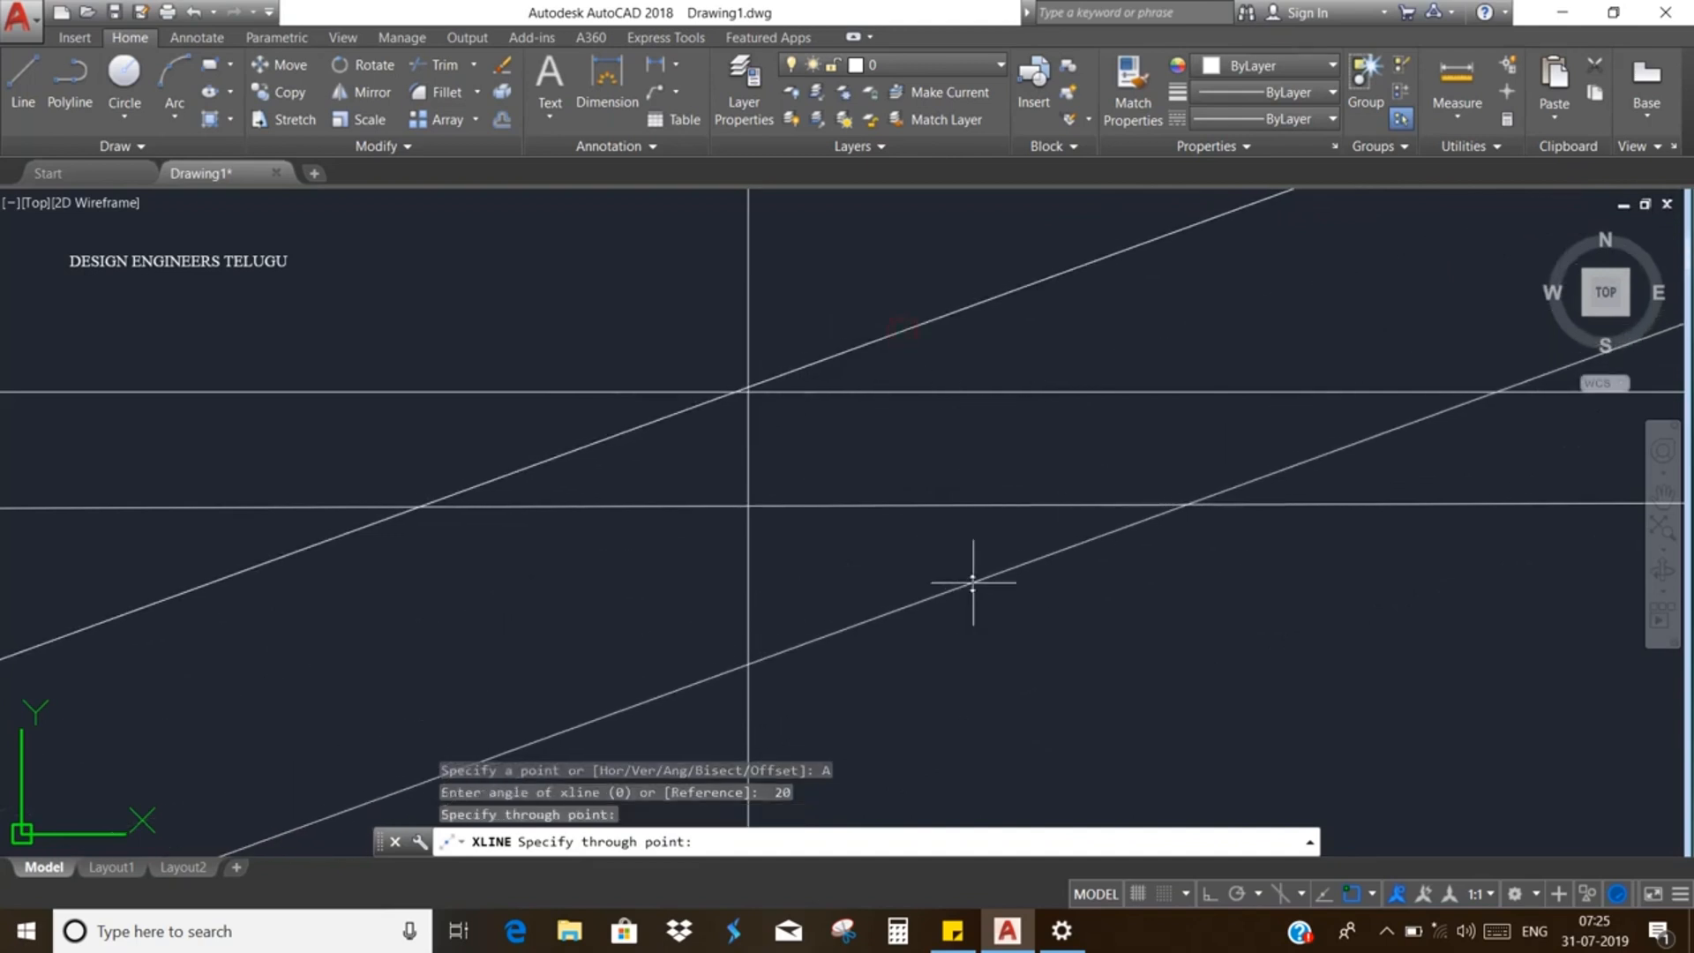
key("Return")
key("Return")
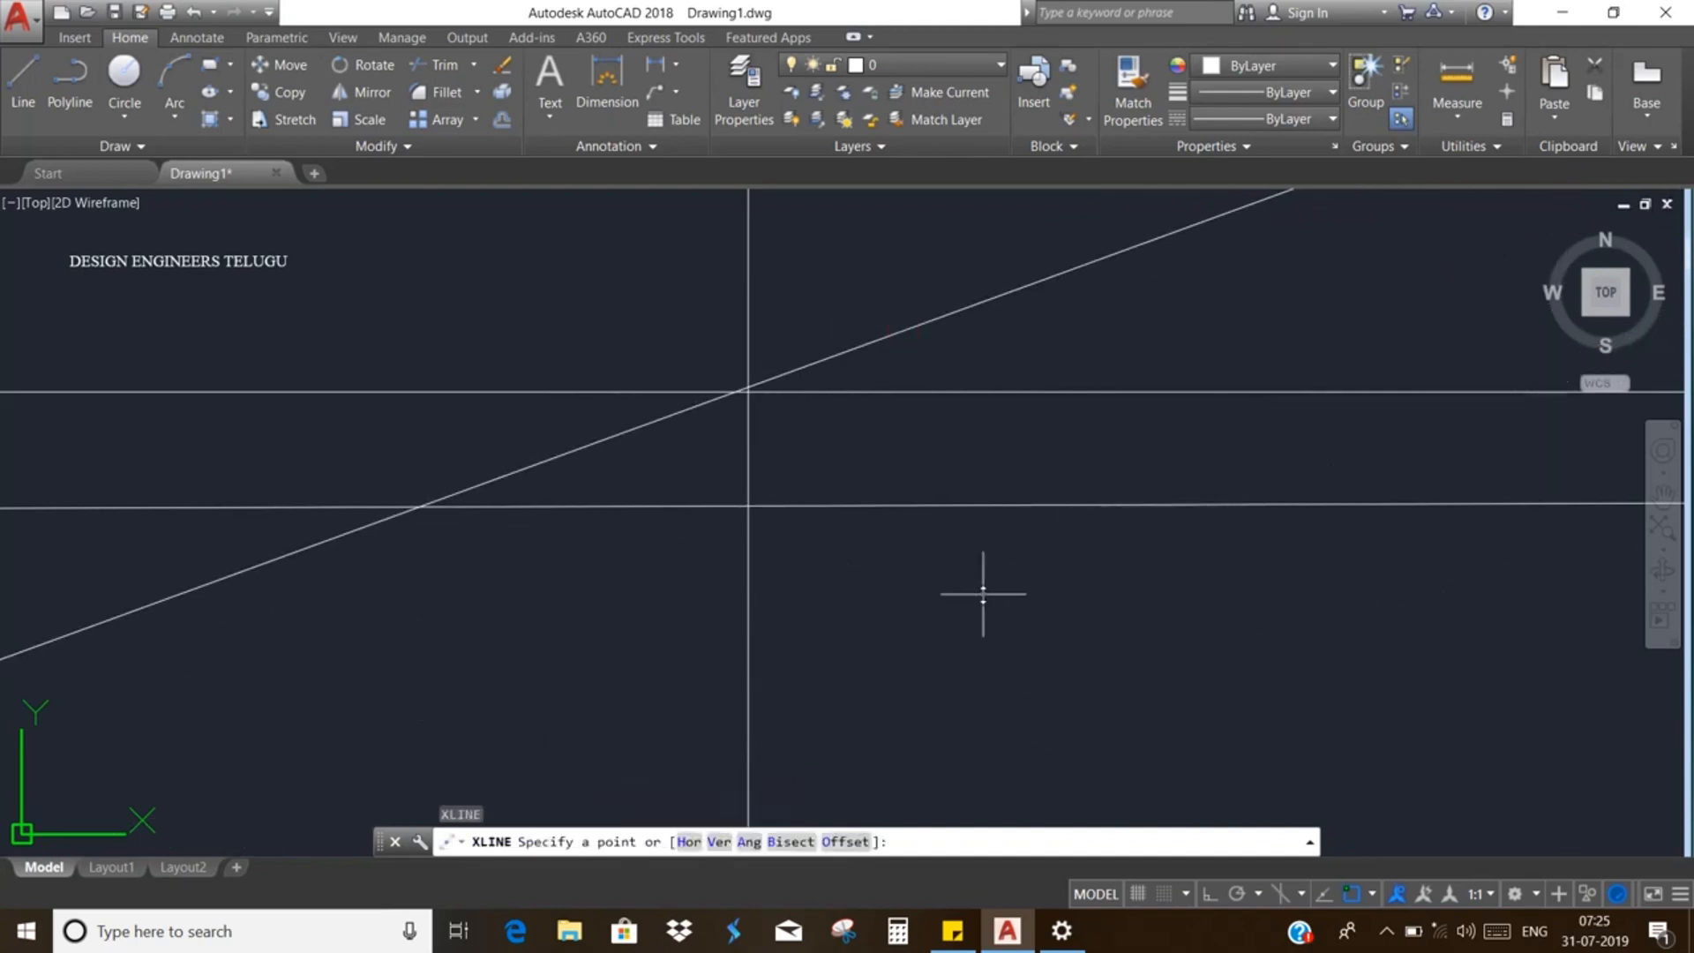
Step: Draw three construction lines with the Bisect option, sharing one vertex on the lower construction line to the right of the vertical one
left_click(788, 843)
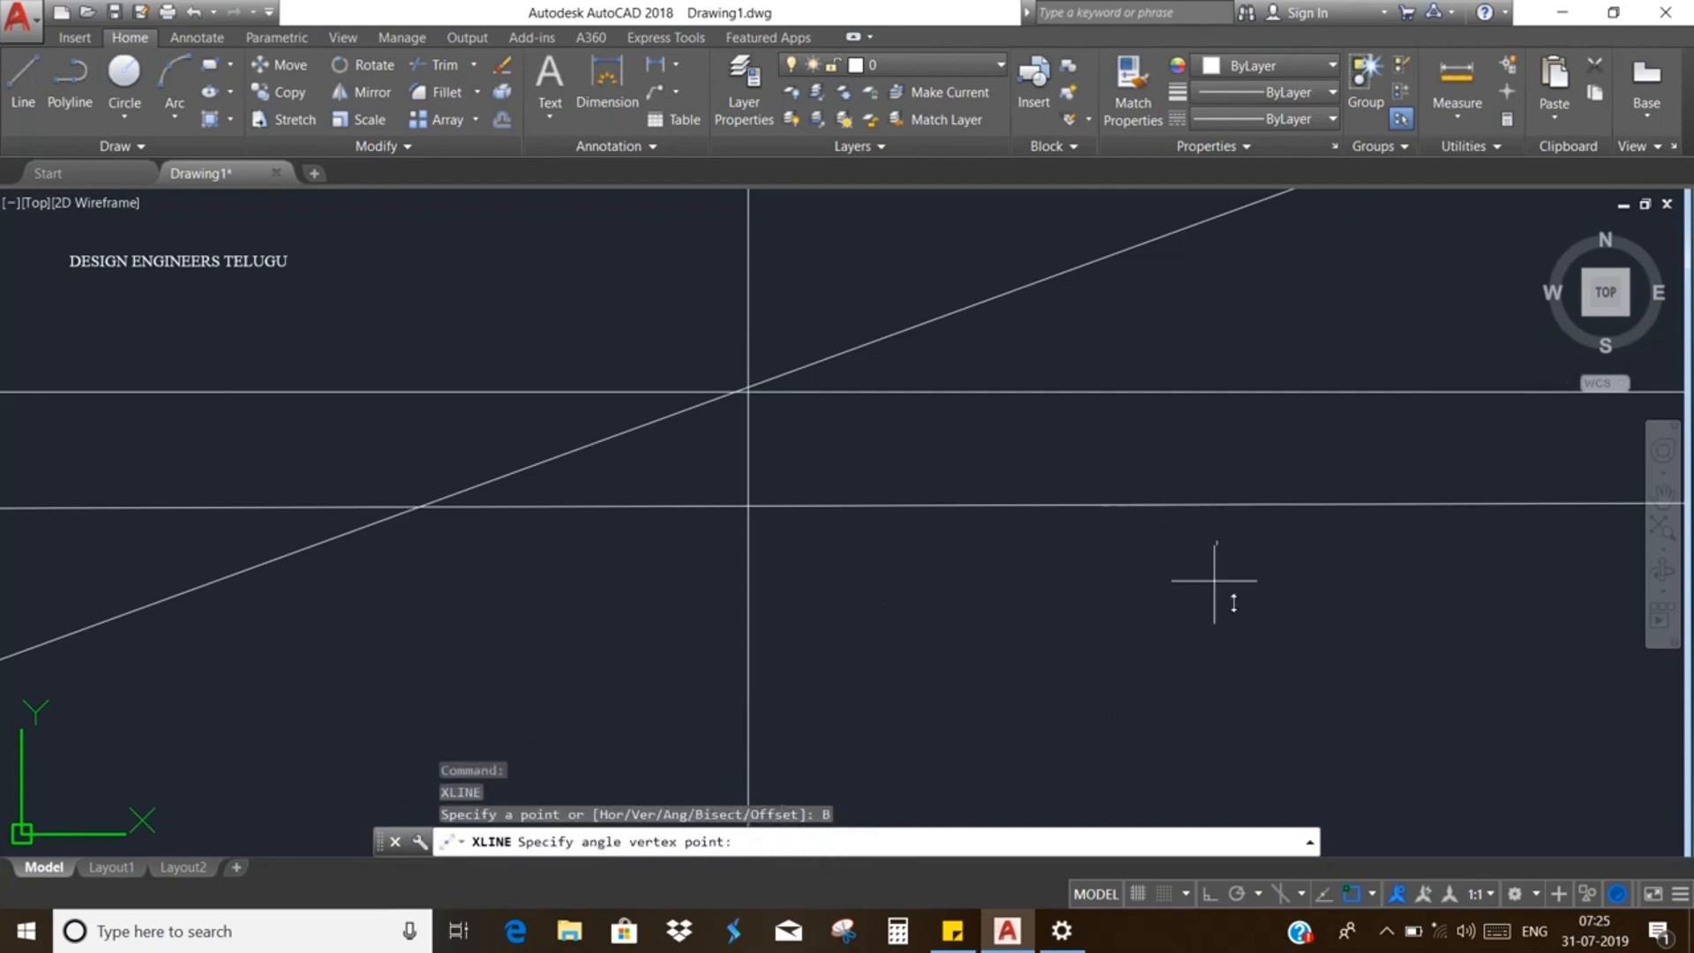
left_click(1178, 503)
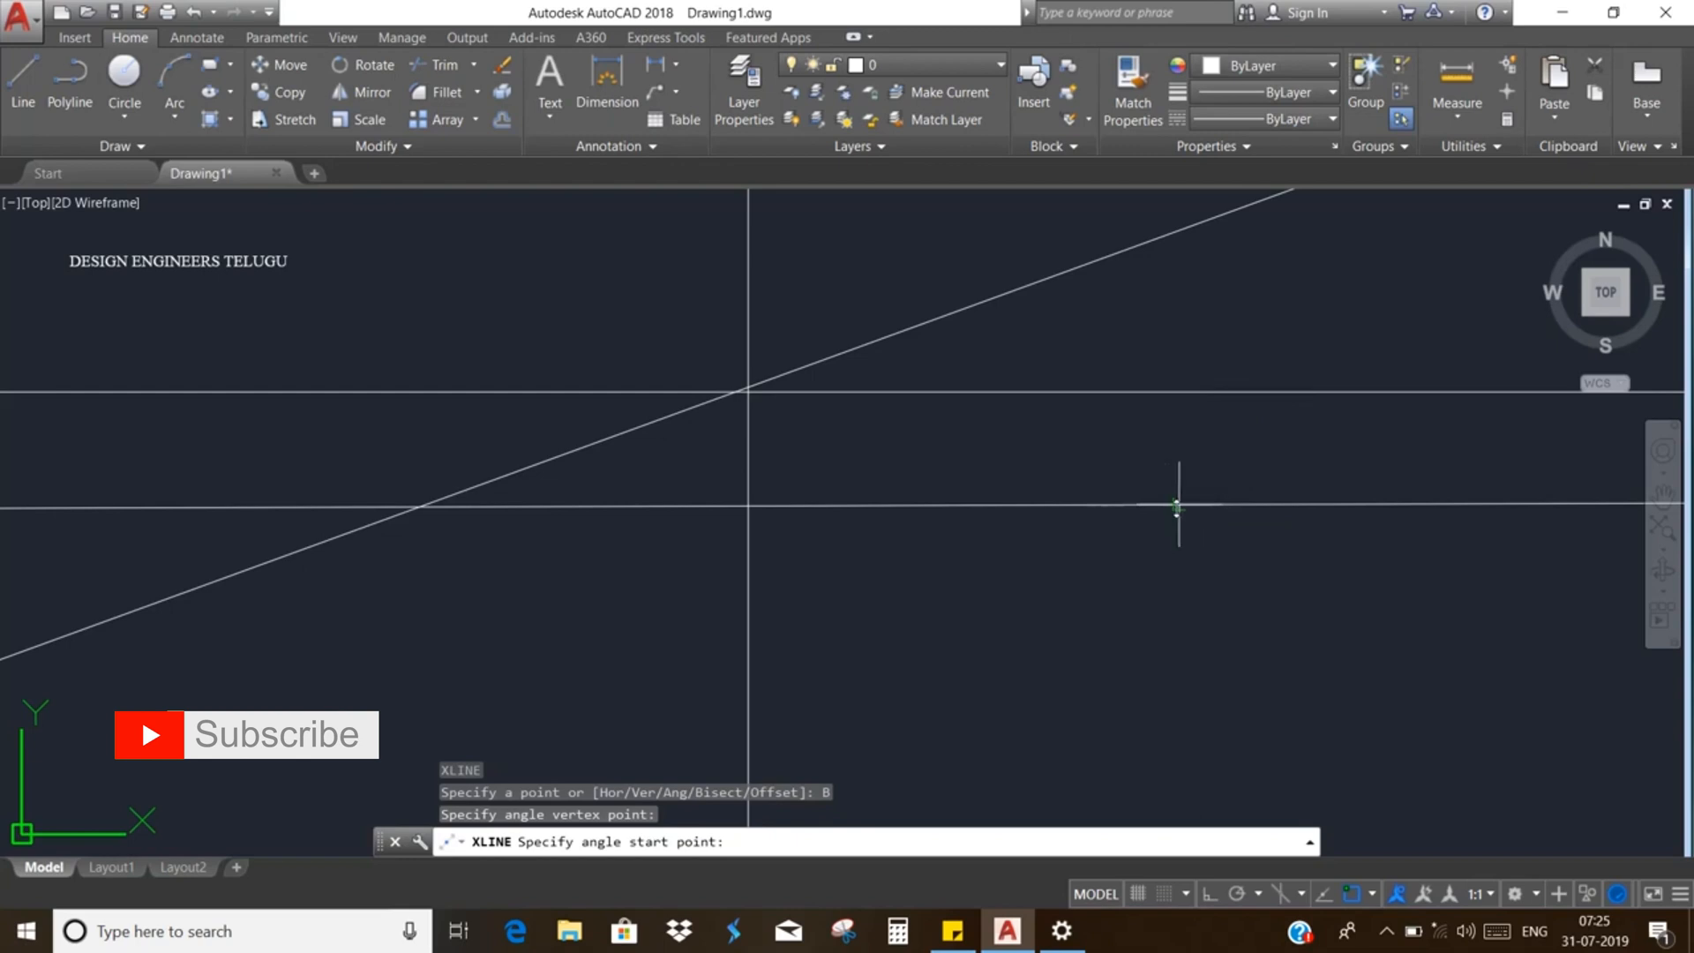
left_click(1268, 388)
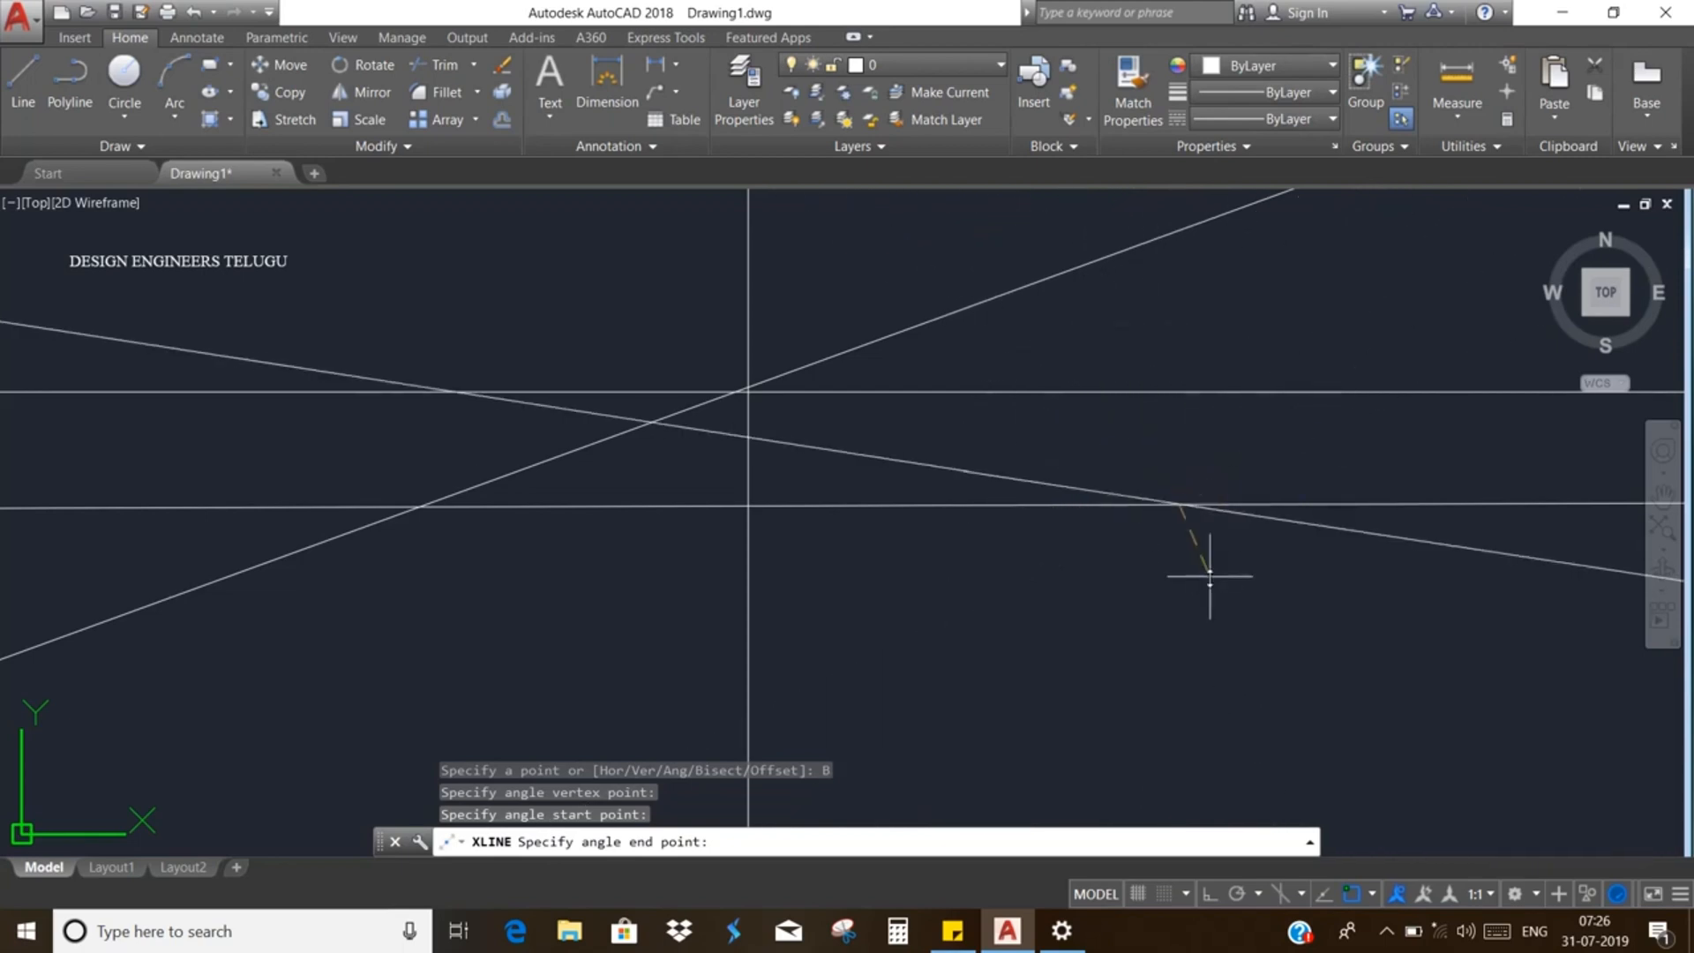
left_click(1180, 505)
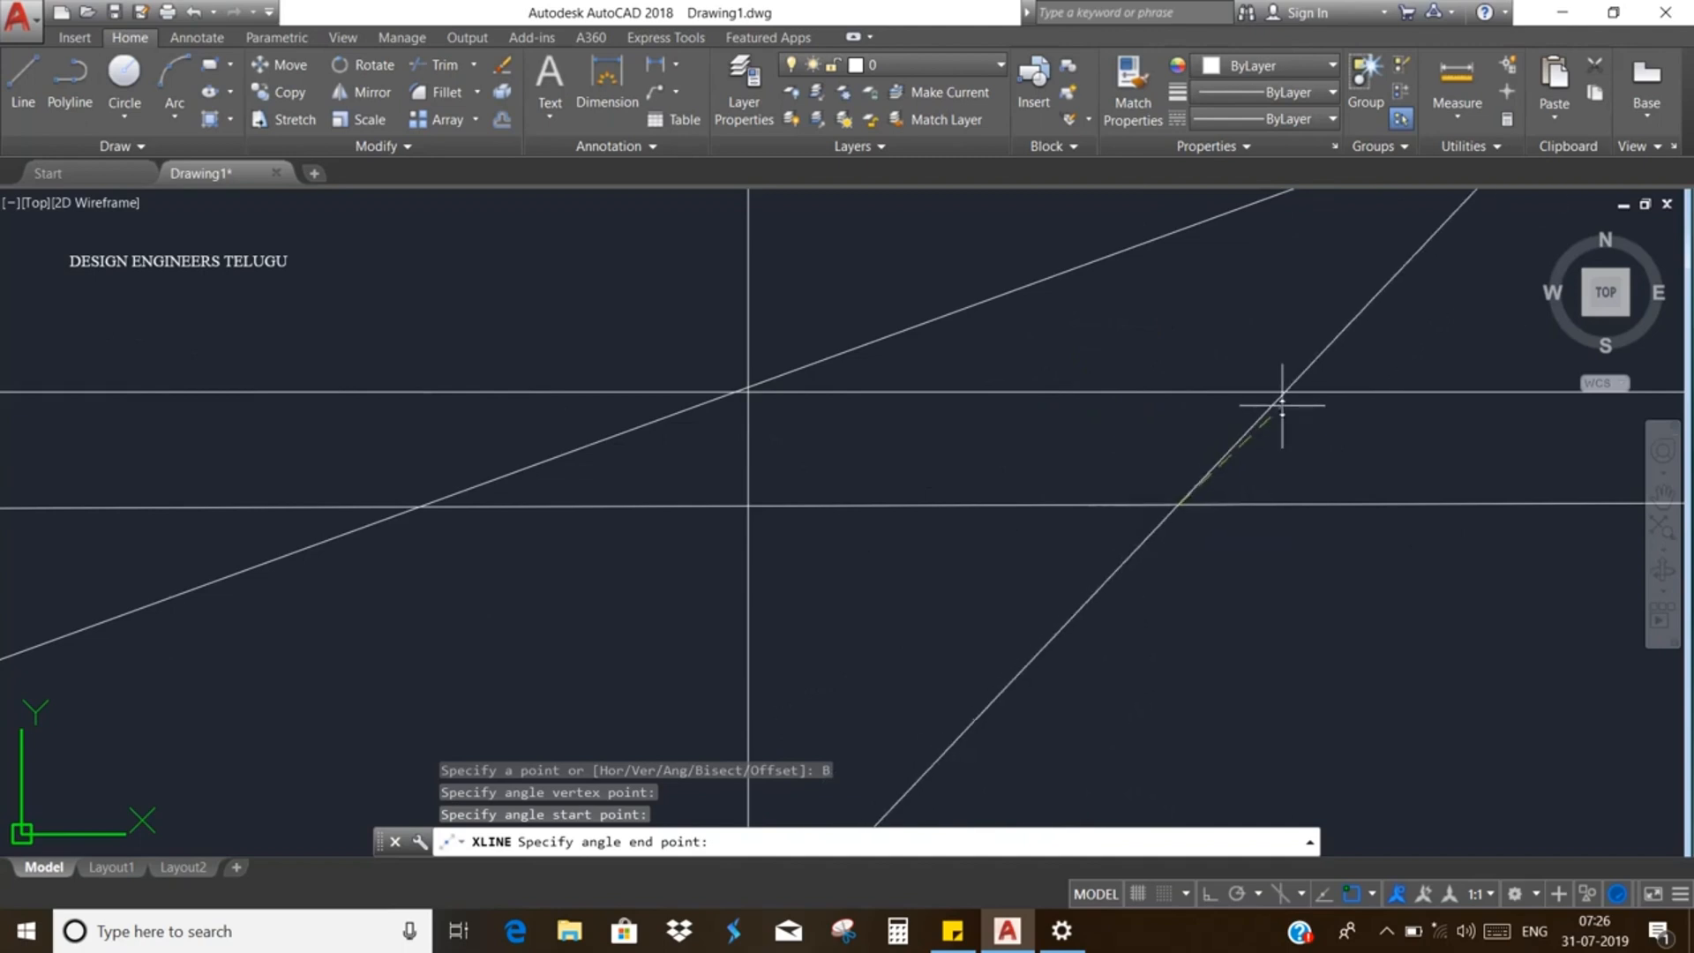
left_click(1100, 439)
left_click(1083, 528)
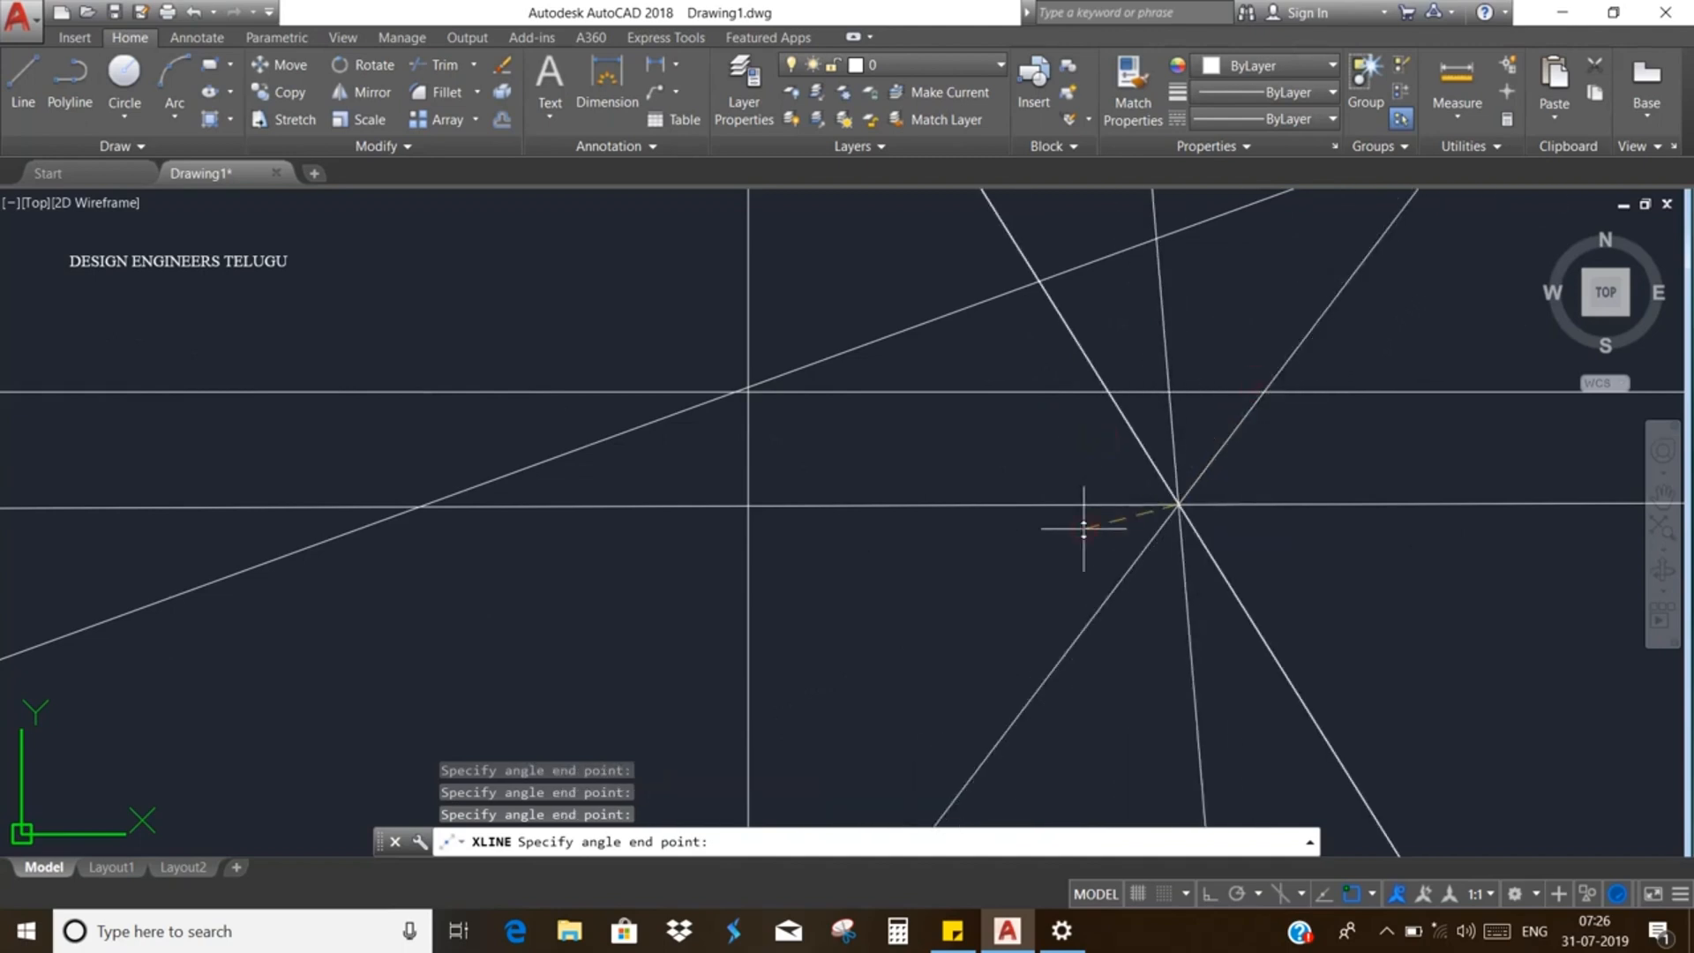
key("Escape")
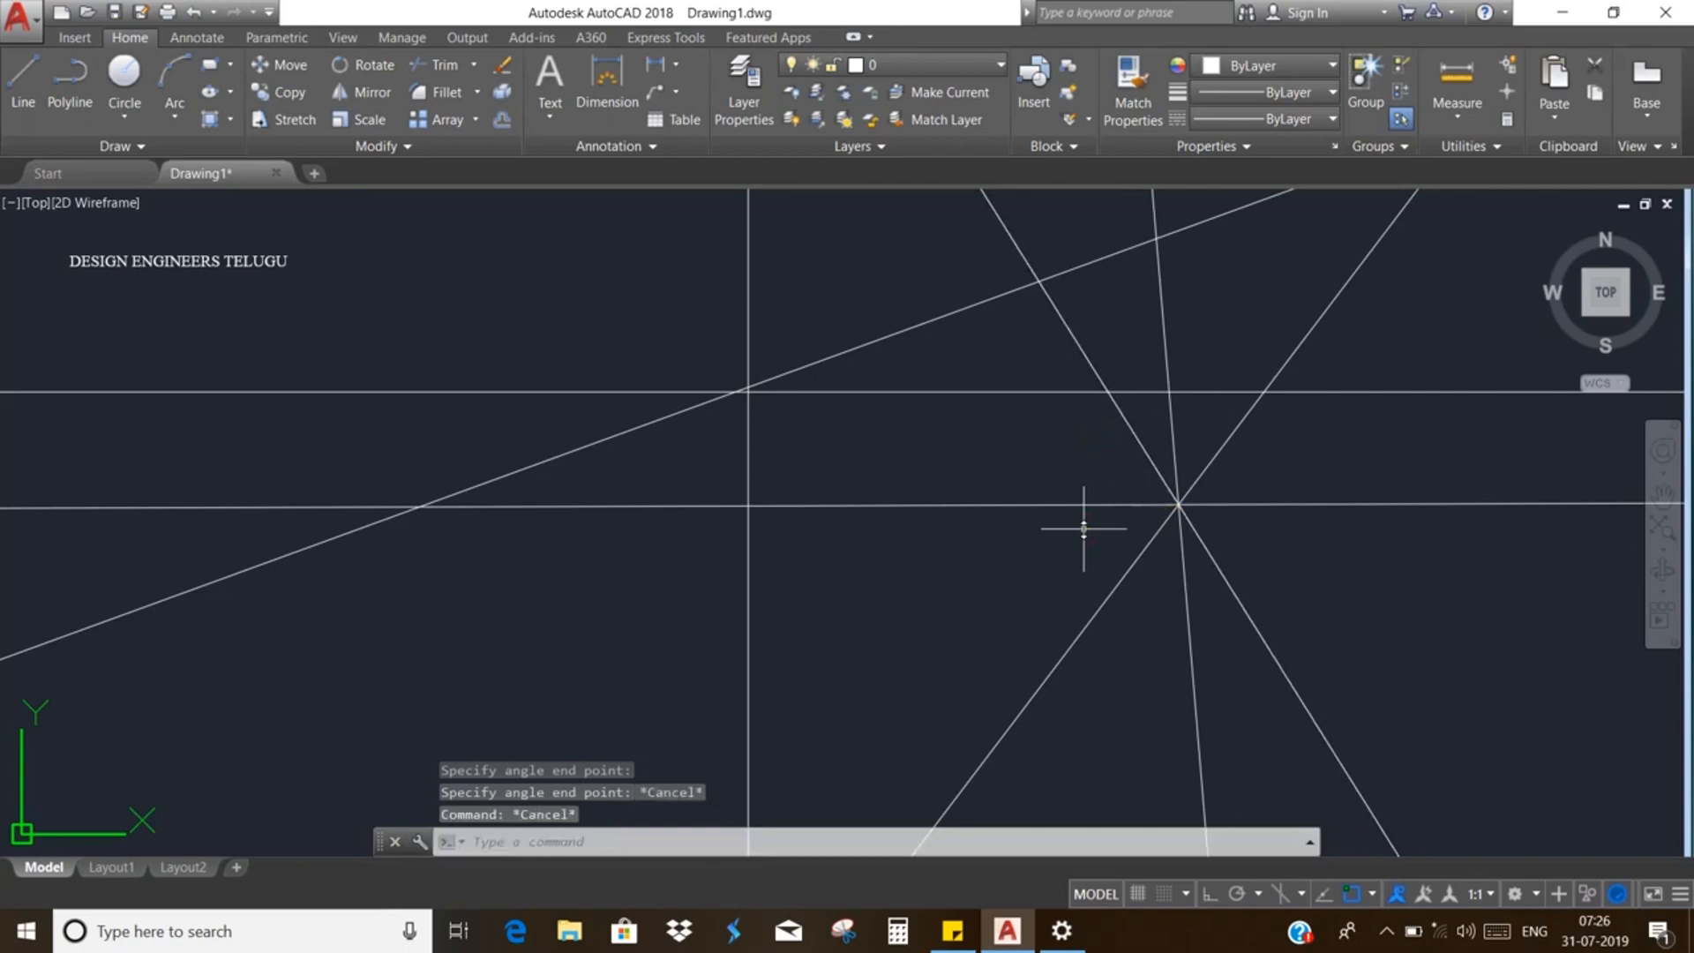
left_click(1392, 630)
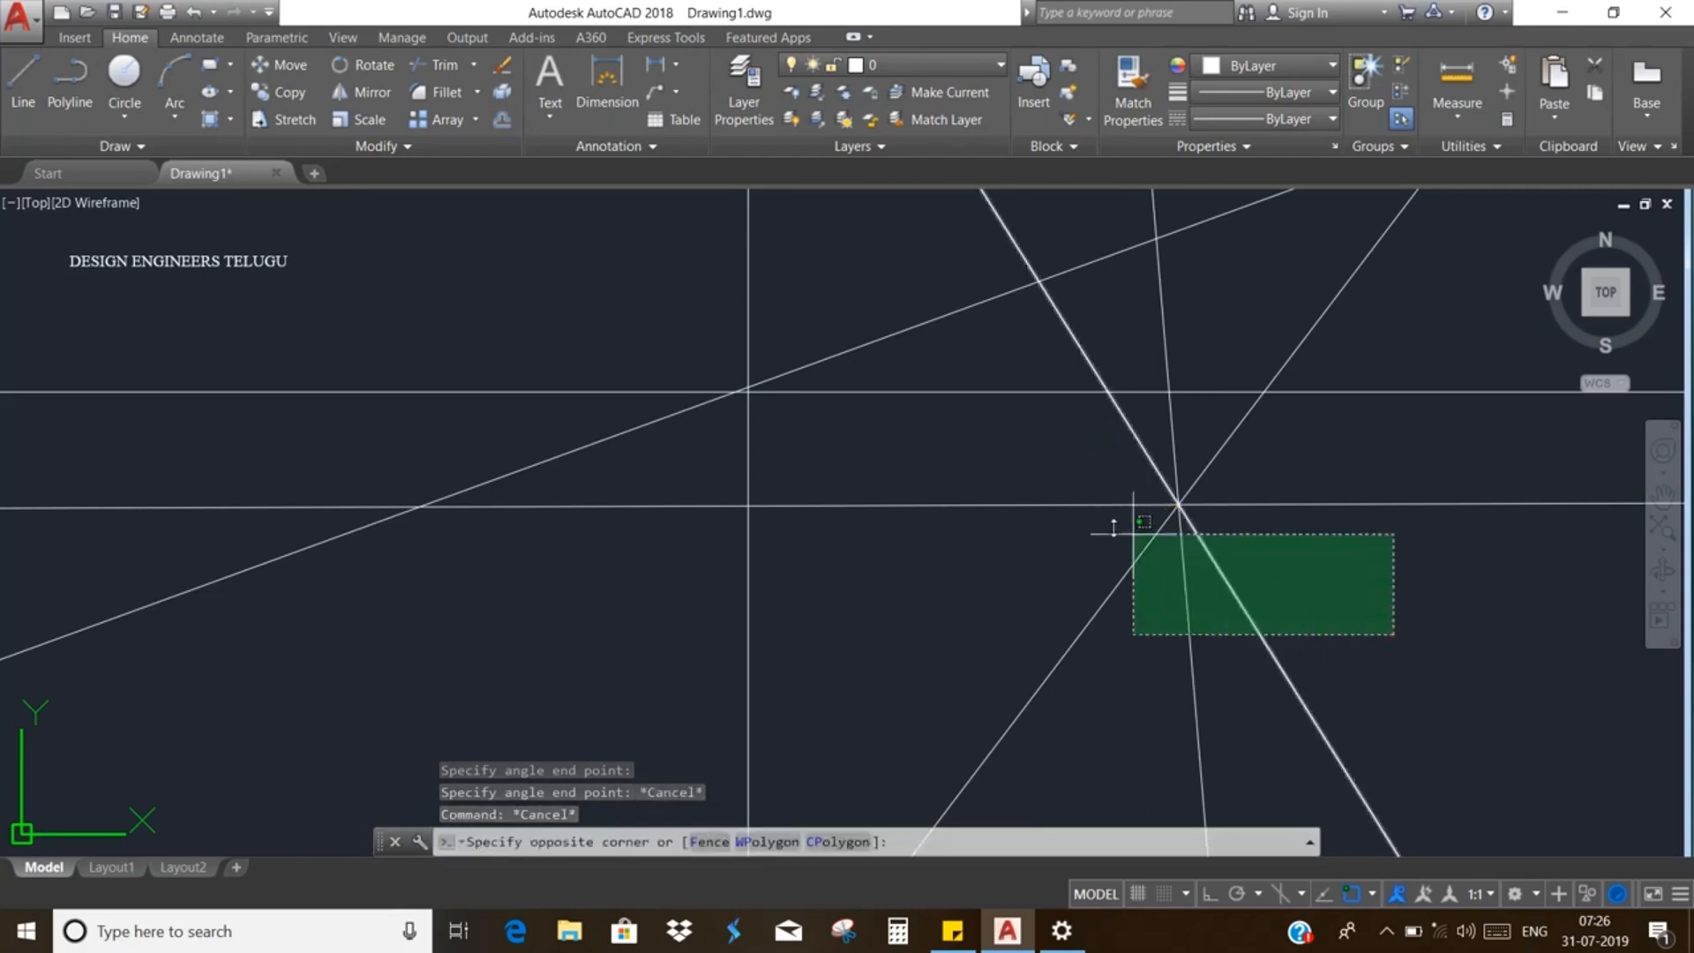
left_click(1358, 626)
scroll(909, 617, "down", 7)
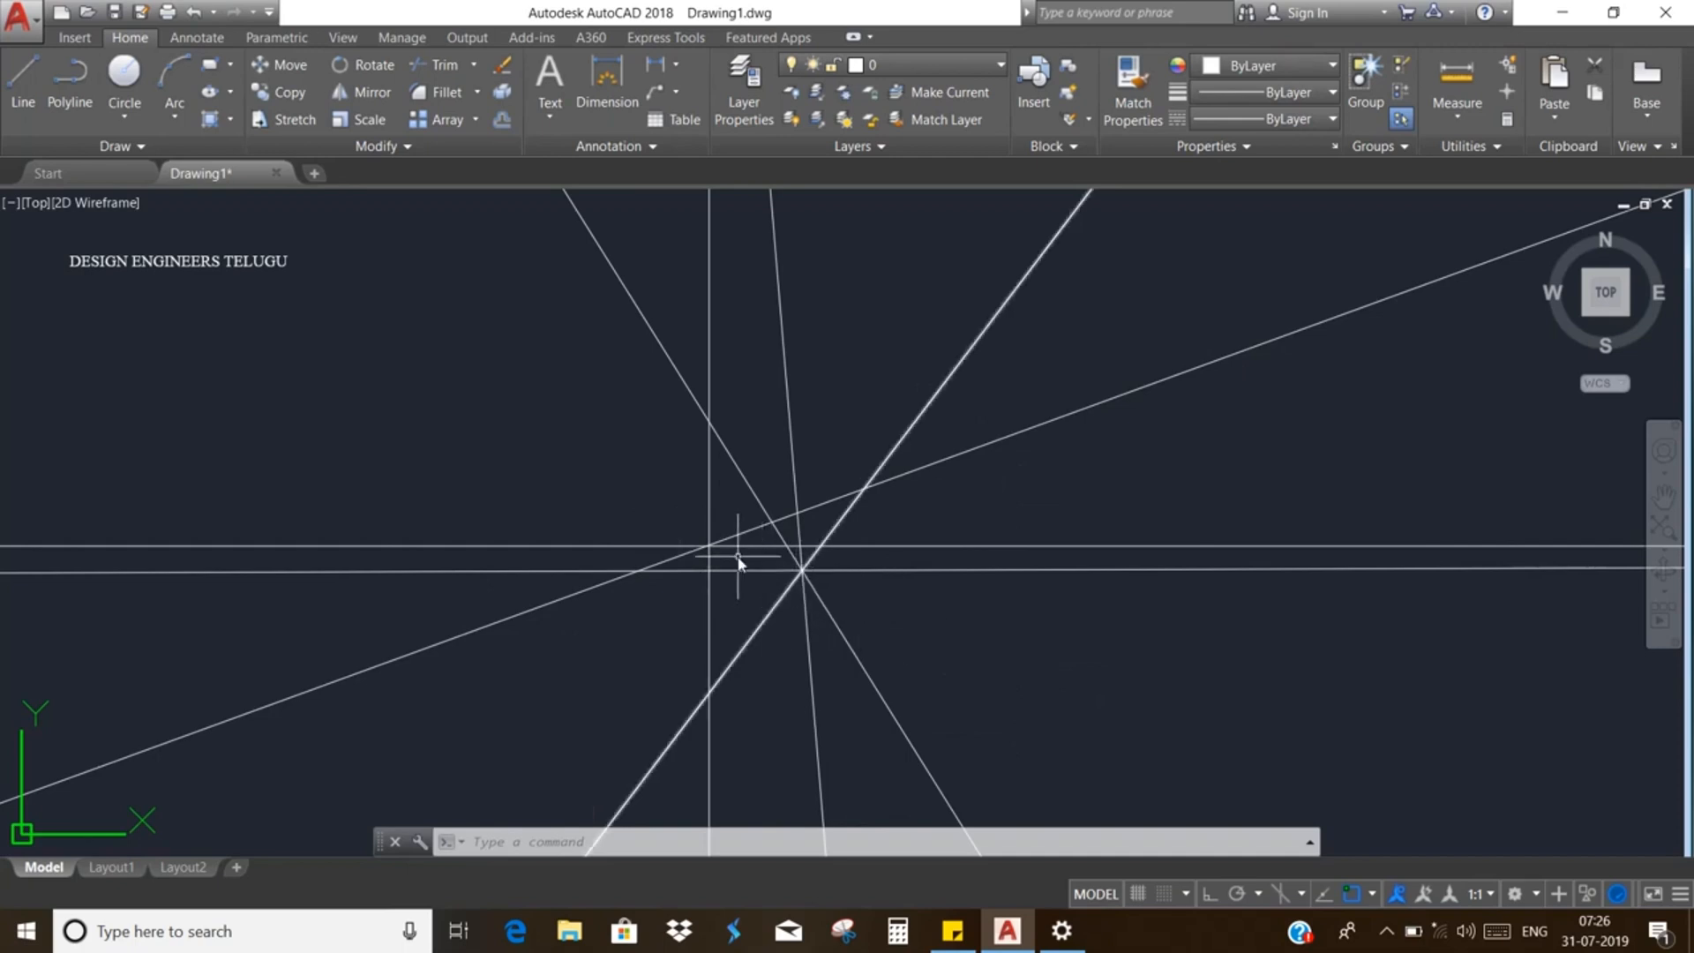
left_click(838, 526)
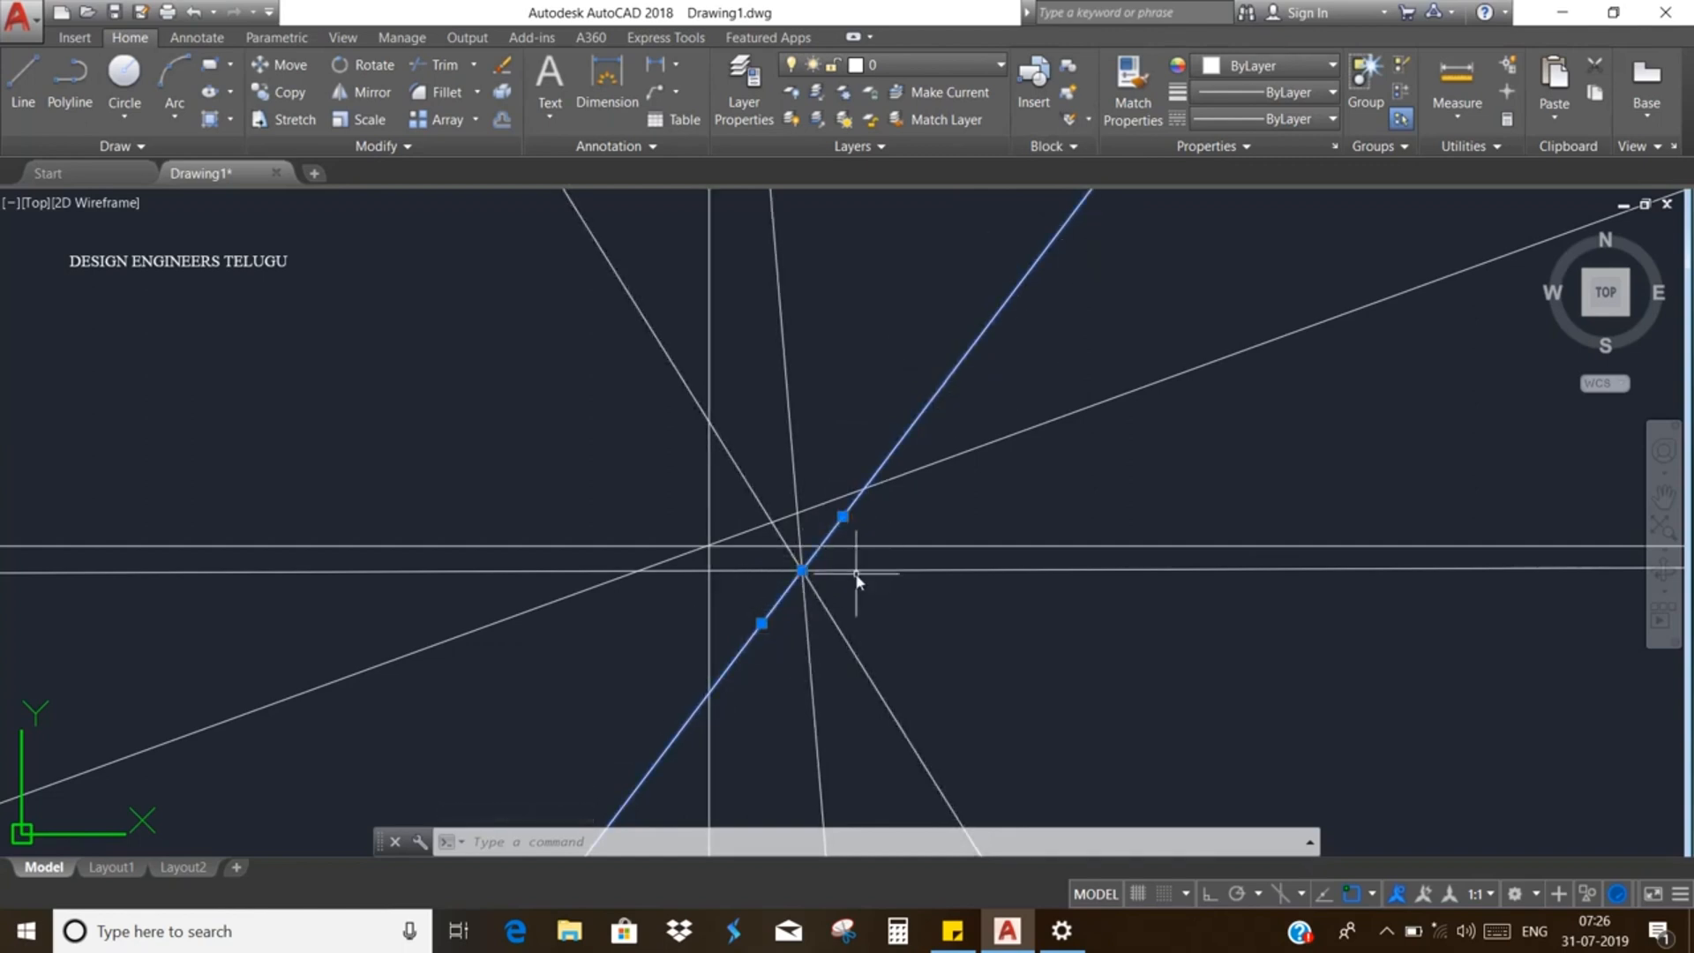
key("Escape")
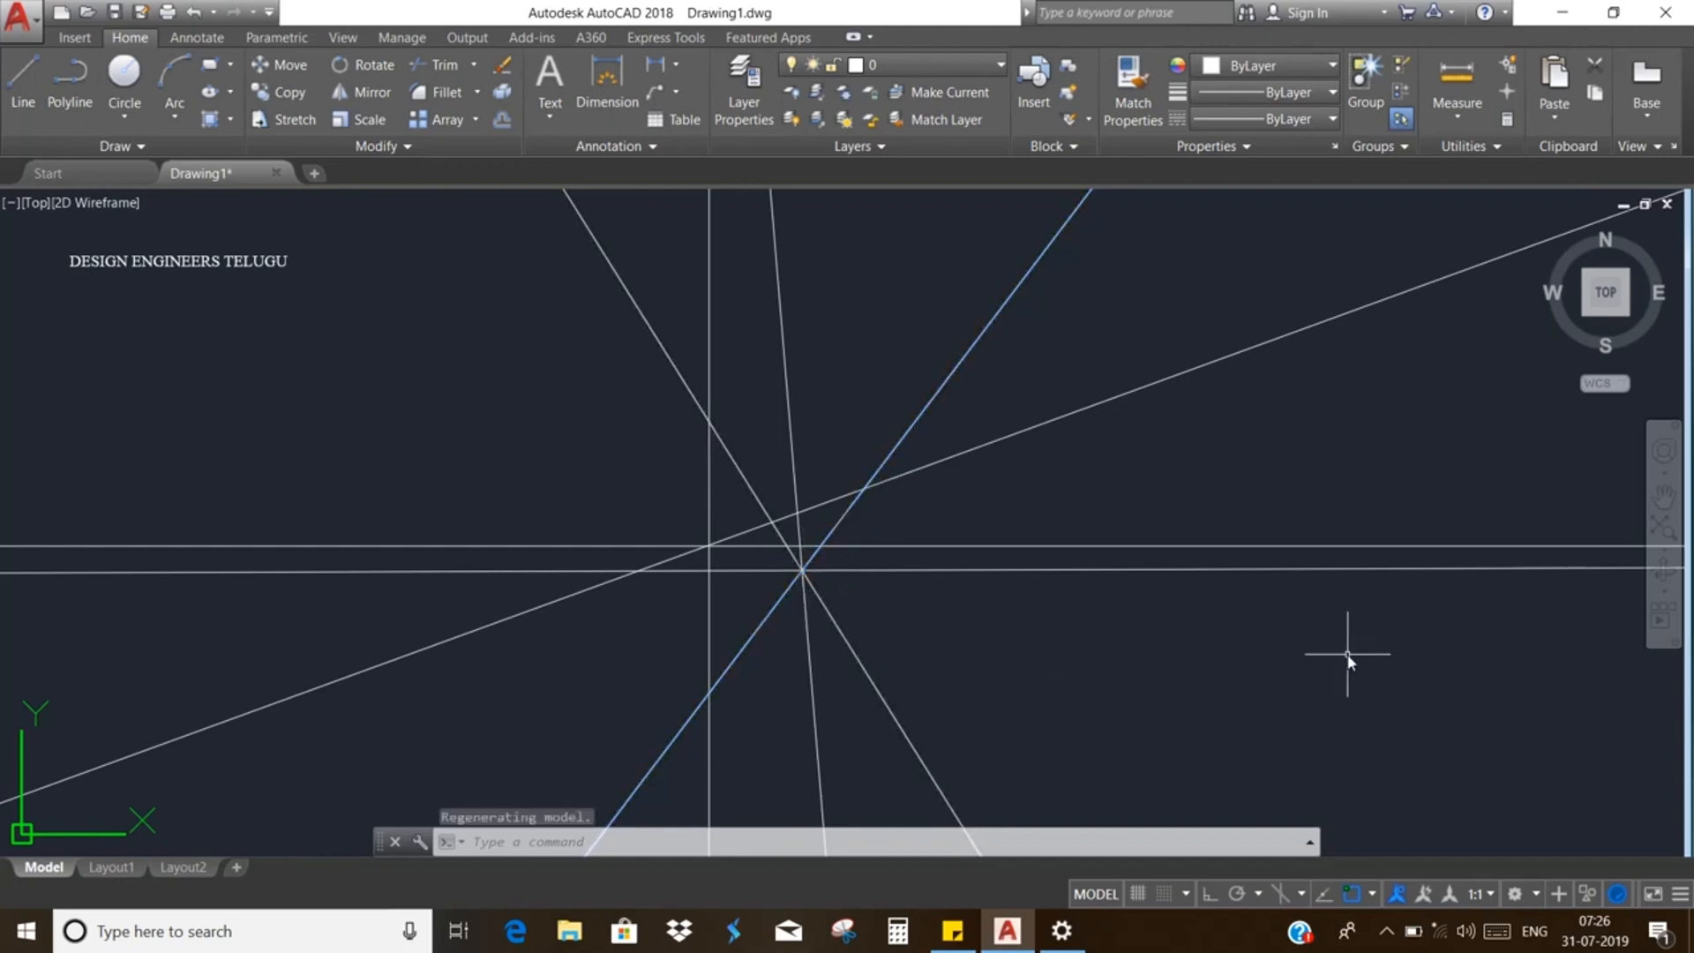
Step: Draw six rays (RAY) fanning upward from one start point below the horizontal construction lines, to the right of the bisecting lines
type("Ra")
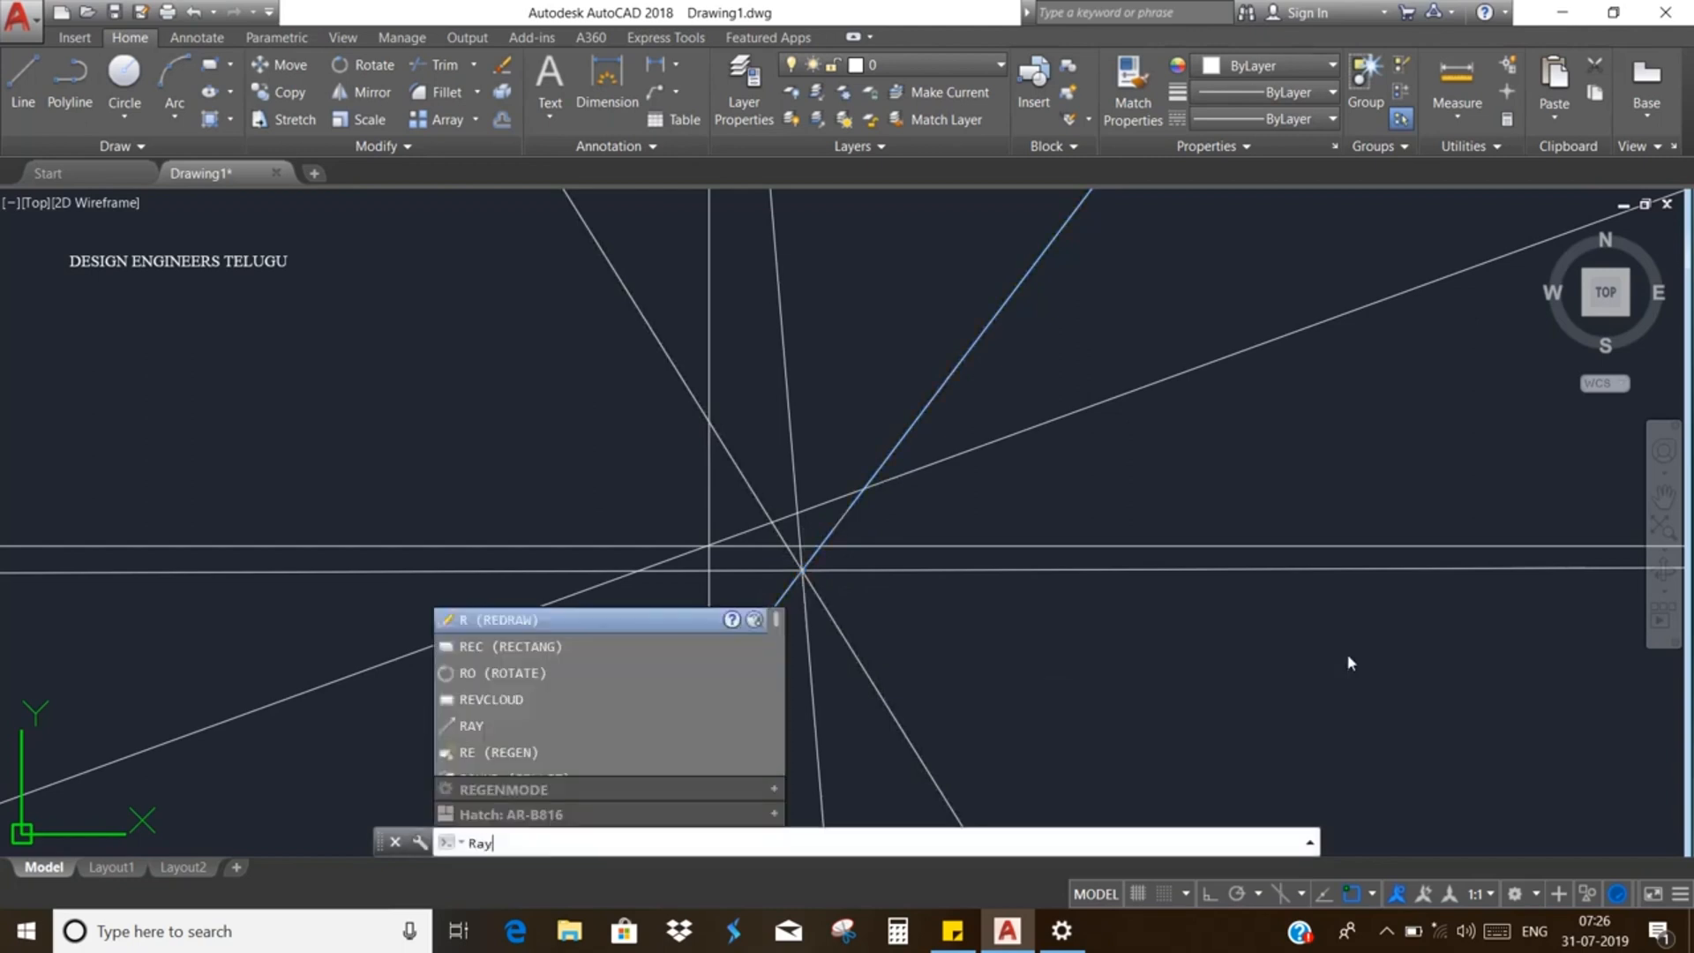
type("y")
key("Return")
left_click(1178, 703)
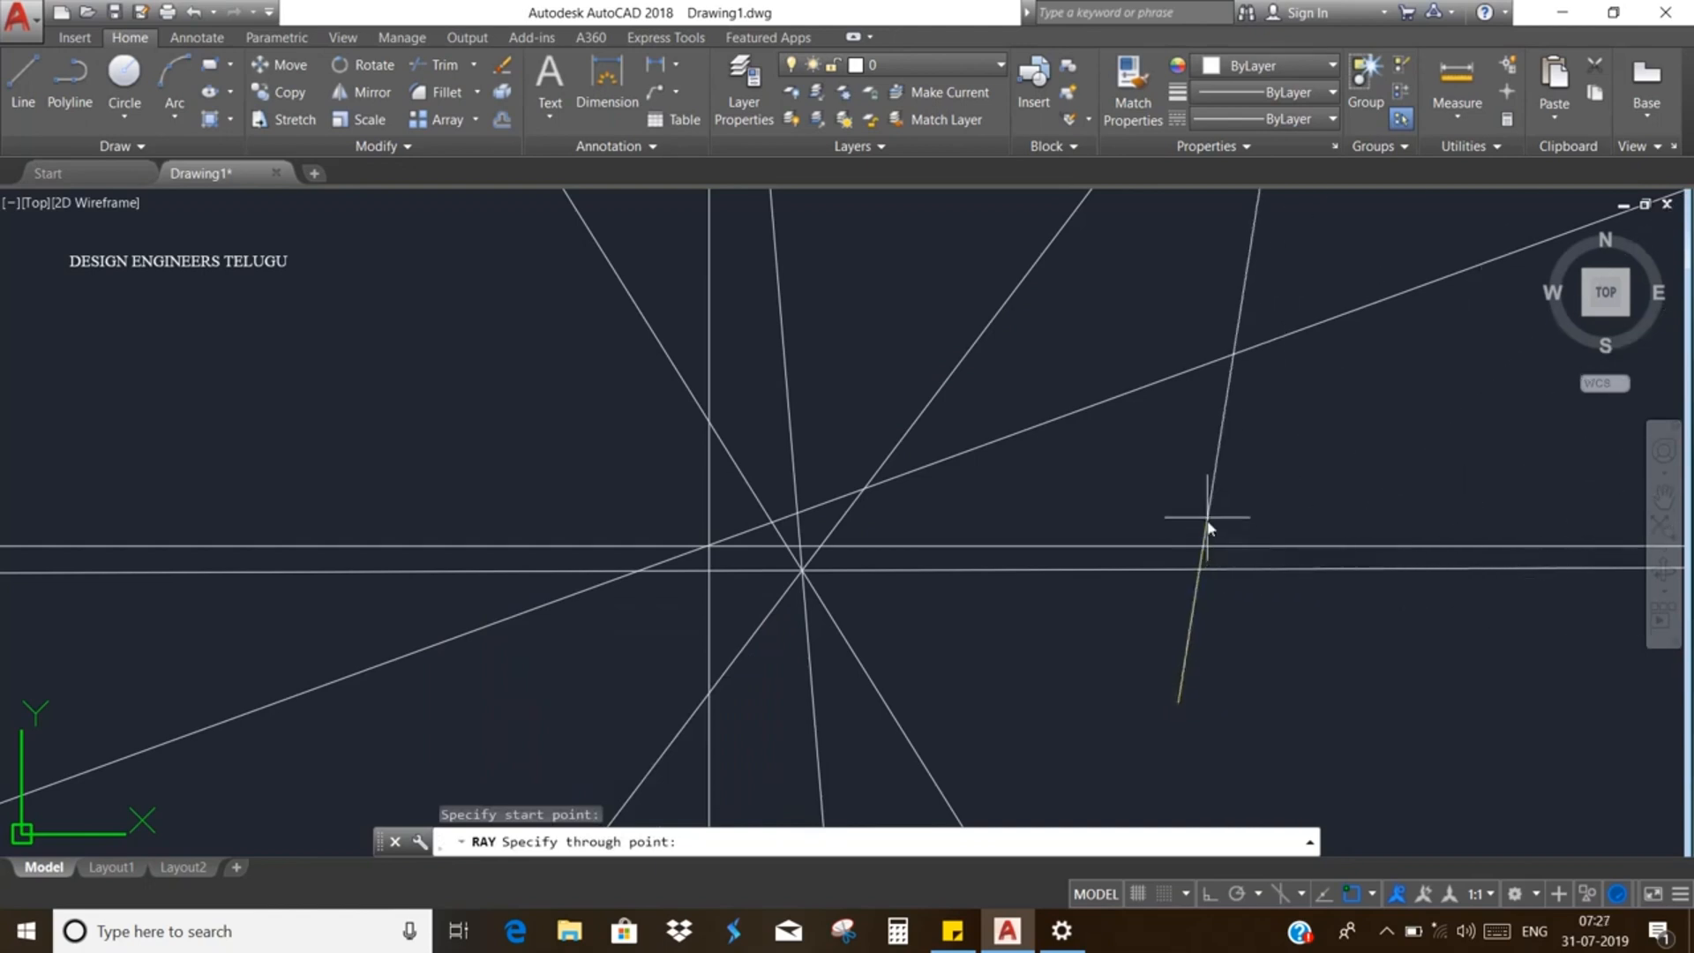
left_click(1210, 503)
left_click(1385, 539)
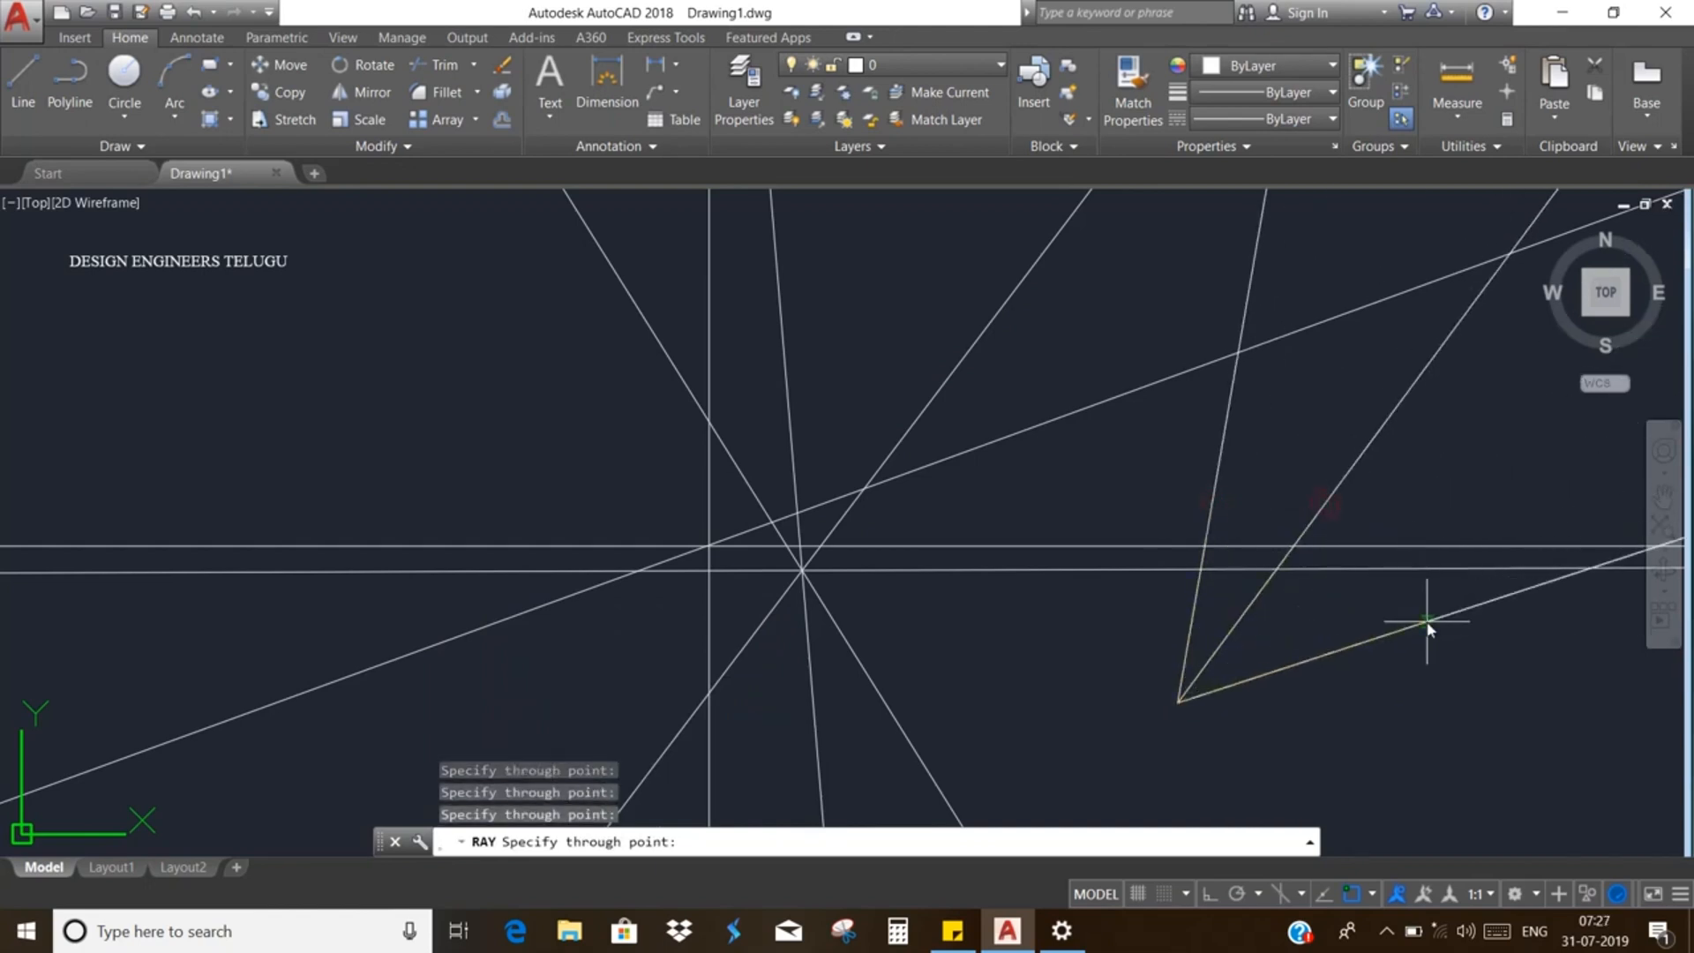
left_click(1427, 622)
left_click(1379, 597)
left_click(1156, 530)
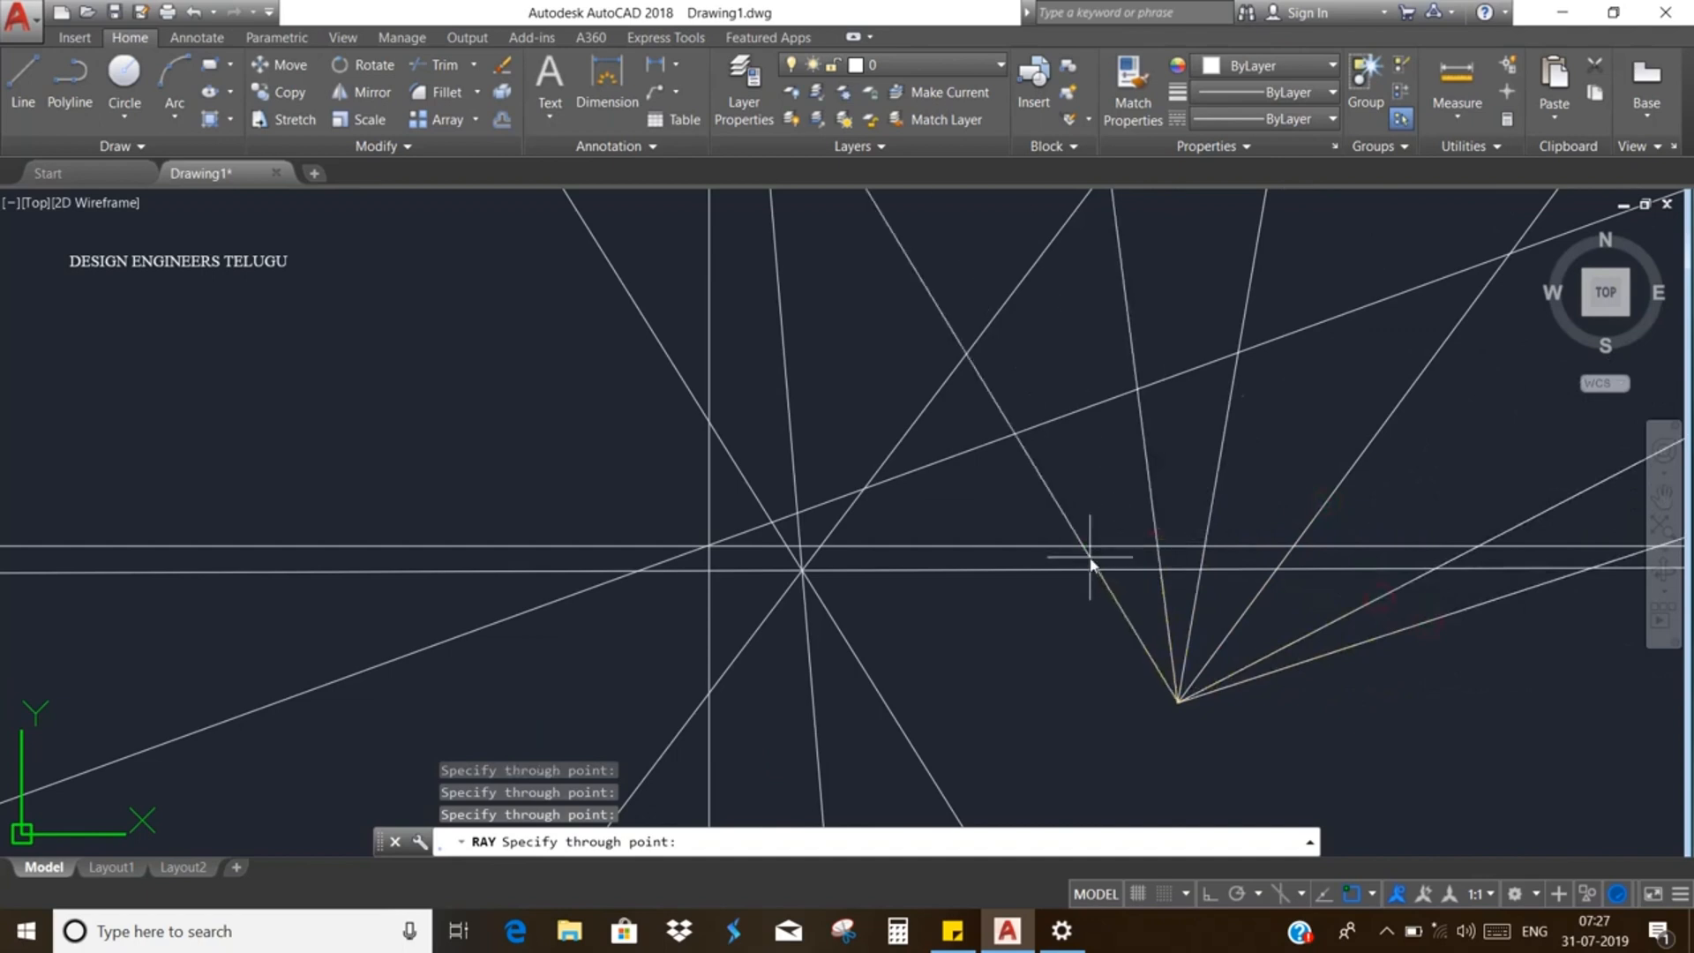
left_click(1091, 560)
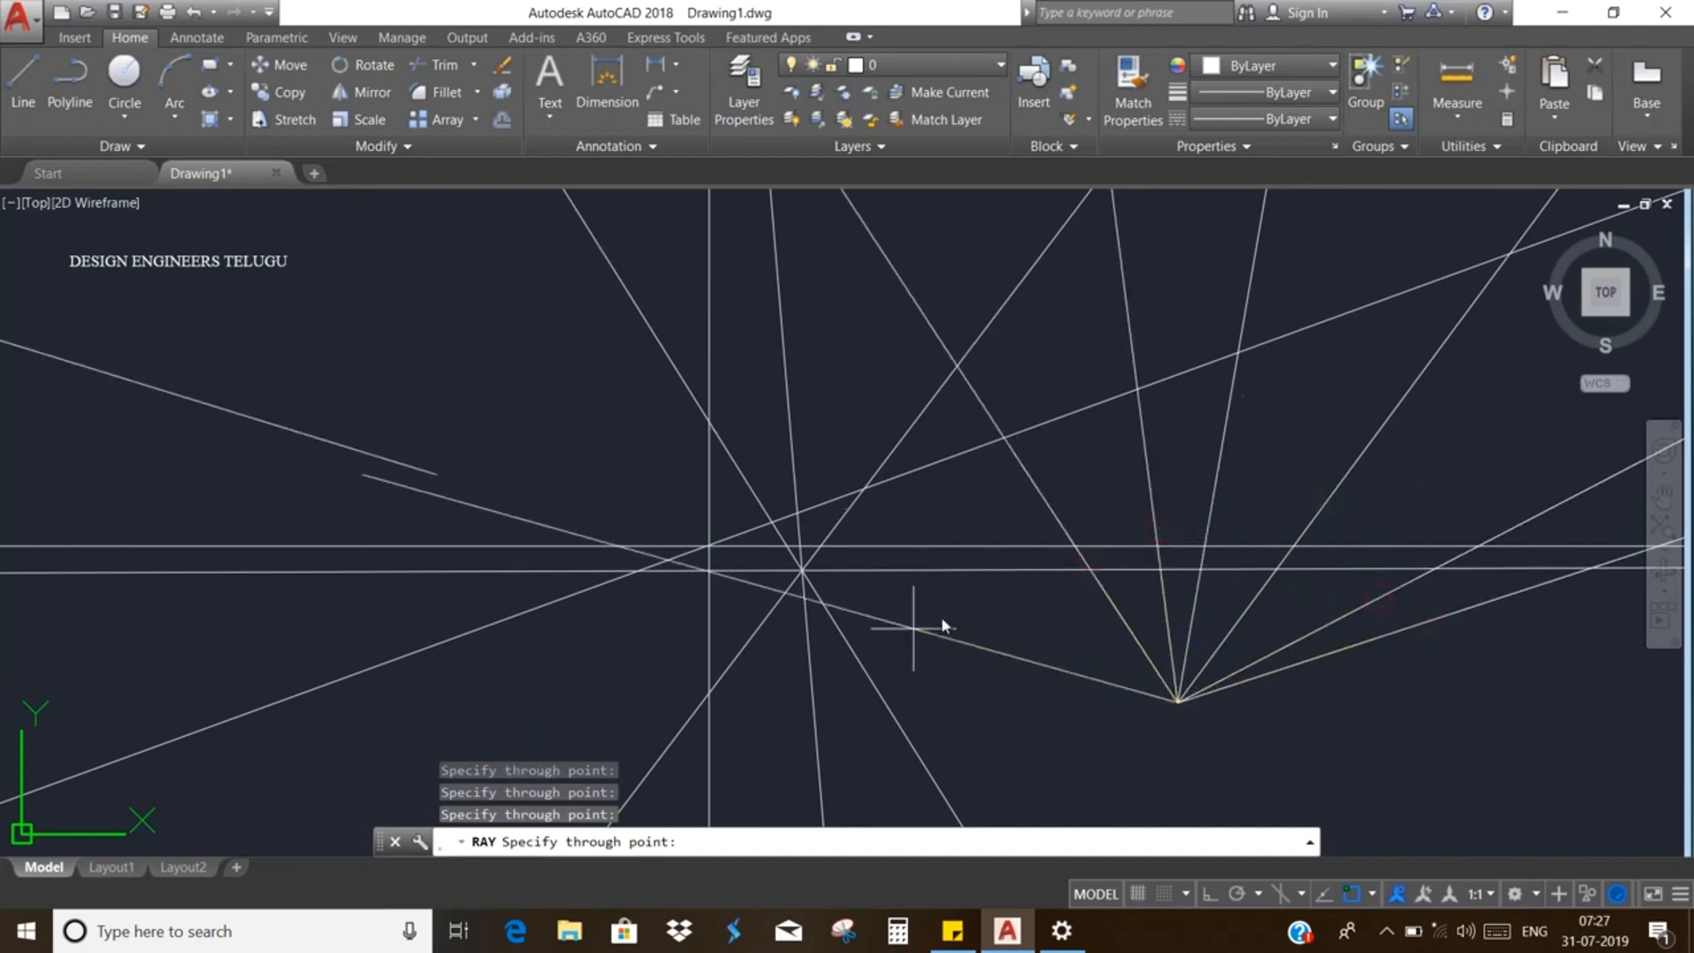
key("Escape")
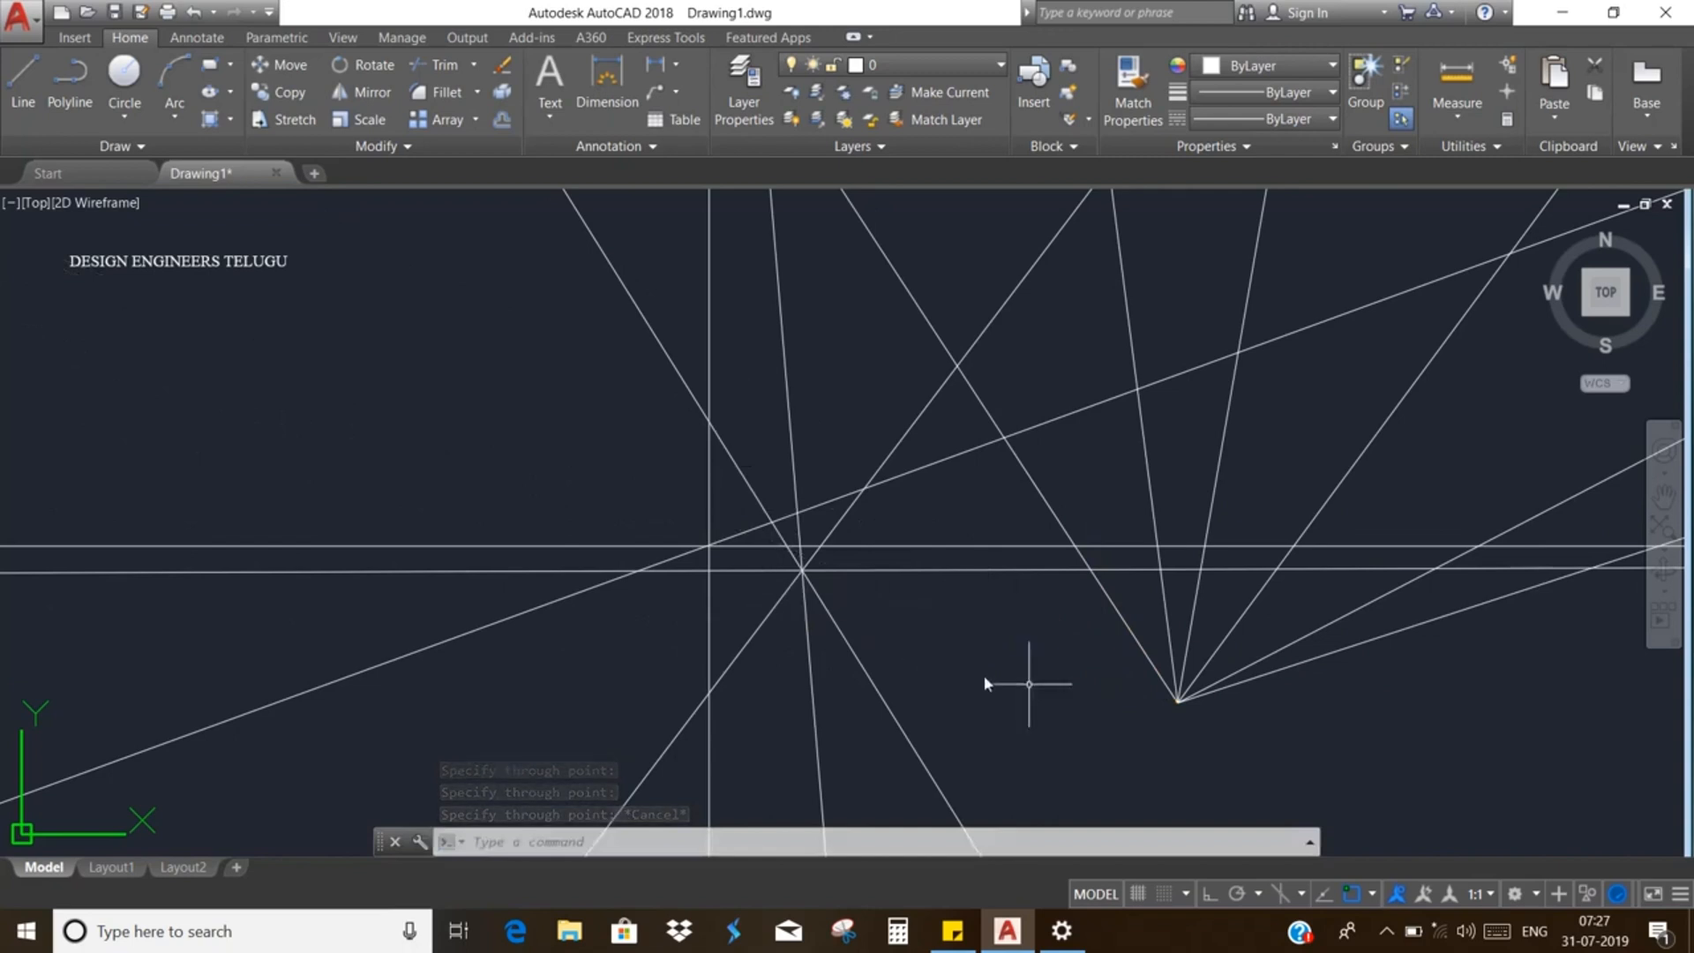
Step: Delete all construction lines and rays from the drawing with one crossing selection
left_click(1351, 741)
left_click(610, 440)
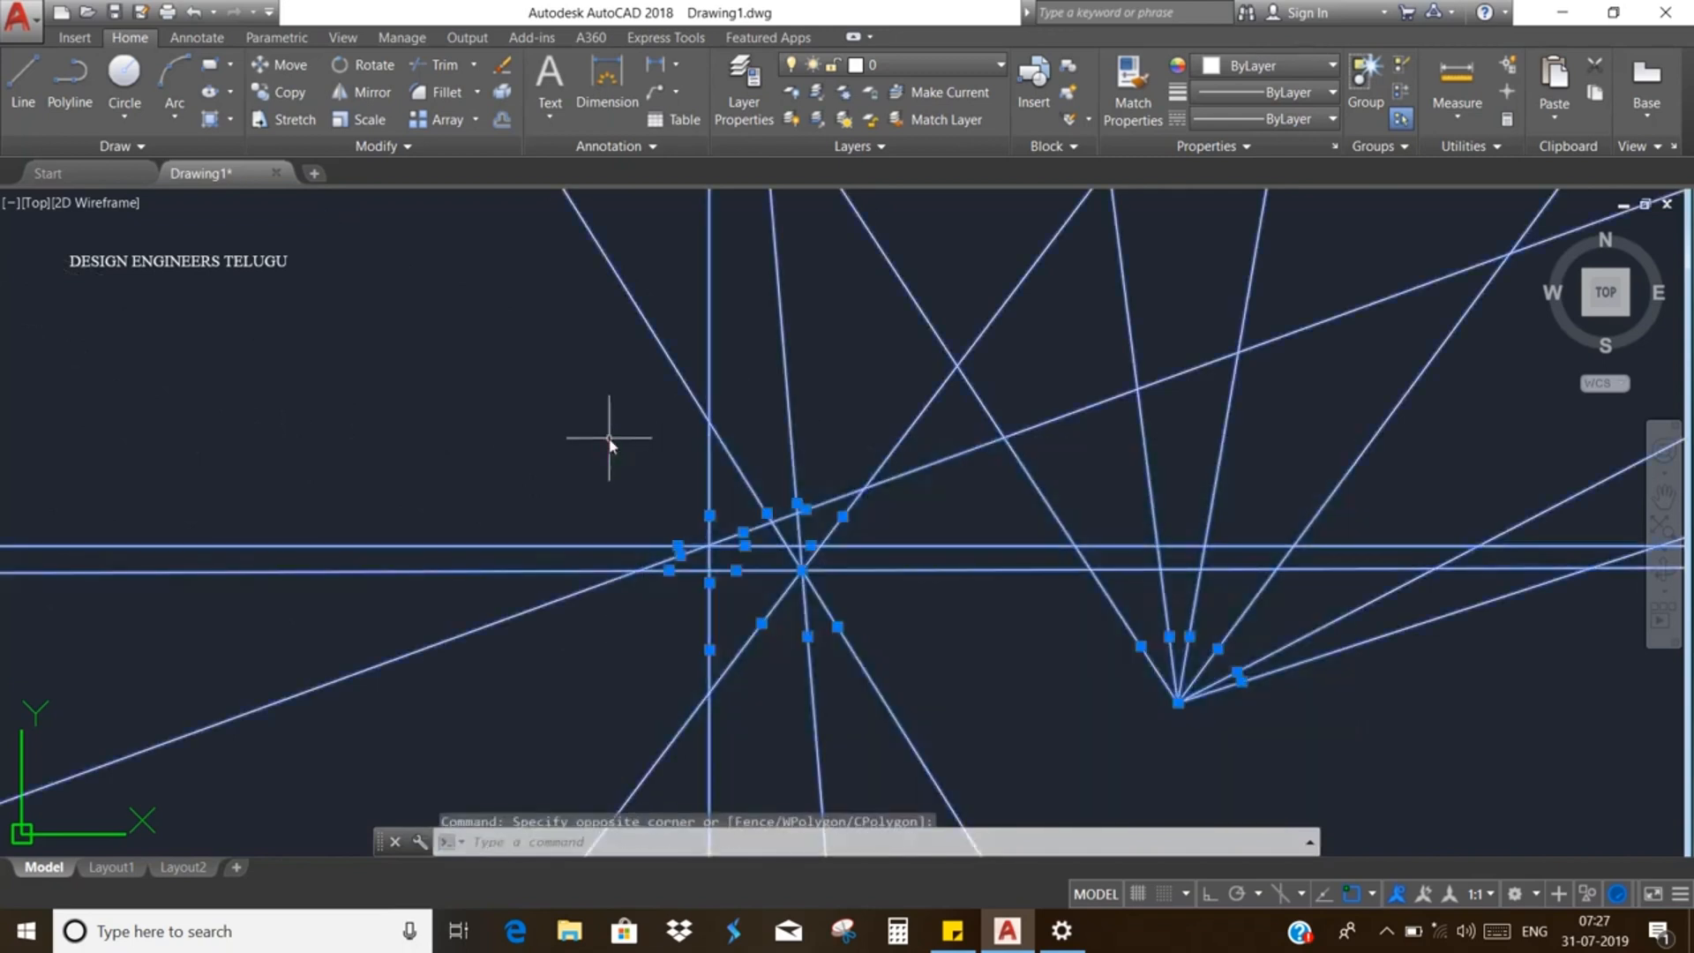
key("Delete")
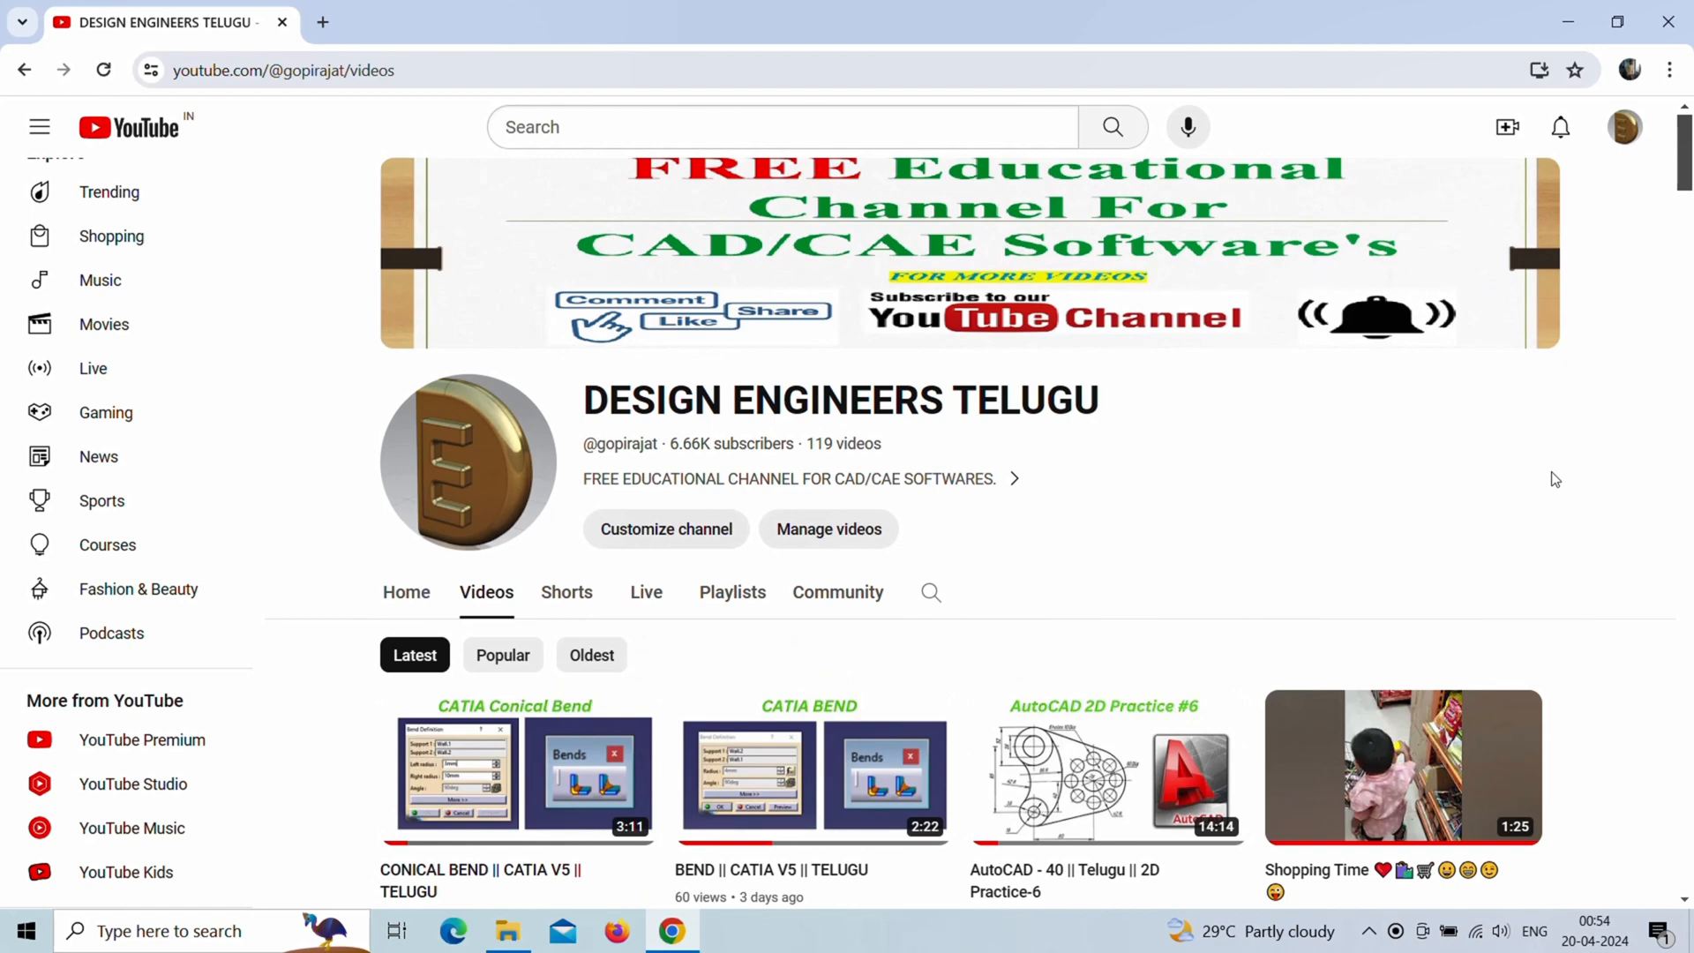
Step: Browse the DESIGN ENGINEERS TELUGU channel's video list on YouTube, from the latest CATIA uploads back to the early AutoCAD classes
scroll(1554, 479, "down", 7)
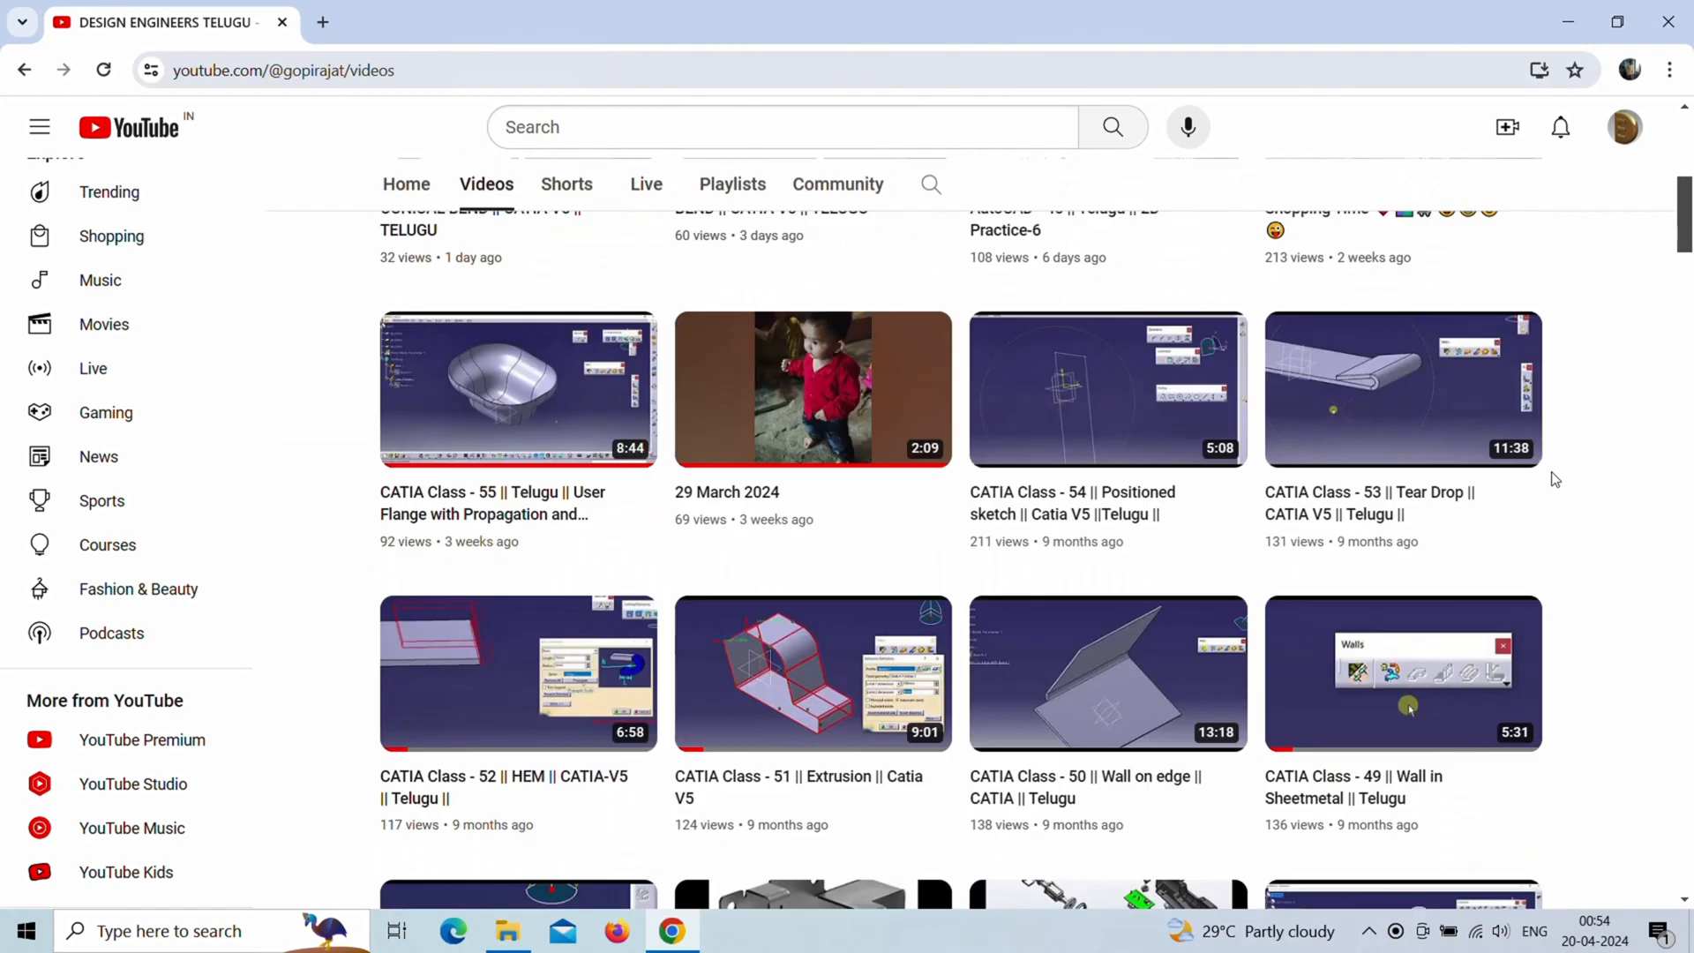
scroll(1554, 479, "down", 6)
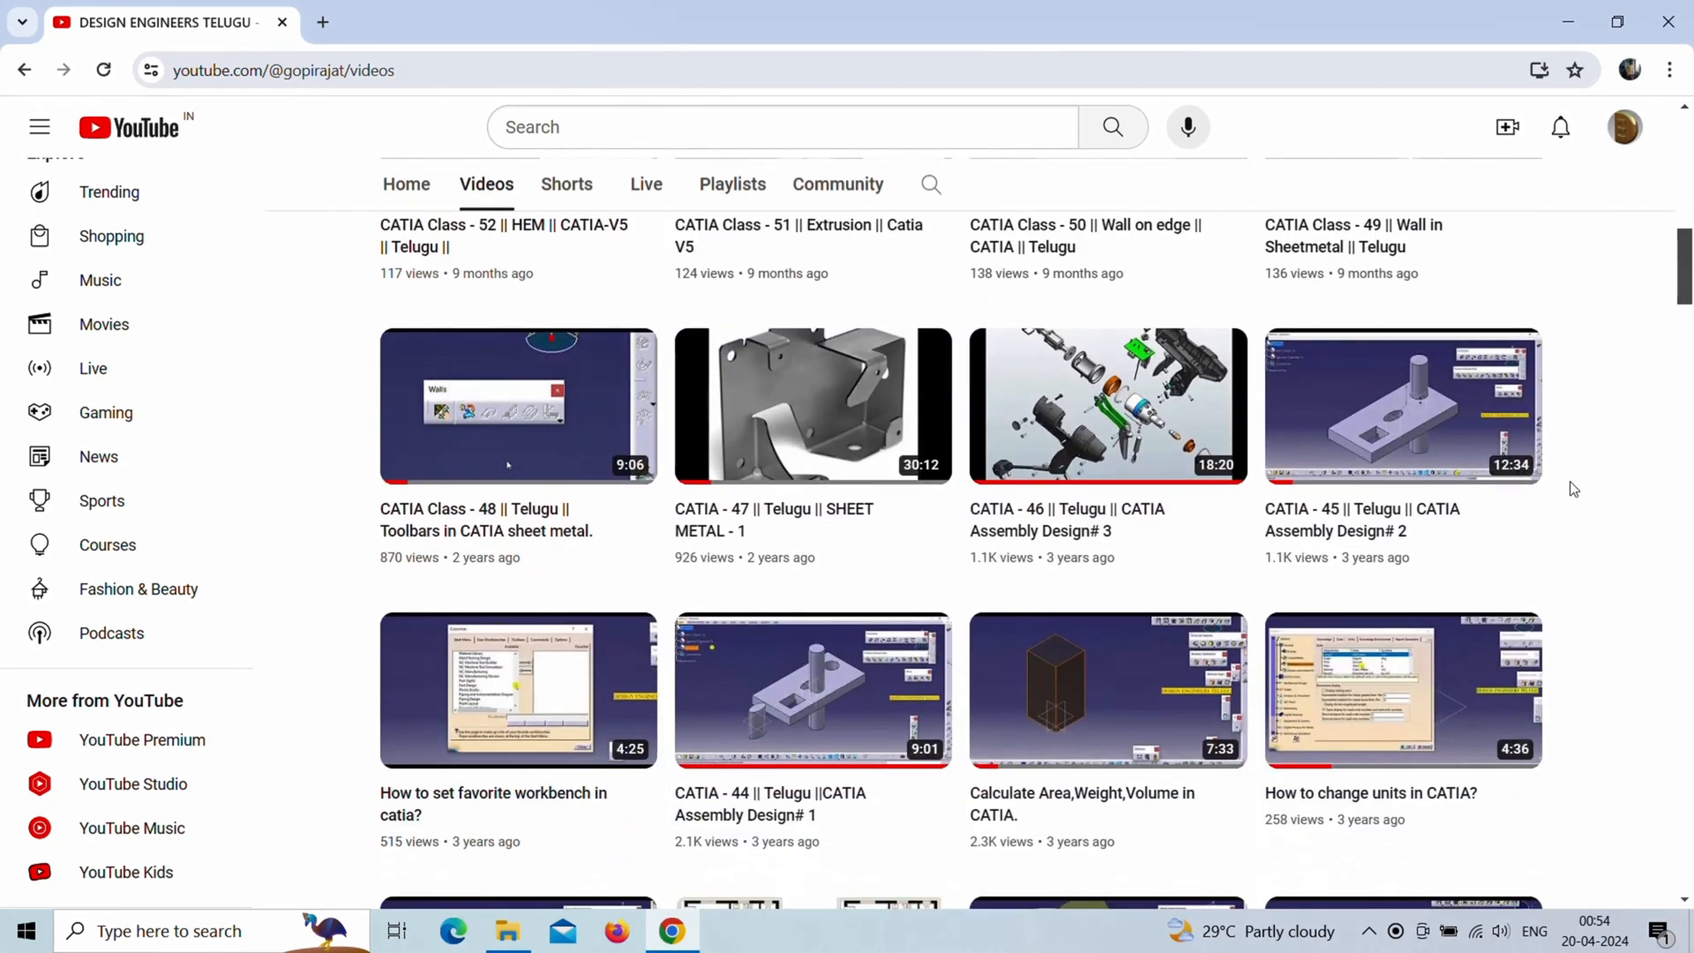
scroll(1573, 488, "down", 6)
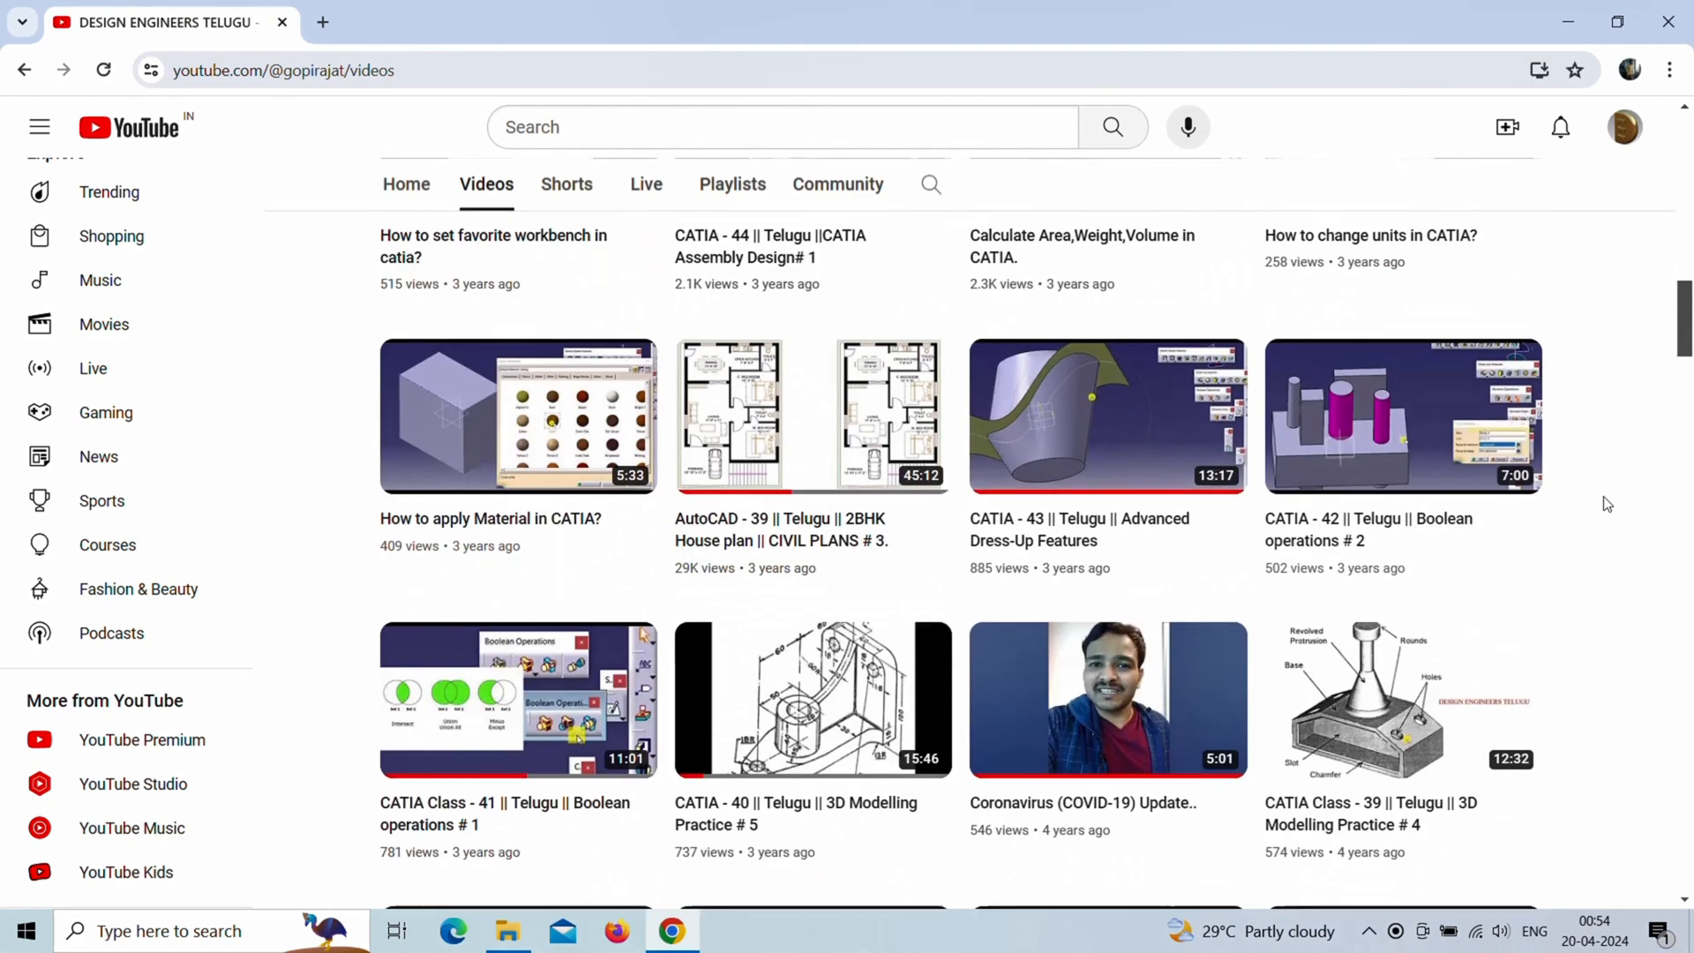
scroll(1602, 497, "down", 9)
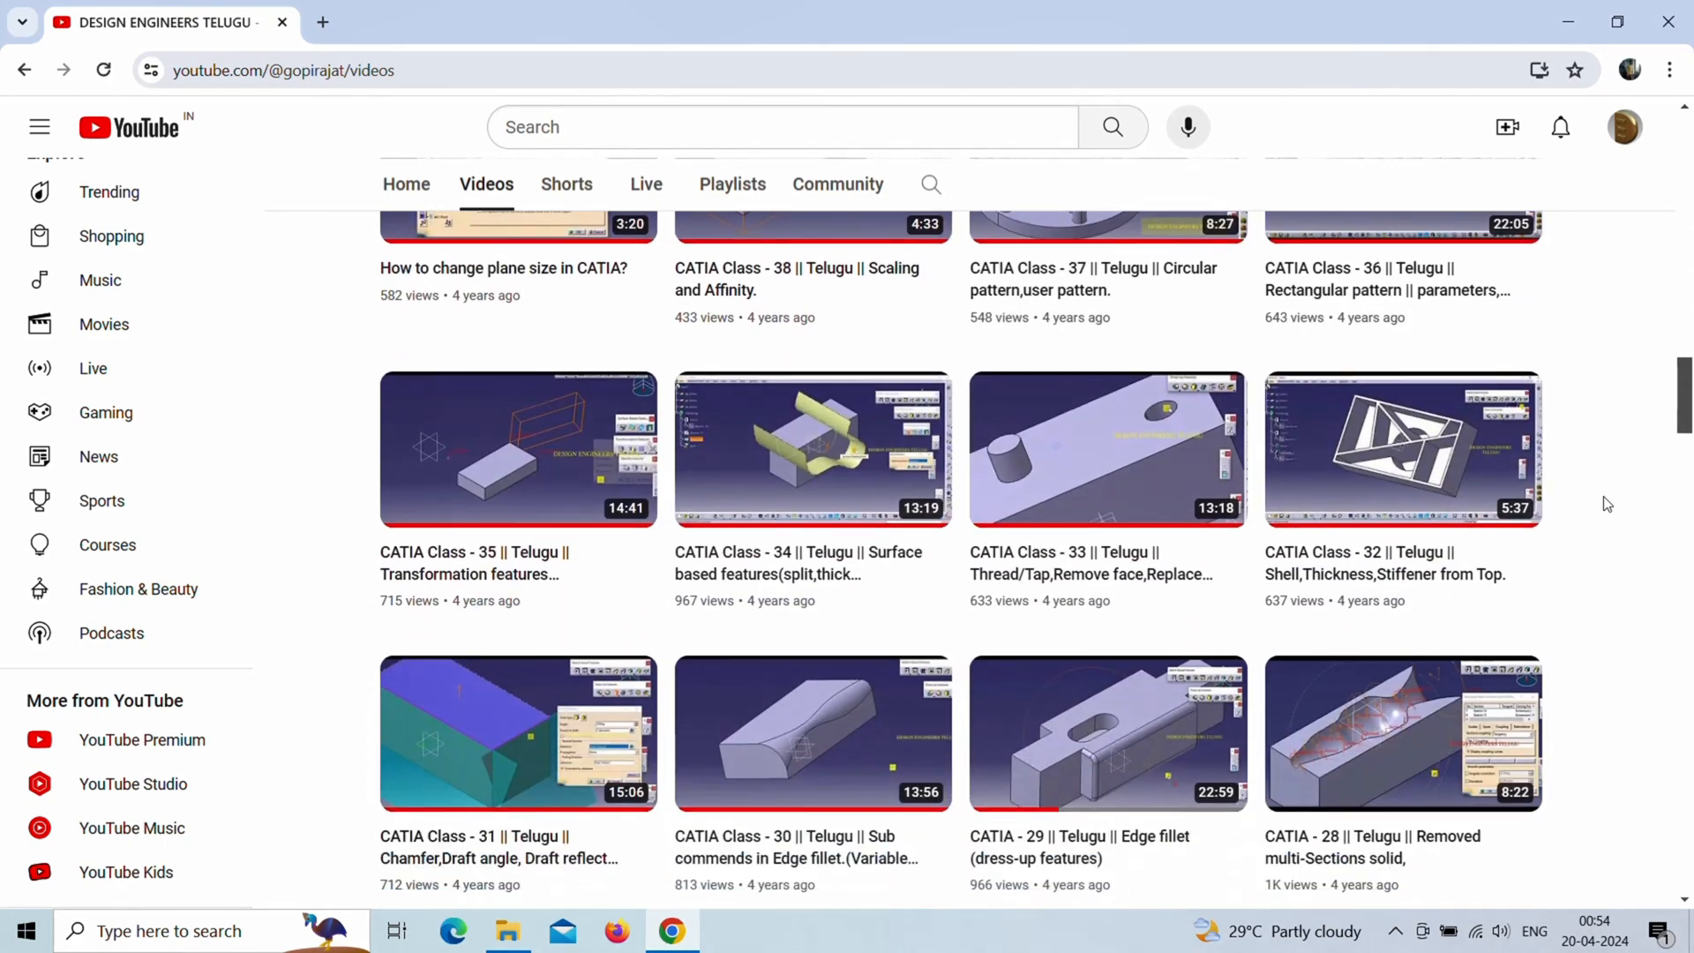
scroll(1605, 503, "down", 7)
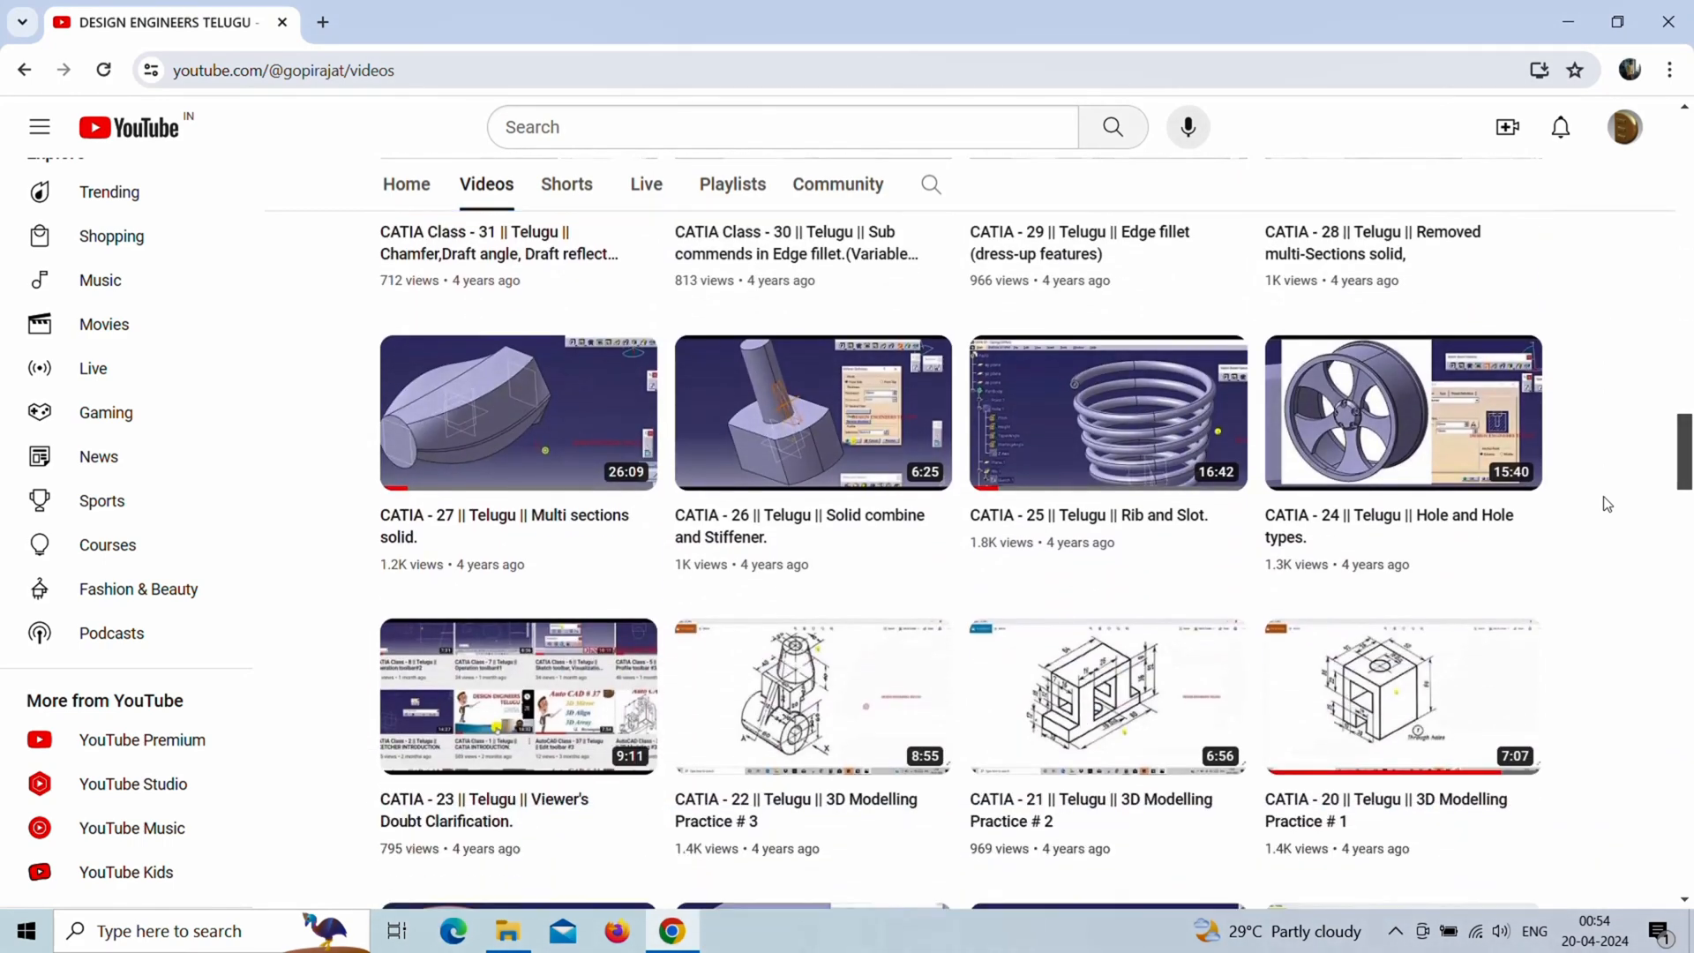
scroll(1607, 504, "down", 8)
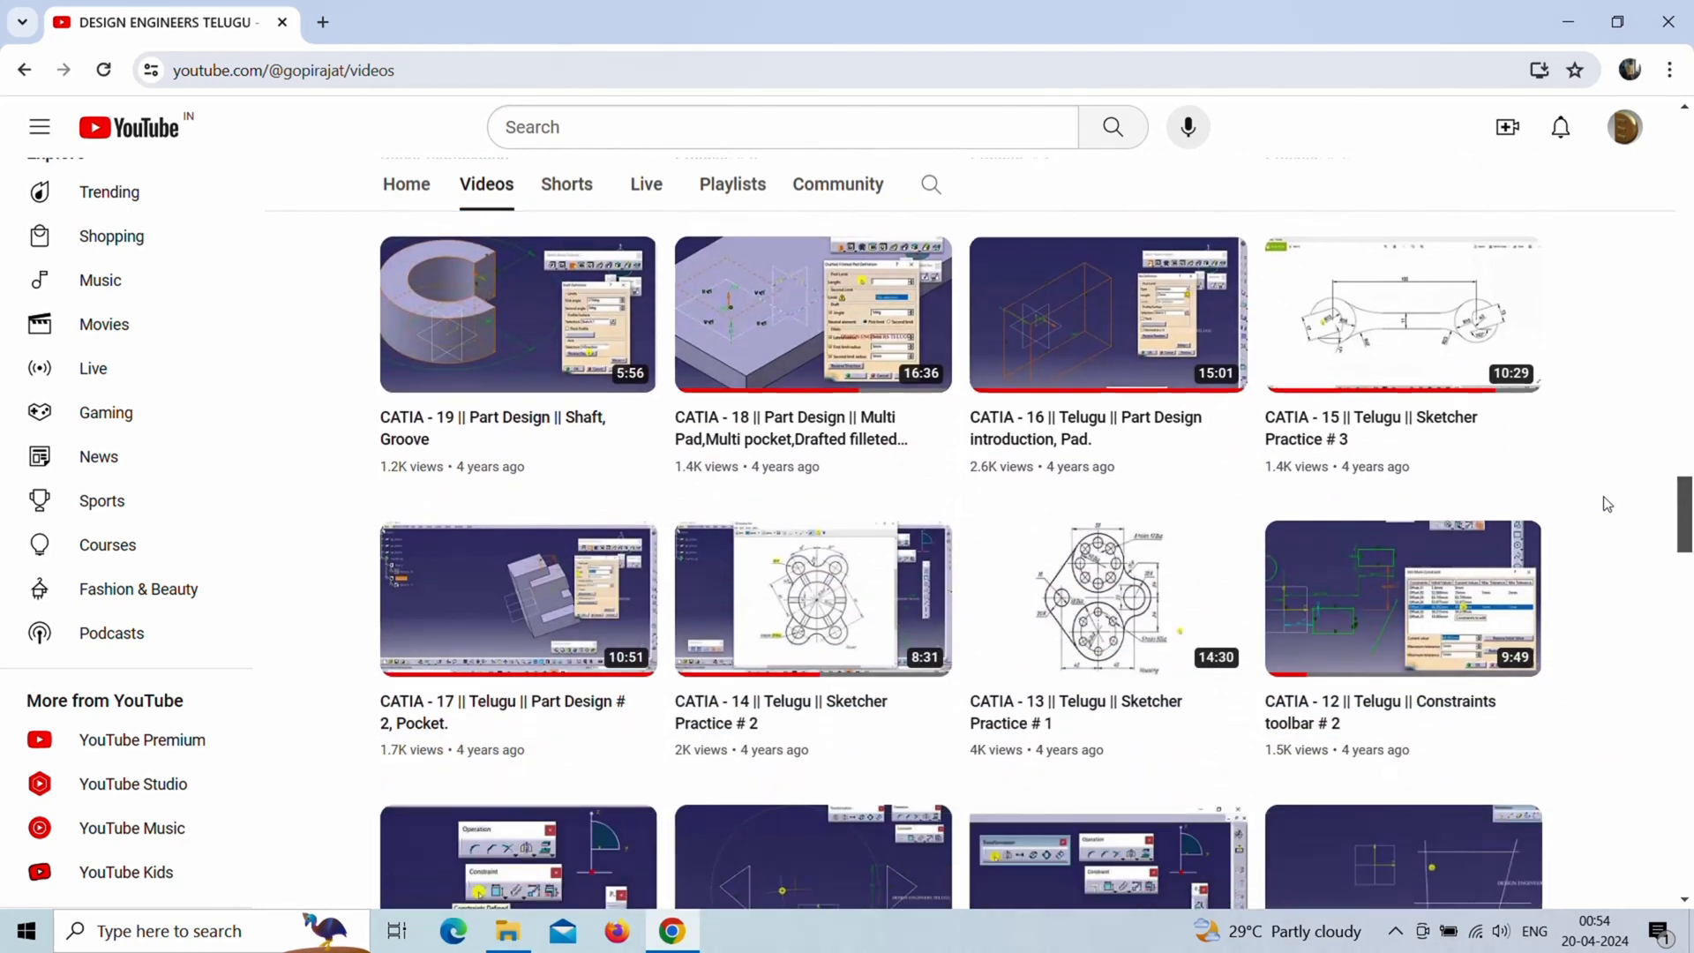
scroll(1607, 504, "down", 8)
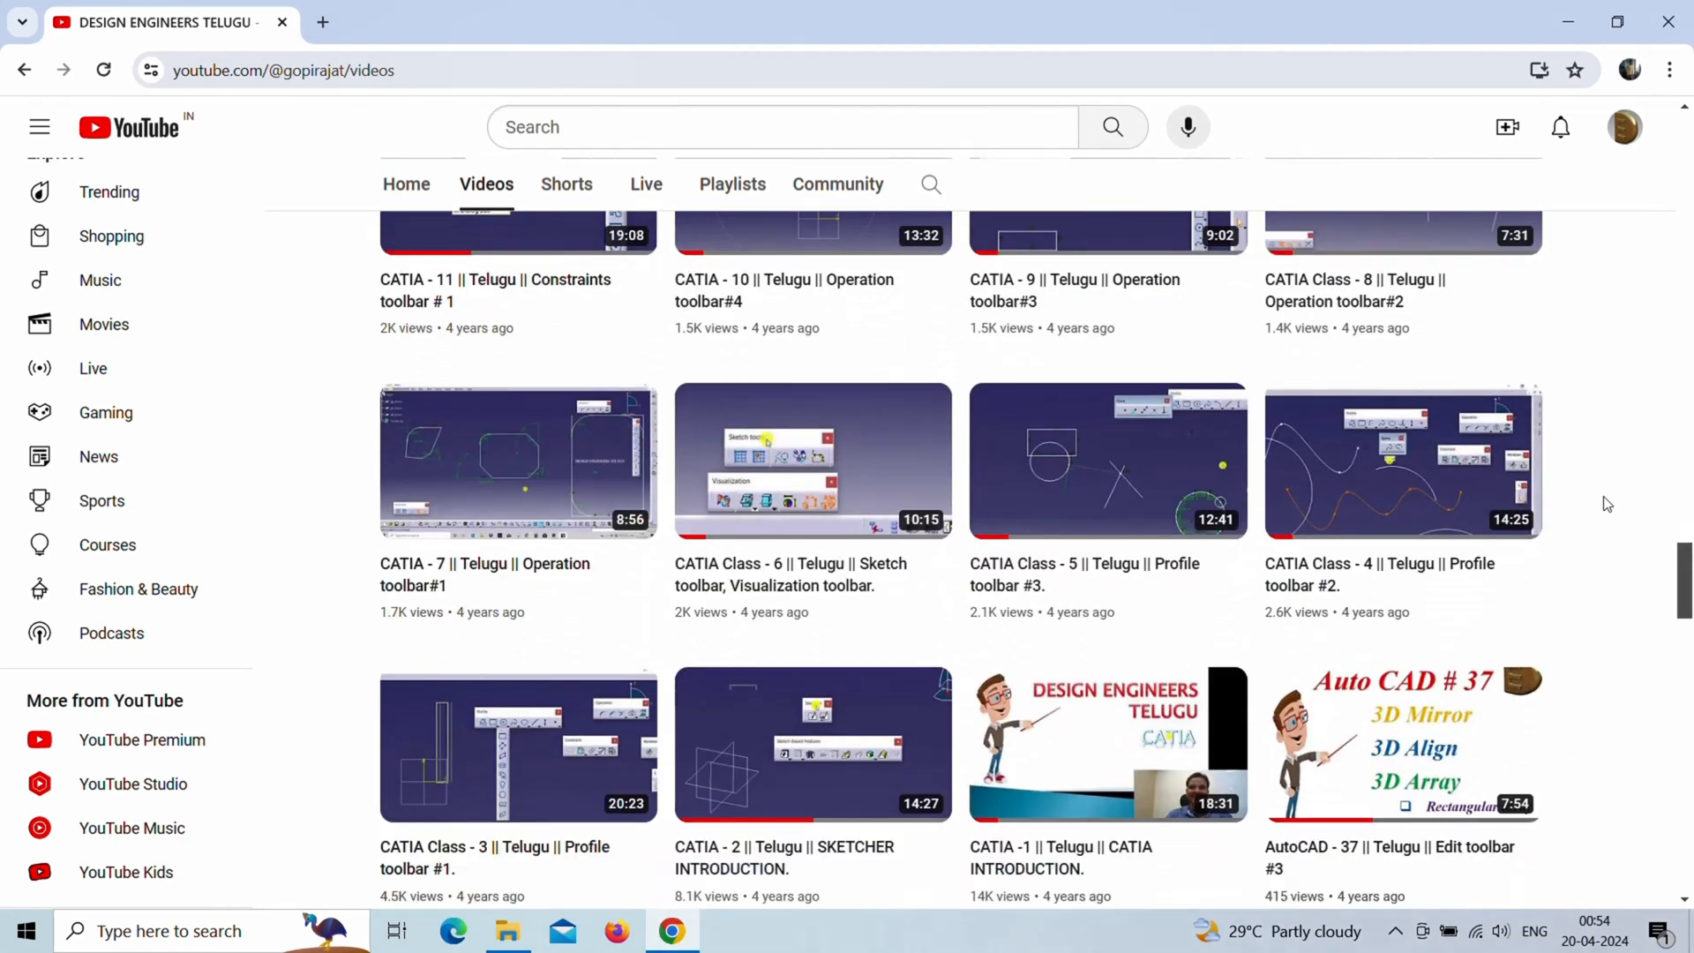
scroll(1608, 505, "down", 9)
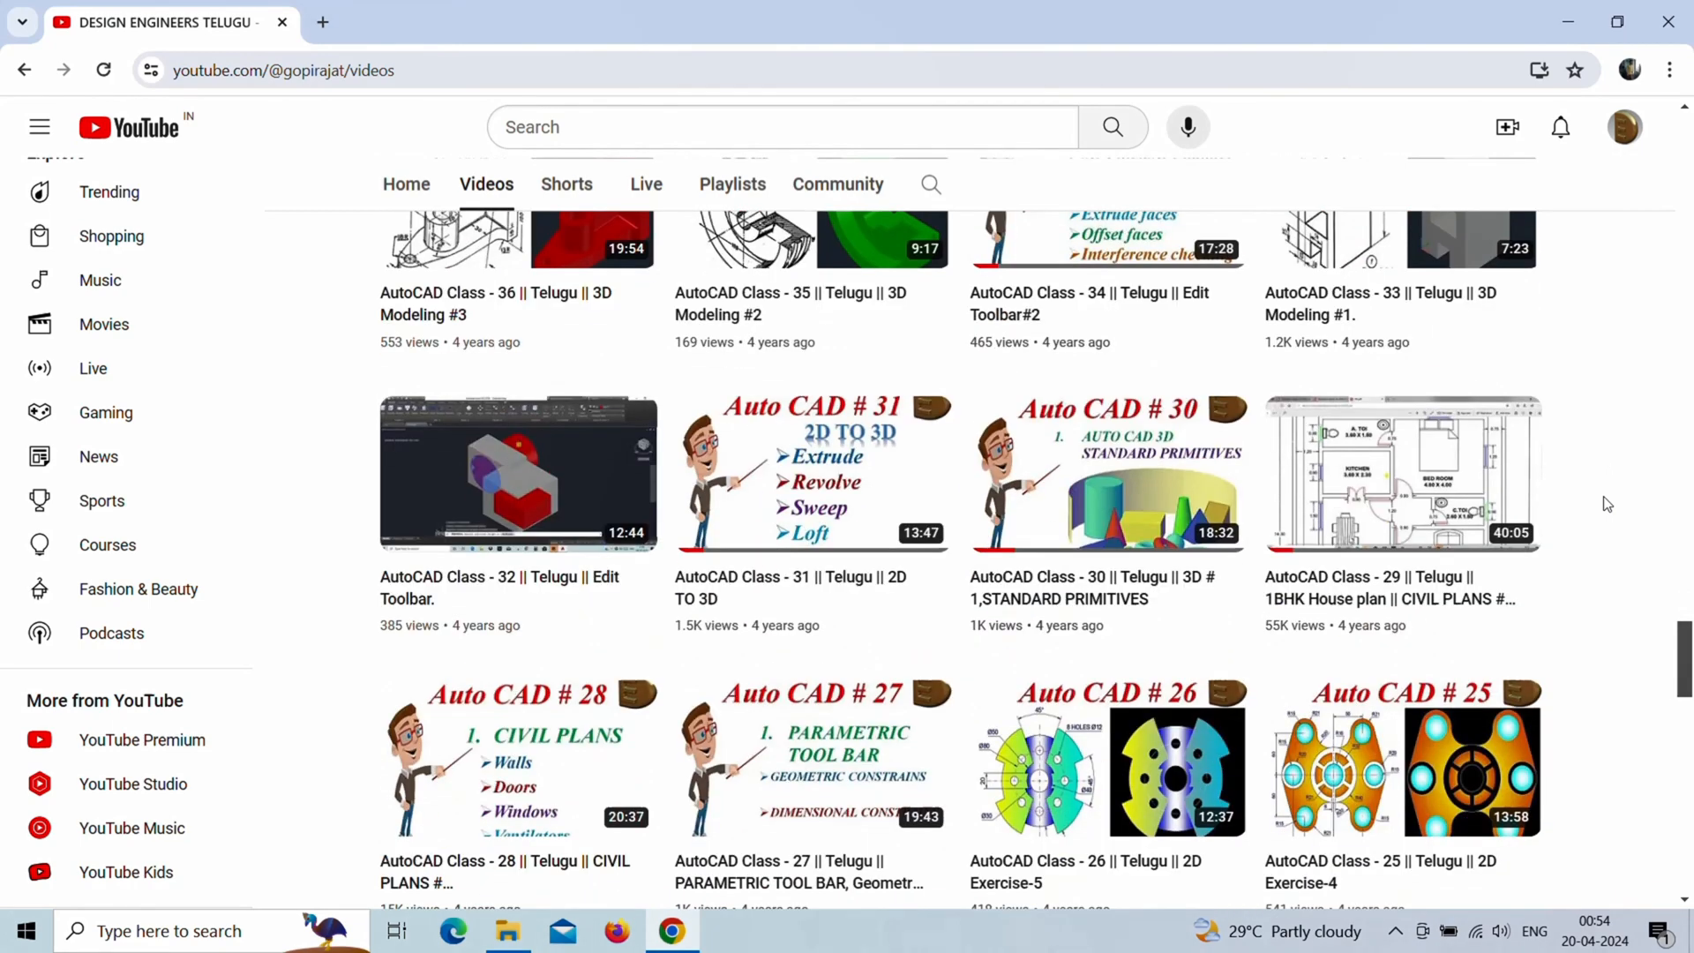
scroll(1607, 505, "down", 7)
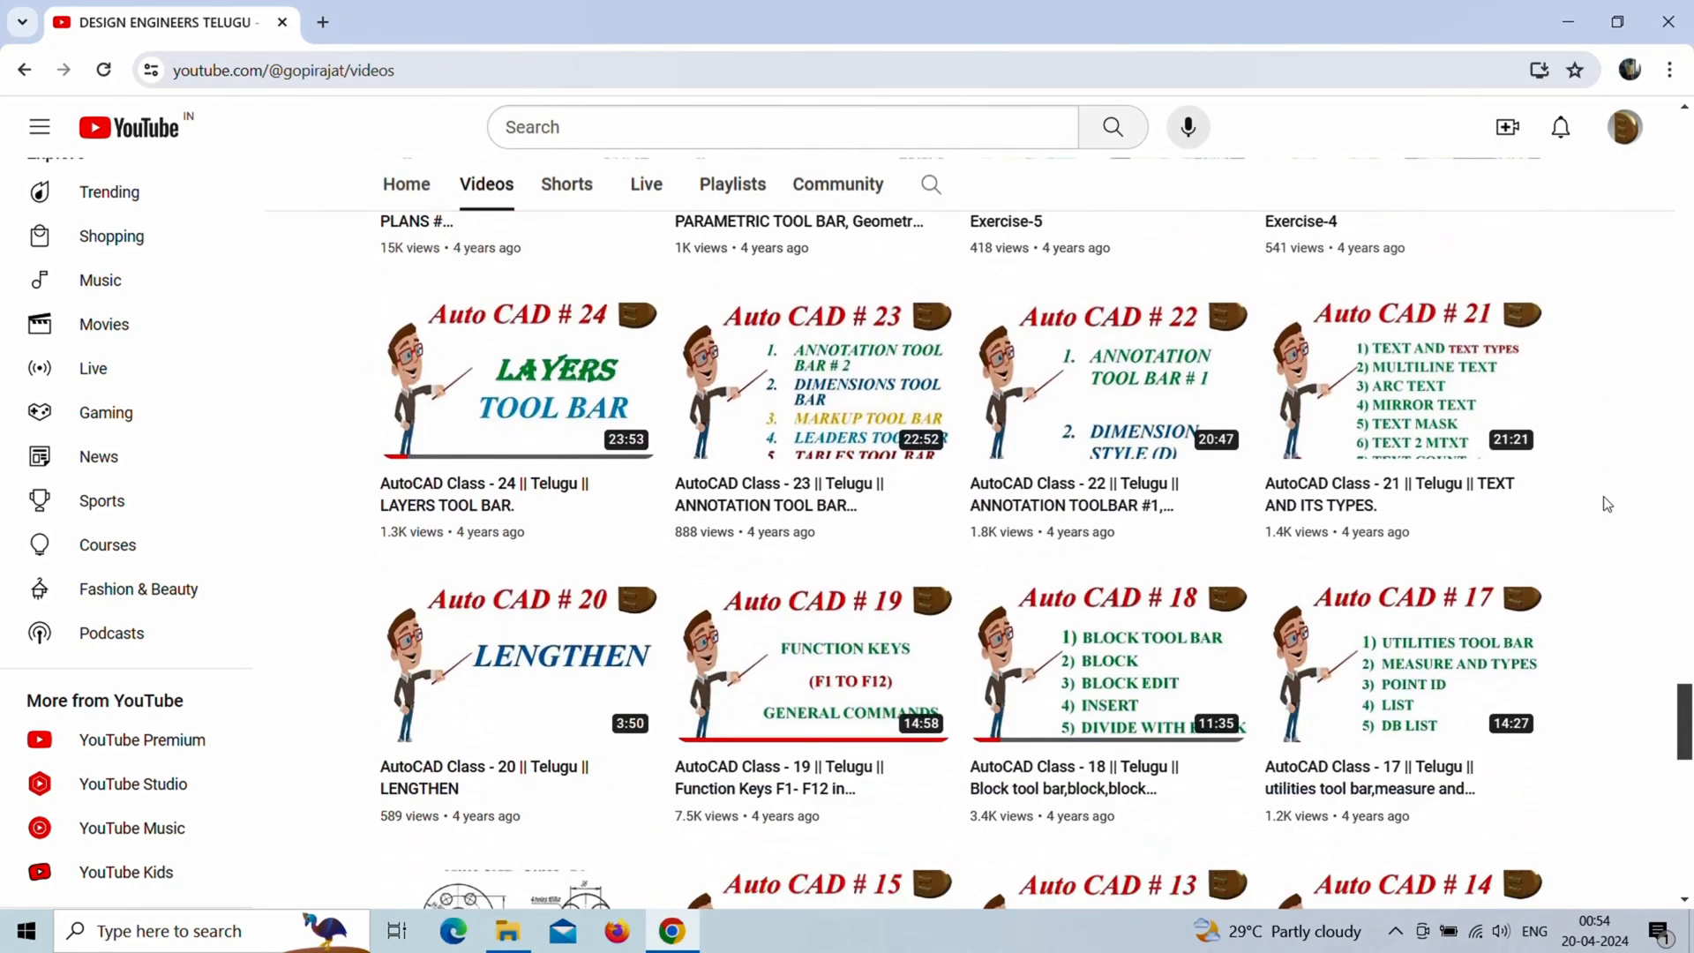
scroll(1607, 504, "down", 9)
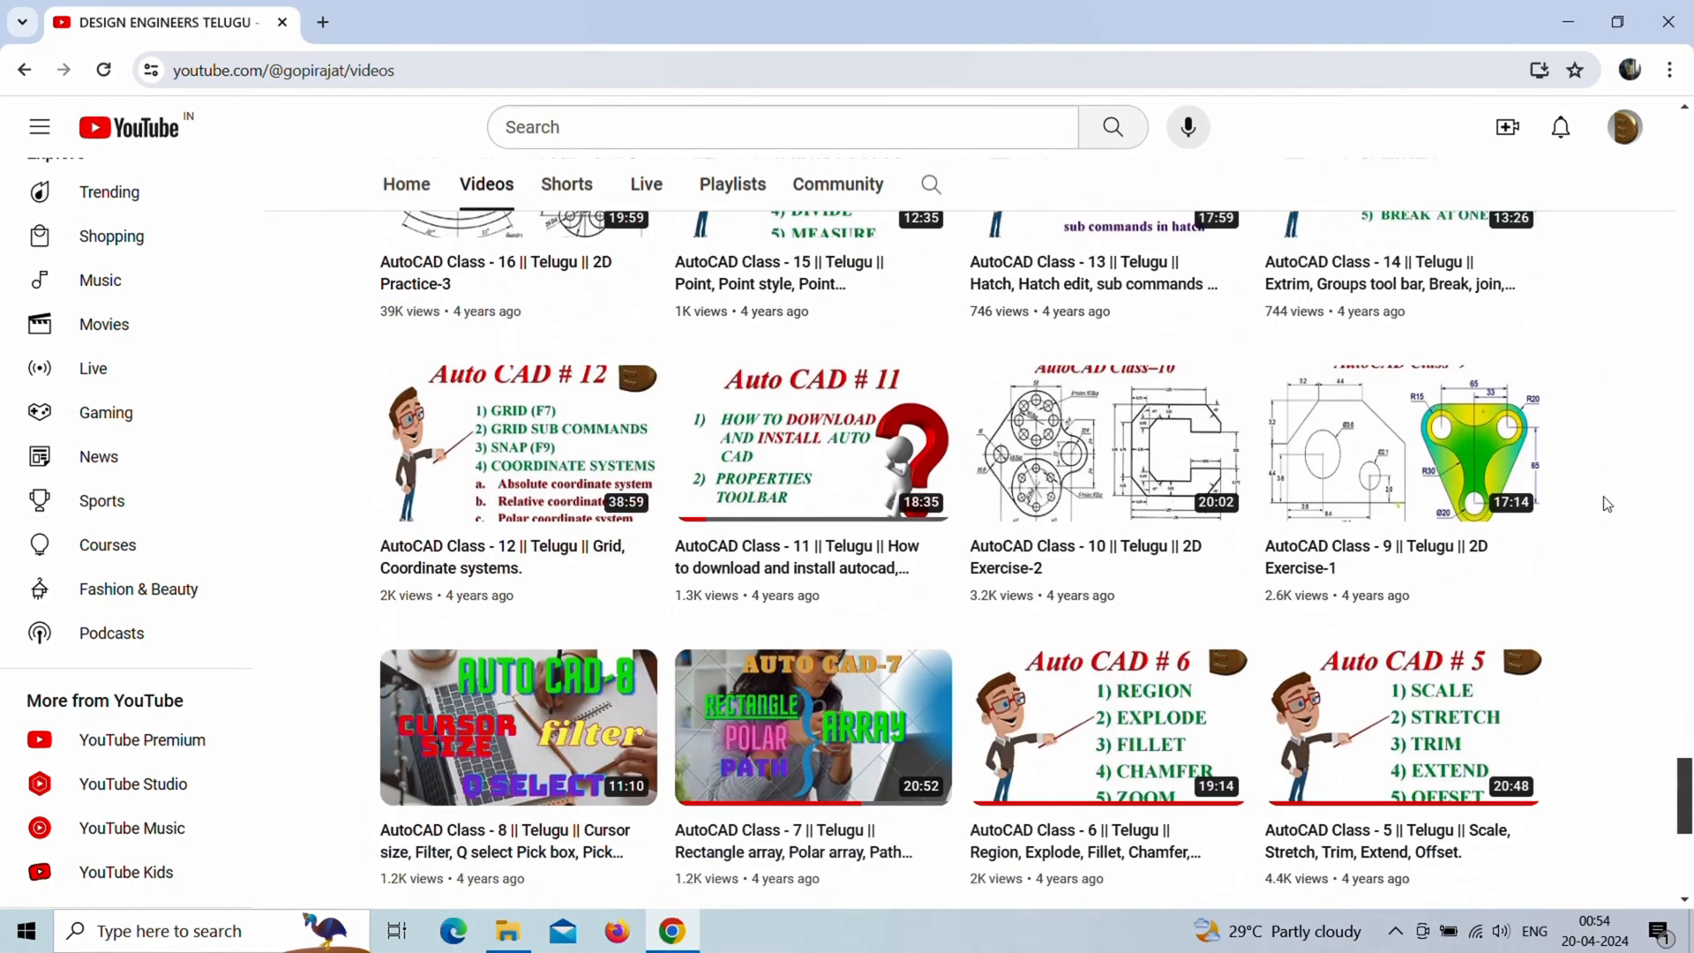